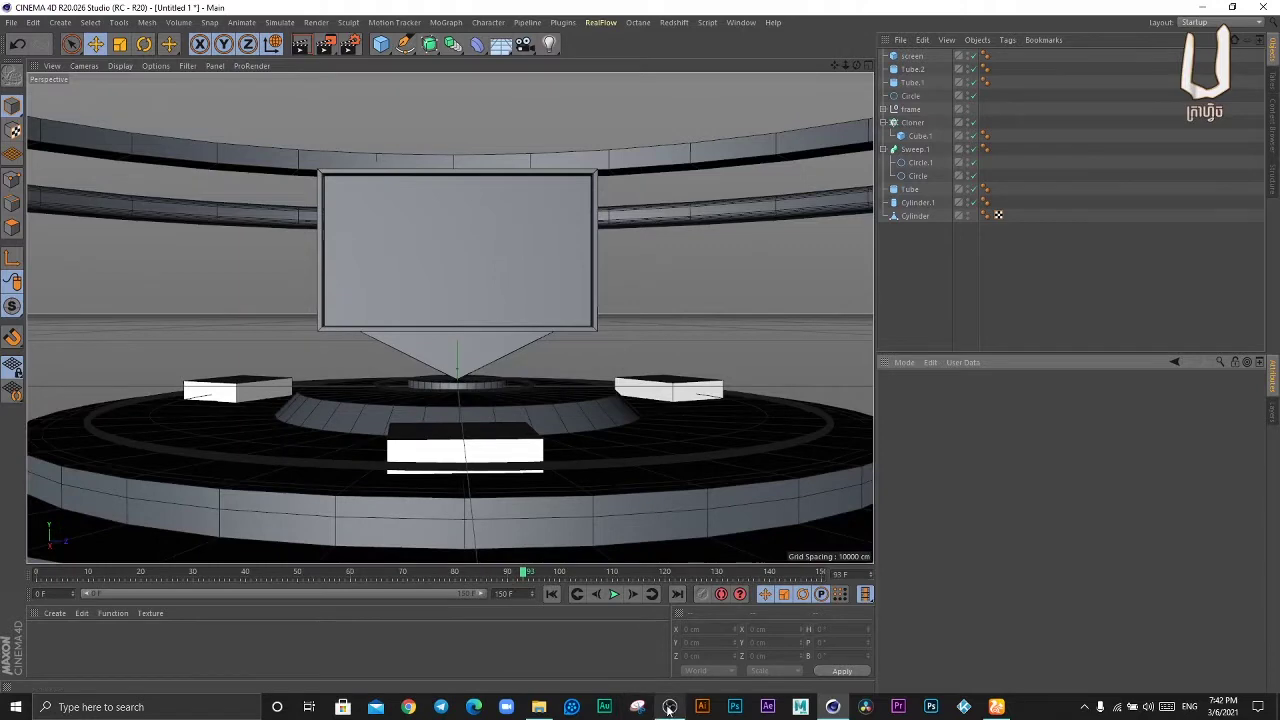
- Minimize the OBS recorder to reveal the unfinished studio stage scene in Cinema 4D
{"action": "left_click", "coordinate": [669, 707]}
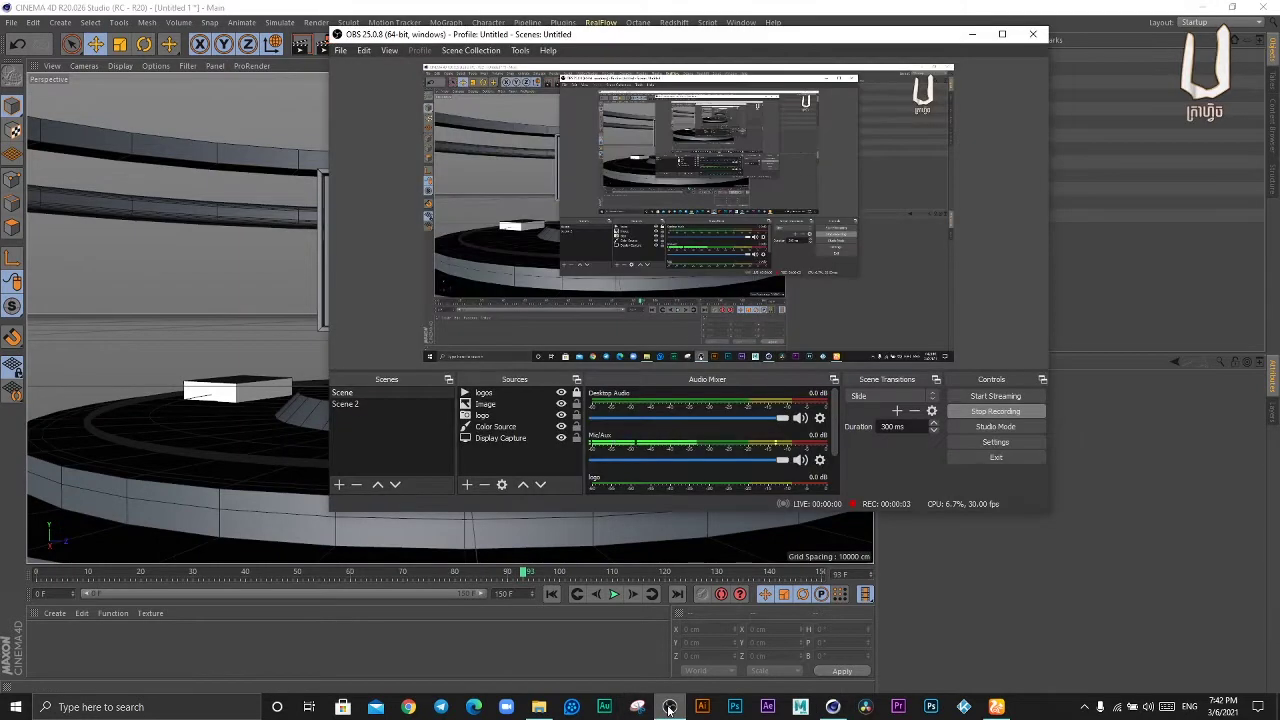
{"action": "left_click", "coordinate": [669, 707]}
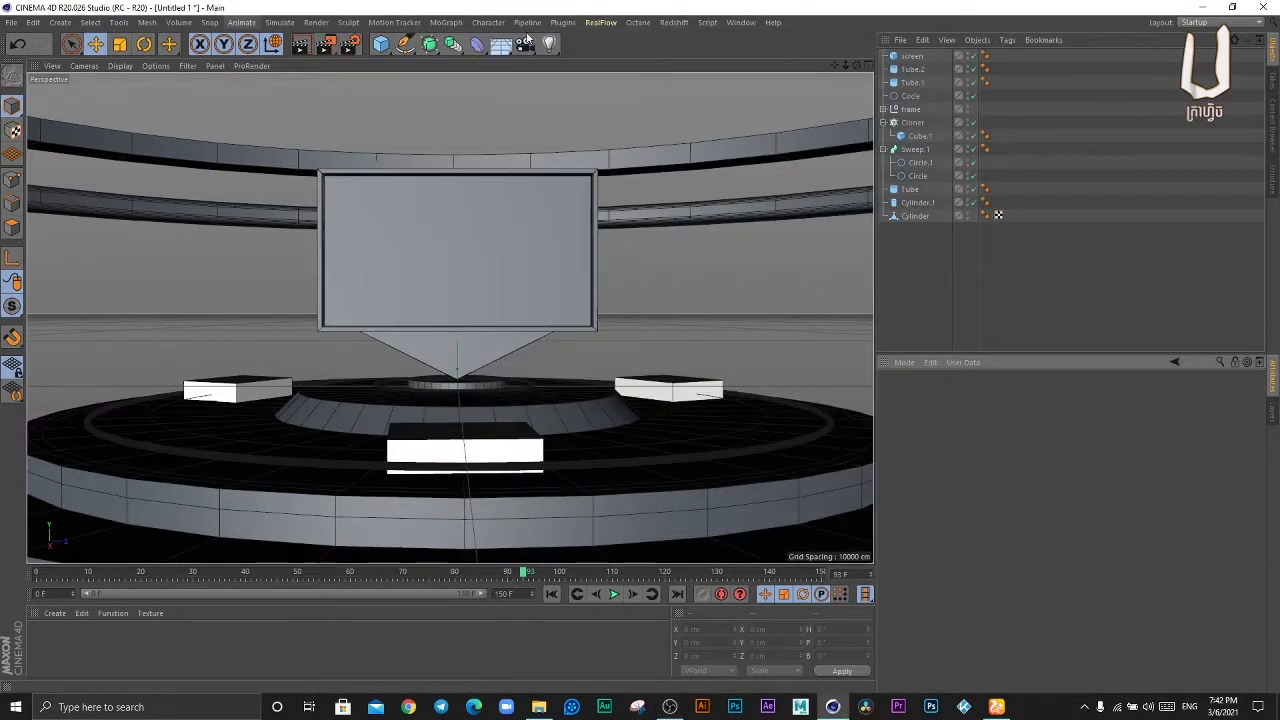
- Add a camera, look through it, and frame the stage screen head-on and close
{"action": "left_click", "coordinate": [528, 45]}
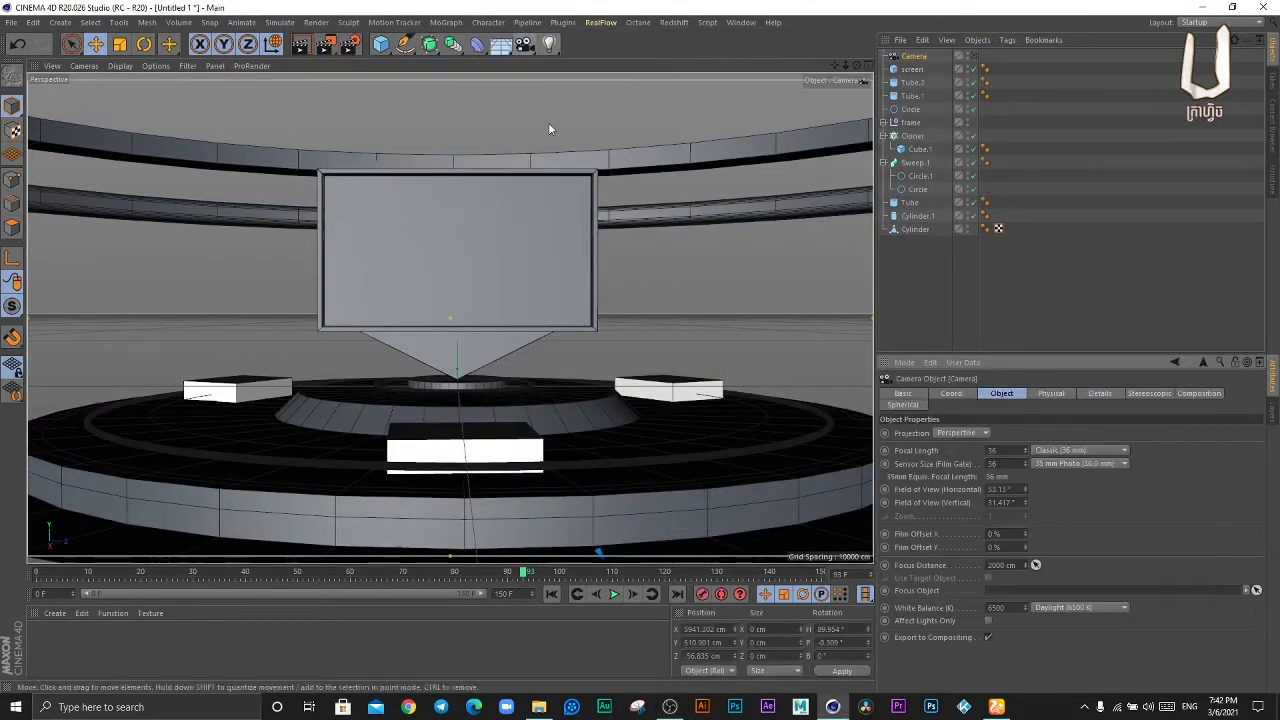
{"action": "left_click", "coordinate": [970, 57]}
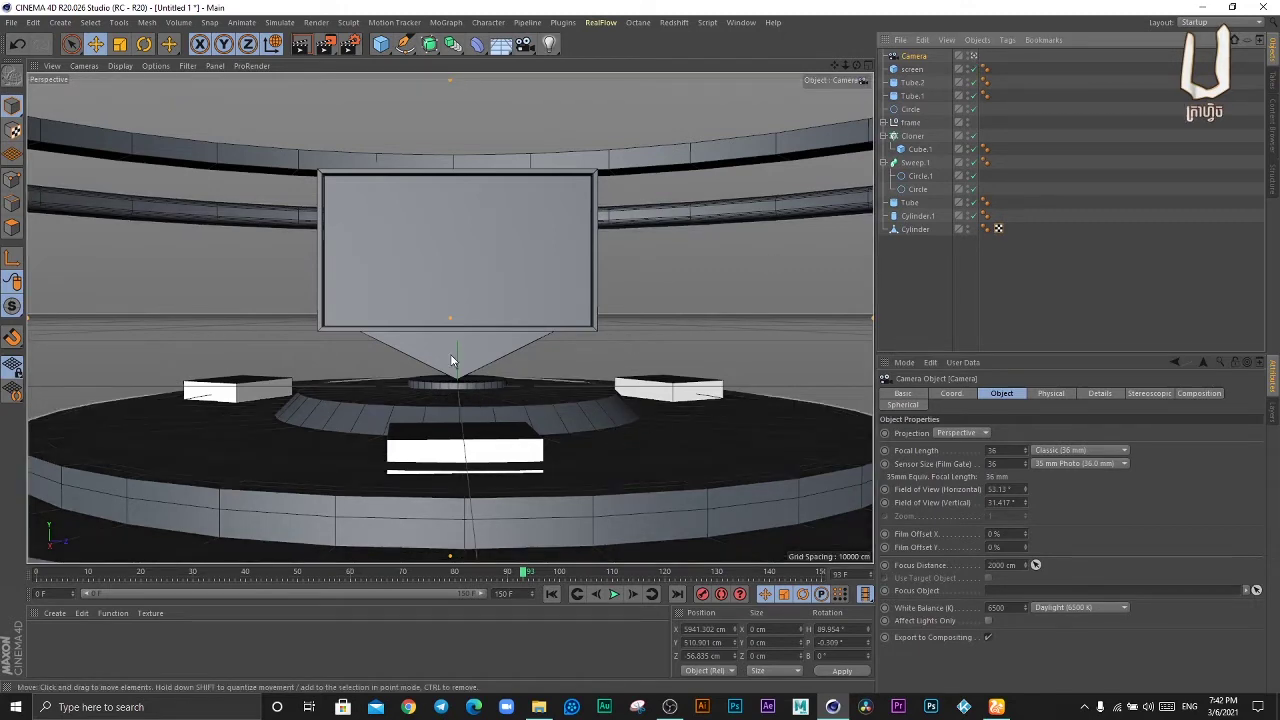
{"action": "scroll", "coordinate": [451, 361], "scroll_direction": "up", "scroll_amount": 2}
{"action": "scroll", "coordinate": [457, 349], "scroll_direction": "up", "scroll_amount": 2}
{"action": "scroll", "coordinate": [454, 262], "scroll_direction": "up", "scroll_amount": 2}
{"action": "scroll", "coordinate": [449, 209], "scroll_direction": "up", "scroll_amount": 2}
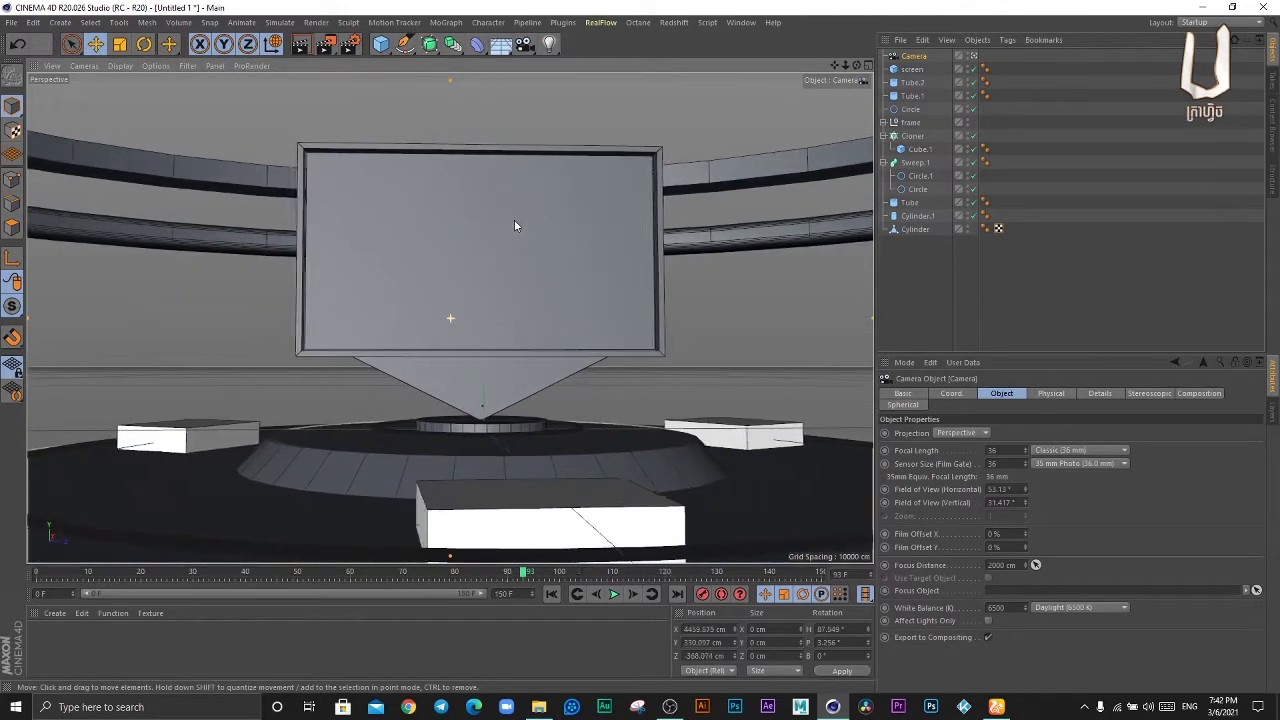
{"action": "left_click_drag", "start_coordinate": [515, 226], "coordinate": [511, 272], "text": "alt"}
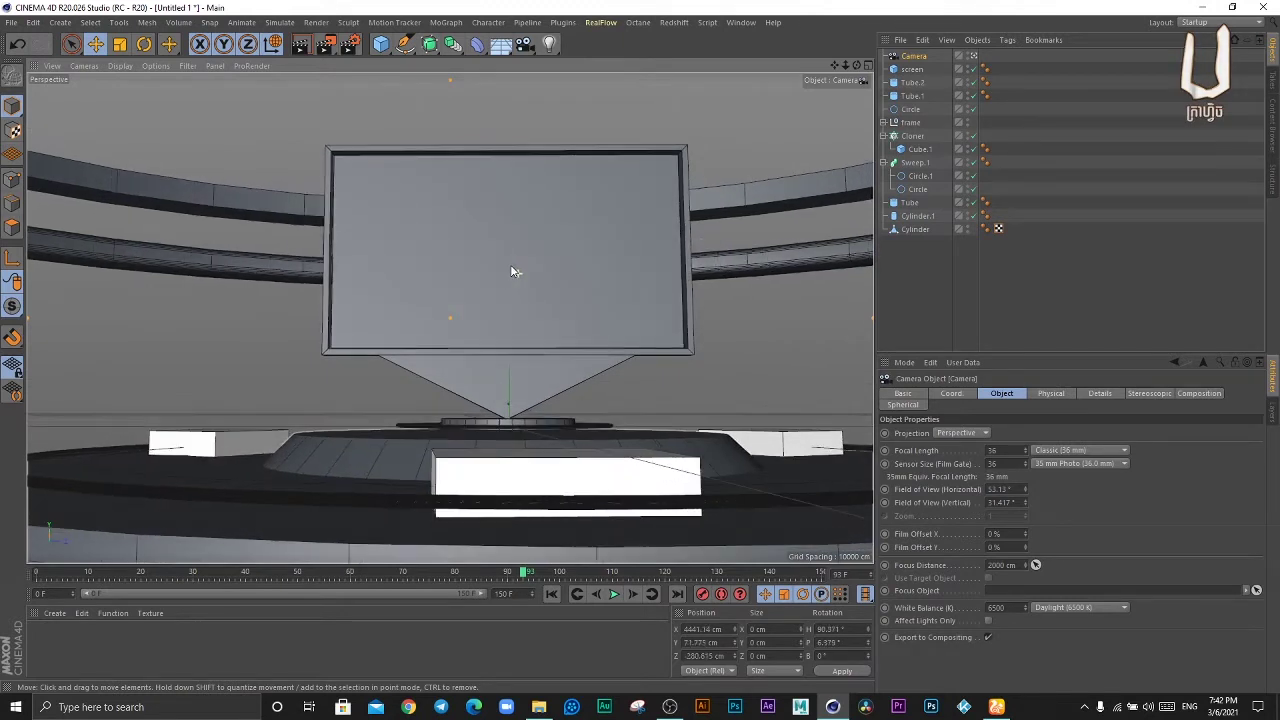
{"action": "left_click_drag", "start_coordinate": [511, 268], "coordinate": [530, 274], "text": "alt"}
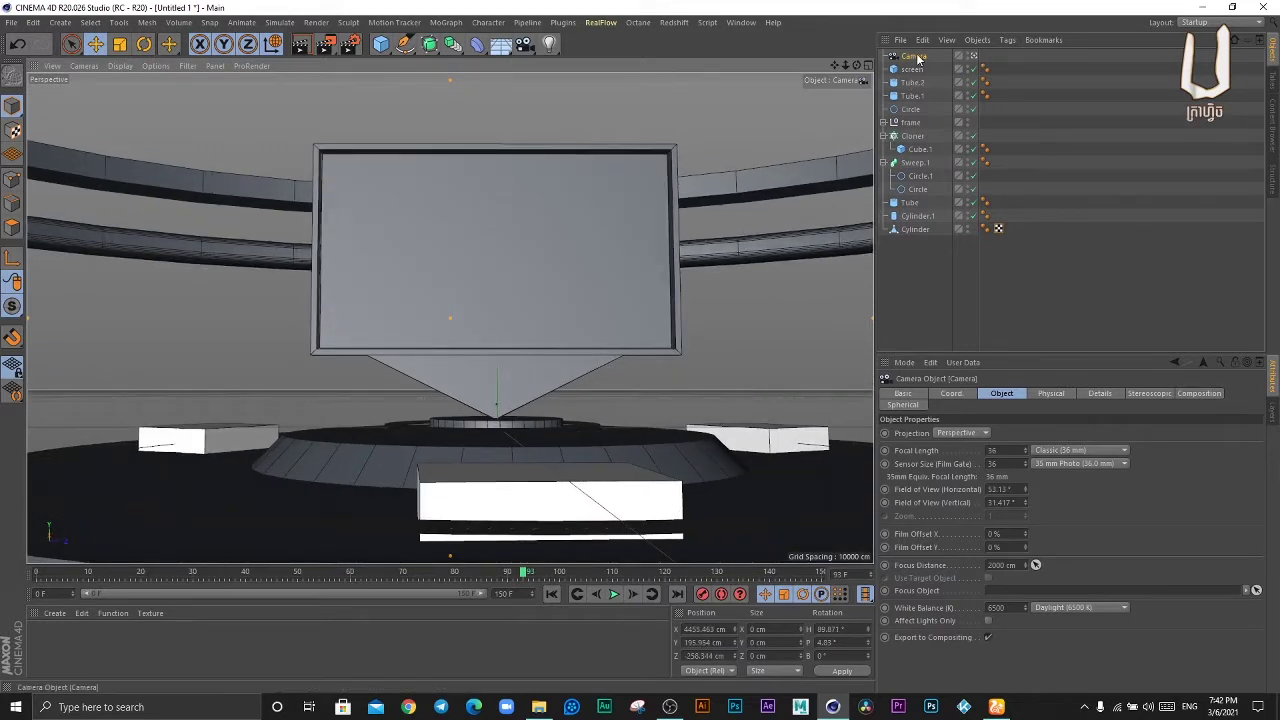
- Duplicate the camera as Camera.1 and orbit it to a near top-down view of the round stage
{"action": "left_click_drag", "start_coordinate": [918, 58], "coordinate": [920, 68]}
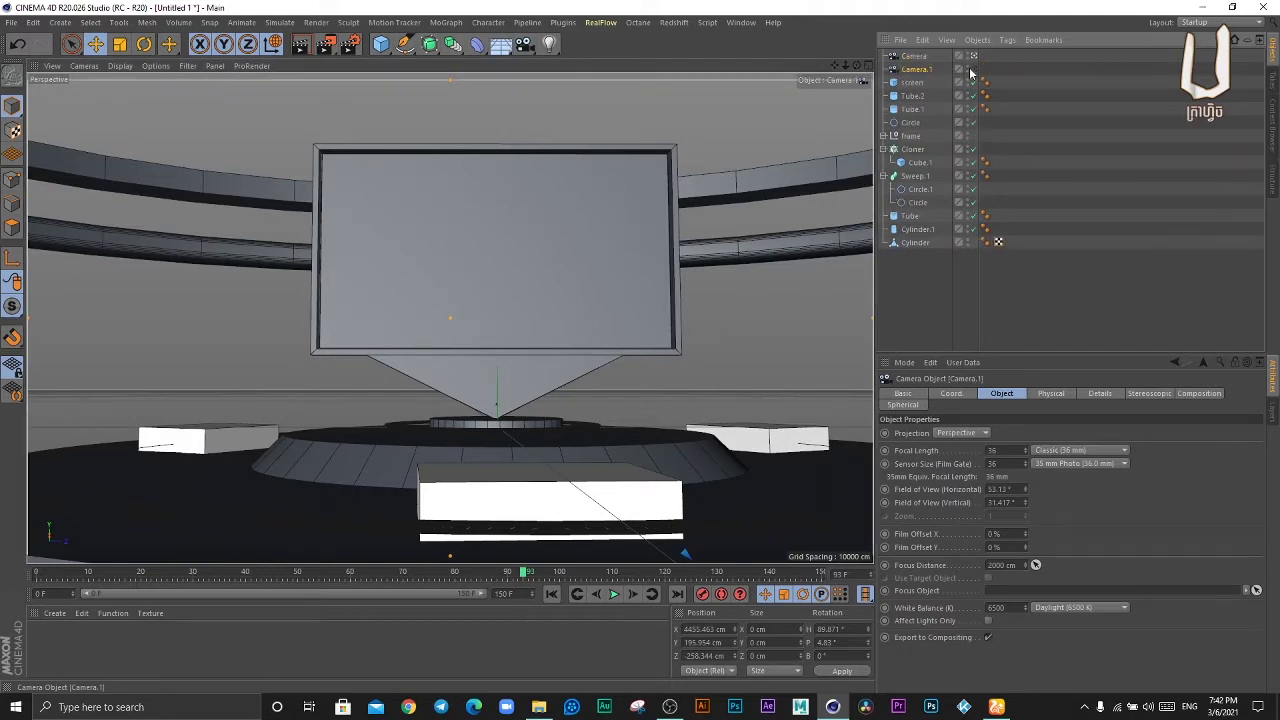
{"action": "mouse_move", "coordinate": [741, 256]}
{"action": "left_mouse_down", "text": "alt"}
{"action": "mouse_move", "coordinate": [766, 284]}
{"action": "mouse_move", "coordinate": [557, 289]}
{"action": "mouse_move", "coordinate": [629, 317]}
{"action": "mouse_move", "coordinate": [737, 217]}
{"action": "mouse_move", "coordinate": [471, 354]}
{"action": "mouse_move", "coordinate": [703, 262]}
{"action": "left_mouse_up", "text": "alt"}
{"action": "scroll", "coordinate": [702, 257], "scroll_direction": "down", "scroll_amount": 5}
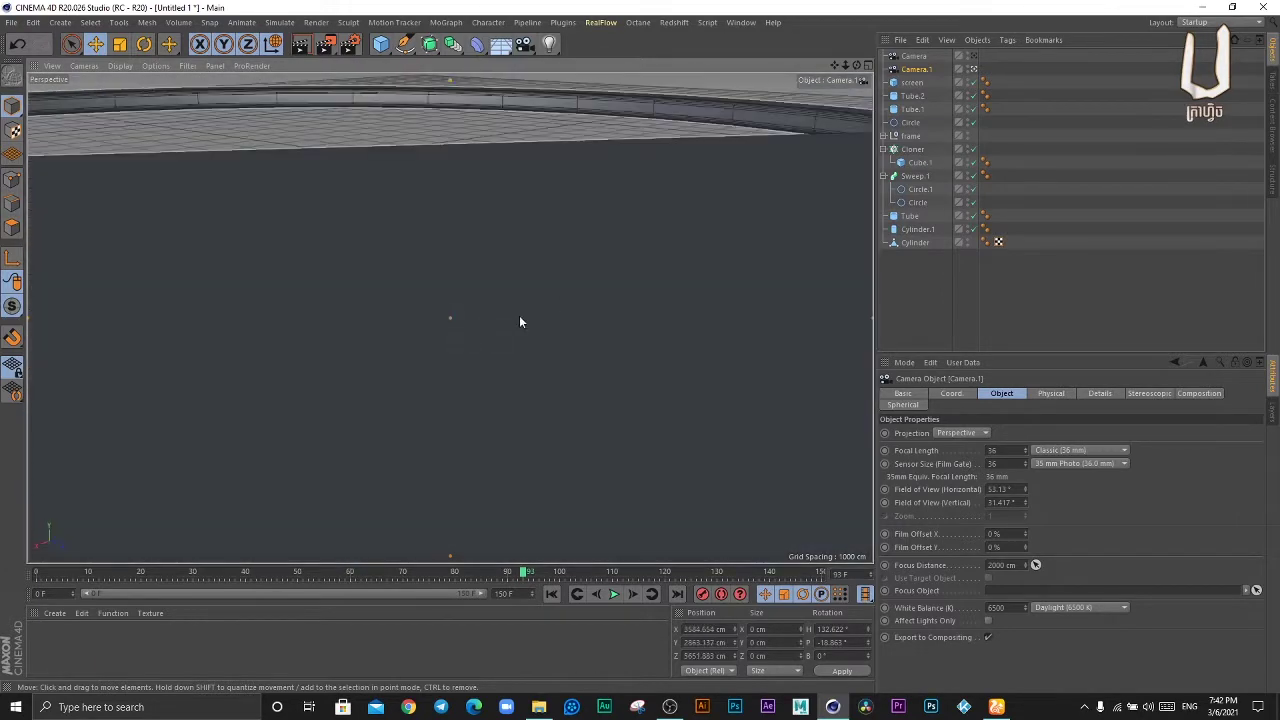
{"action": "scroll", "coordinate": [553, 278], "scroll_direction": "down", "scroll_amount": 2}
{"action": "scroll", "coordinate": [552, 255], "scroll_direction": "down", "scroll_amount": 3}
{"action": "mouse_move", "coordinate": [604, 297]}
{"action": "left_mouse_down", "text": "alt"}
{"action": "mouse_move", "coordinate": [622, 142]}
{"action": "mouse_move", "coordinate": [546, 422]}
{"action": "mouse_move", "coordinate": [616, 351]}
{"action": "mouse_move", "coordinate": [495, 242]}
{"action": "mouse_move", "coordinate": [520, 240]}
{"action": "mouse_move", "coordinate": [509, 229]}
{"action": "left_mouse_up", "text": "alt"}
{"action": "mouse_move", "coordinate": [475, 181]}
{"action": "left_mouse_down", "text": "alt"}
{"action": "mouse_move", "coordinate": [479, 219]}
{"action": "mouse_move", "coordinate": [504, 204]}
{"action": "mouse_move", "coordinate": [521, 220]}
{"action": "mouse_move", "coordinate": [514, 191]}
{"action": "mouse_move", "coordinate": [531, 220]}
{"action": "left_mouse_up", "text": "alt"}
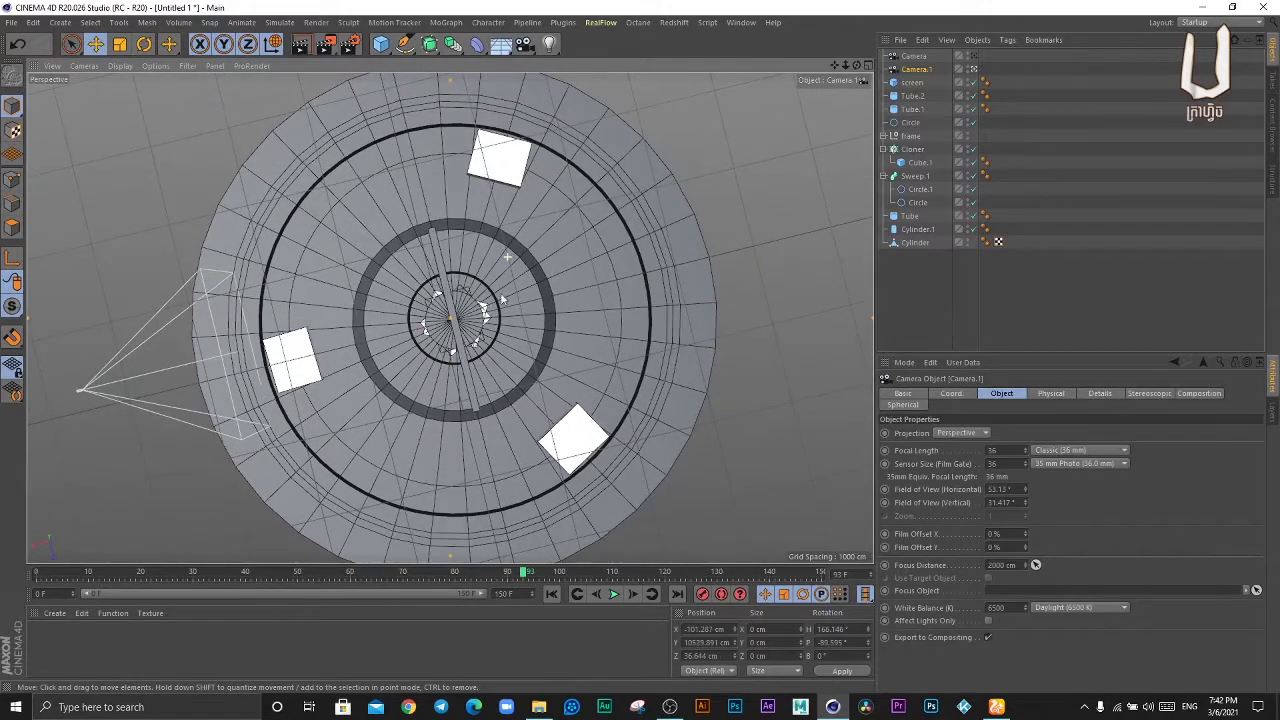
{"action": "scroll", "coordinate": [500, 265], "scroll_direction": "up", "scroll_amount": 2}
{"action": "scroll", "coordinate": [494, 269], "scroll_direction": "up", "scroll_amount": 3}
{"action": "scroll", "coordinate": [515, 265], "scroll_direction": "up", "scroll_amount": 2}
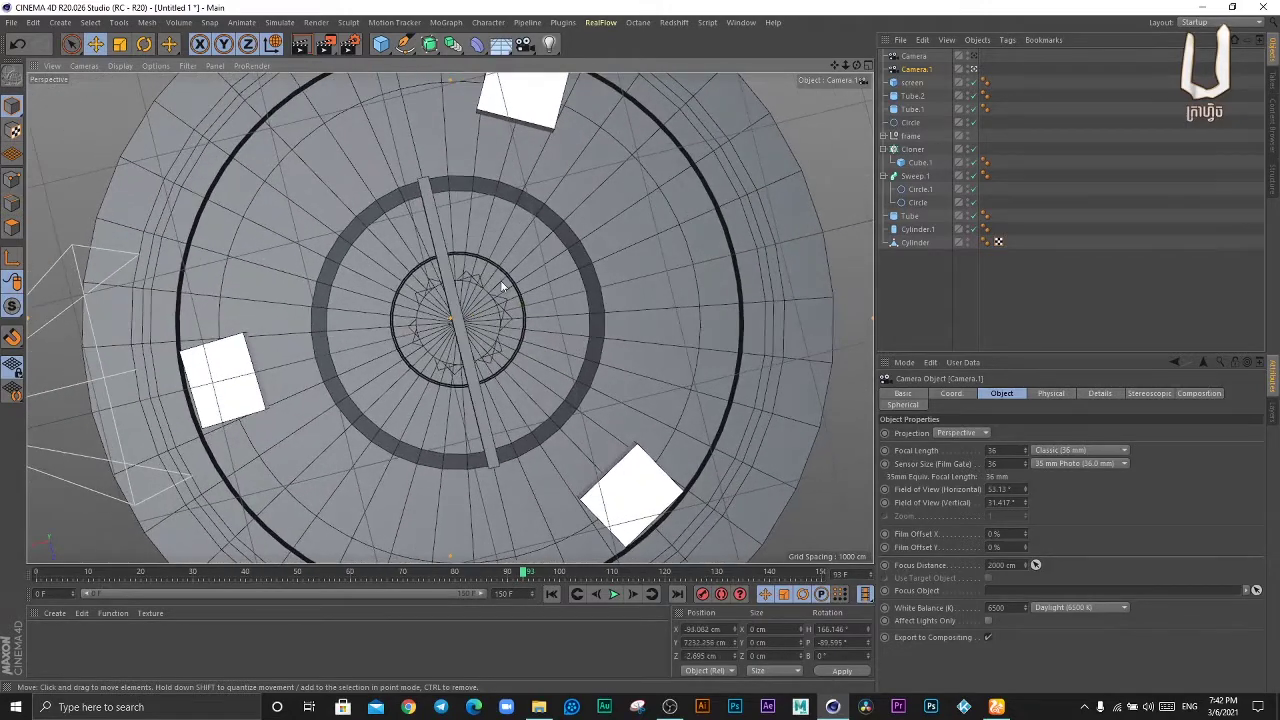
{"action": "scroll", "coordinate": [506, 283], "scroll_direction": "up", "scroll_amount": 2}
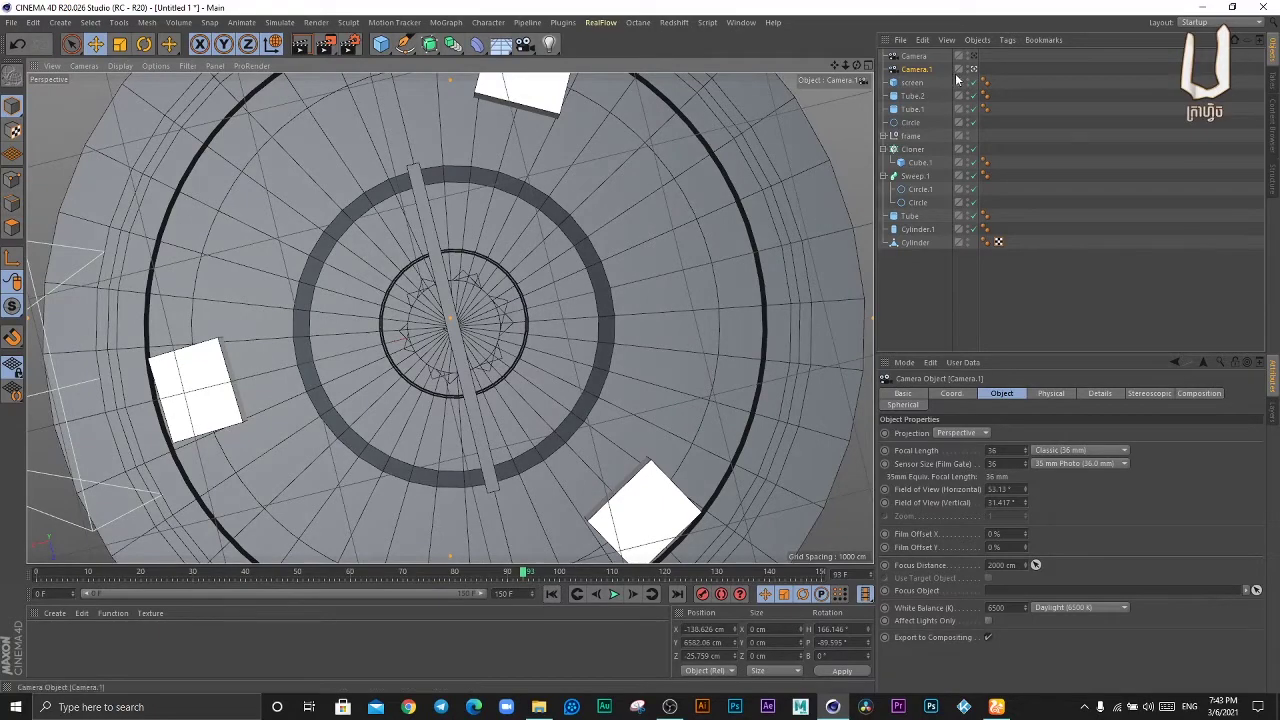
- Restore the first camera's view, then duplicate it as Camera.2 with an angled overview of the stage
{"action": "left_click", "coordinate": [915, 58]}
{"action": "key", "text": "Delete"}
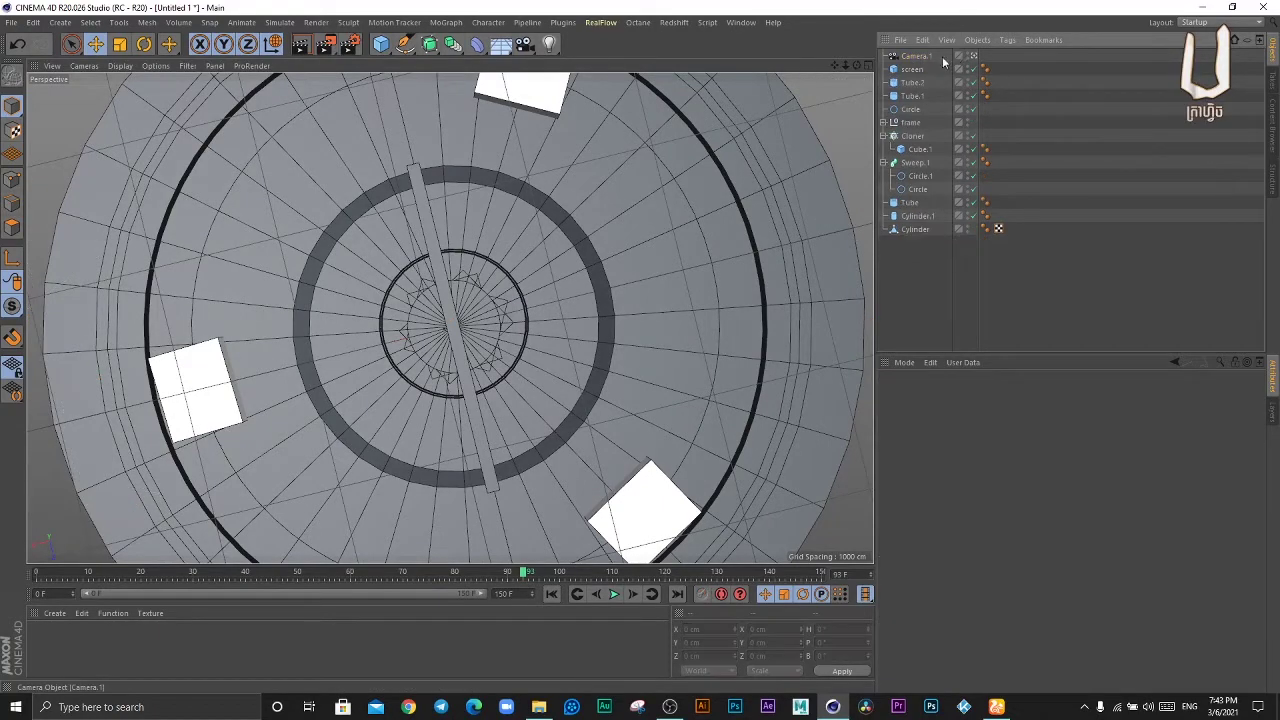
{"action": "key", "text": "ctrl+z"}
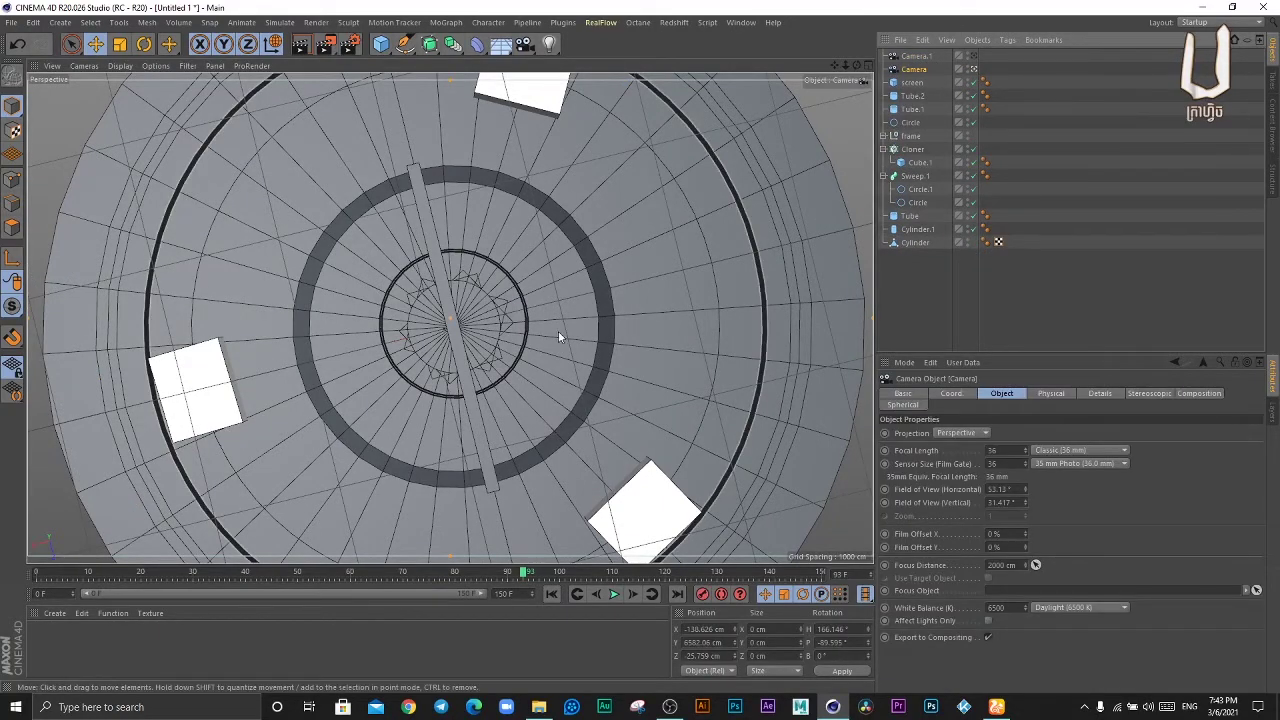
{"action": "key", "text": "ctrl+z"}
{"action": "mouse_move", "coordinate": [507, 352]}
{"action": "left_mouse_down", "text": "alt"}
{"action": "mouse_move", "coordinate": [513, 334]}
{"action": "mouse_move", "coordinate": [568, 321]}
{"action": "mouse_move", "coordinate": [538, 354]}
{"action": "mouse_move", "coordinate": [577, 318]}
{"action": "mouse_move", "coordinate": [566, 357]}
{"action": "mouse_move", "coordinate": [565, 335]}
{"action": "mouse_move", "coordinate": [537, 327]}
{"action": "left_mouse_up", "text": "alt"}
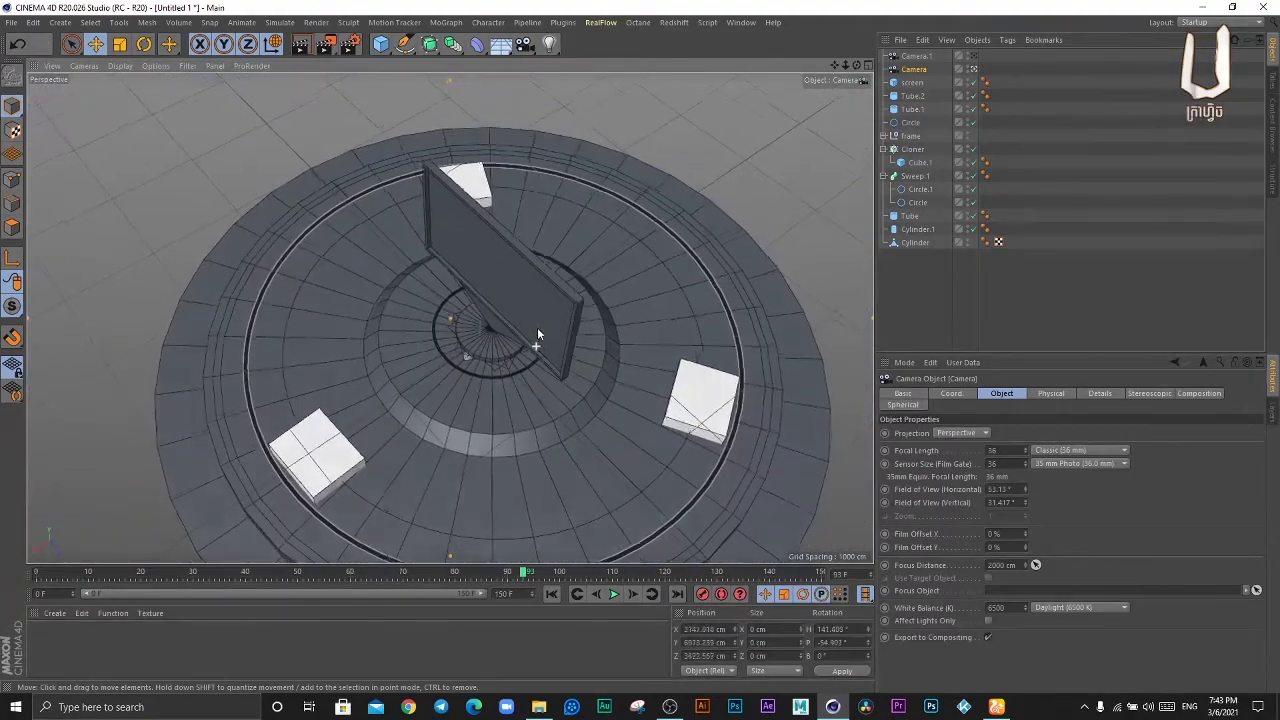
{"action": "left_click", "coordinate": [973, 55]}
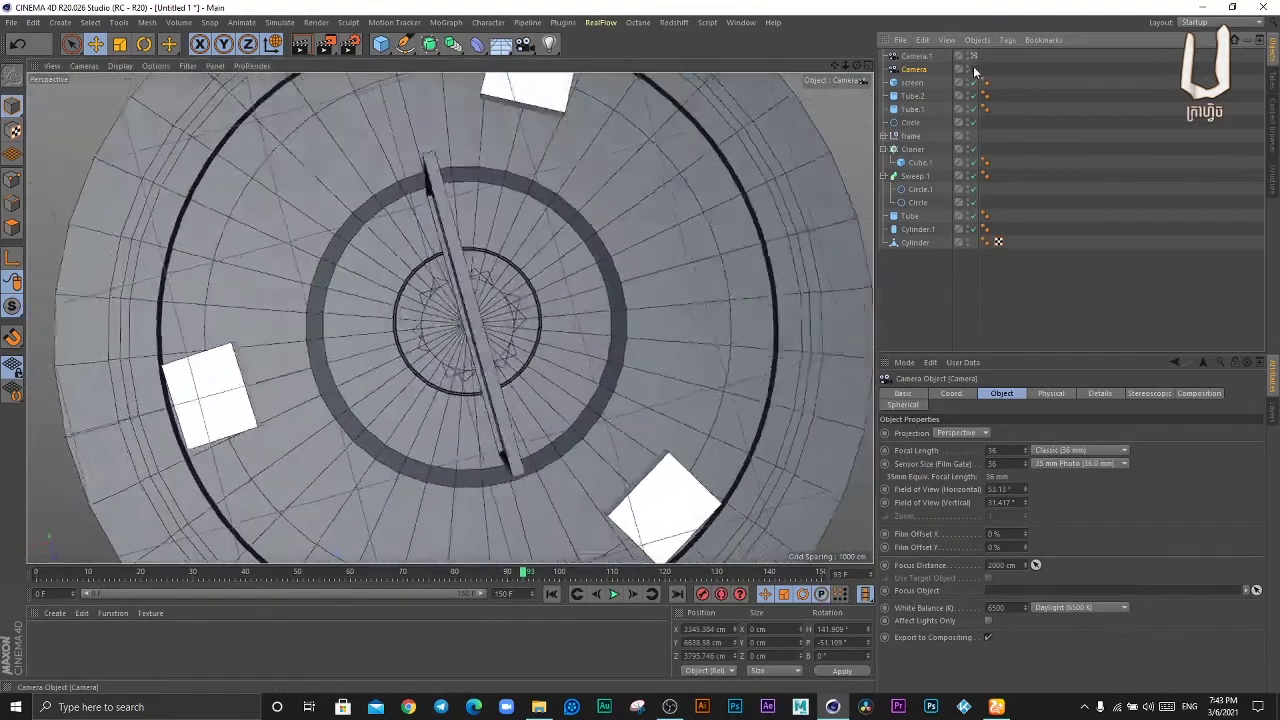
{"action": "left_click", "coordinate": [973, 68]}
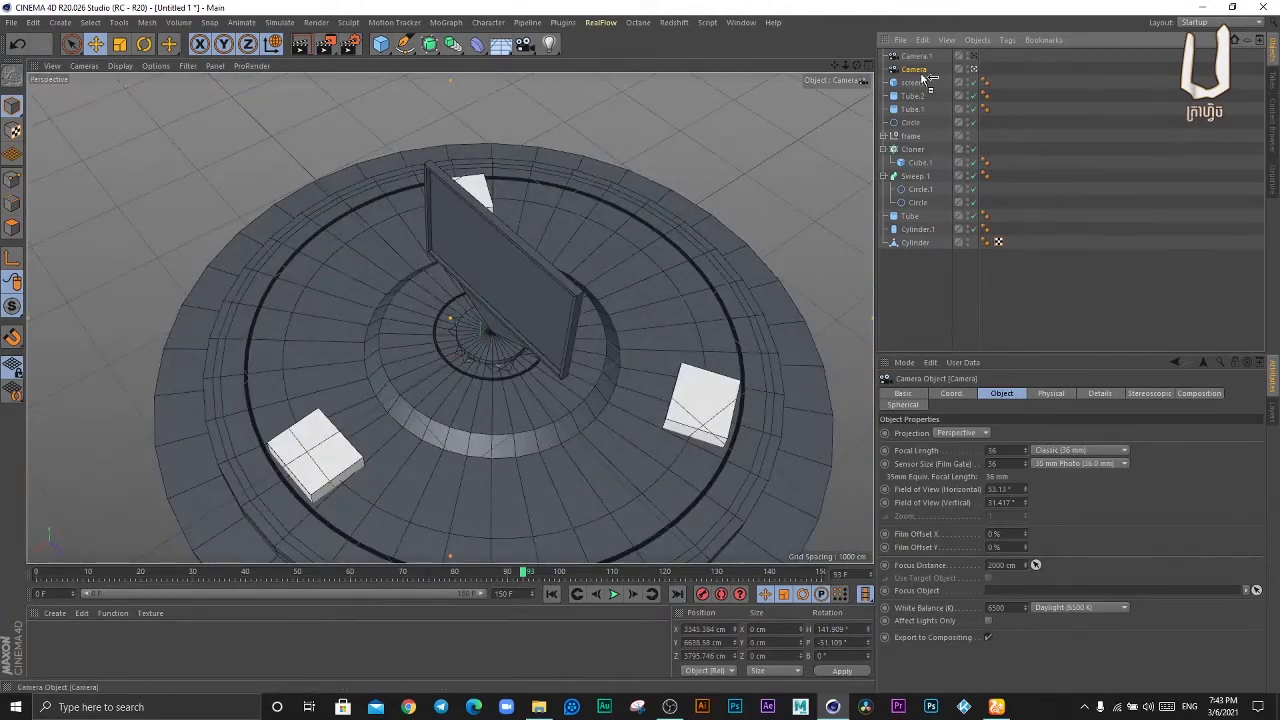
{"action": "left_click_drag", "start_coordinate": [923, 78], "coordinate": [925, 80], "text": "ctrl"}
{"action": "mouse_move", "coordinate": [480, 365]}
{"action": "left_mouse_down", "text": "alt"}
{"action": "mouse_move", "coordinate": [394, 396]}
{"action": "mouse_move", "coordinate": [418, 357]}
{"action": "mouse_move", "coordinate": [380, 386]}
{"action": "mouse_move", "coordinate": [390, 367]}
{"action": "left_mouse_up", "text": "alt"}
- Duplicate a camera as Camera.3 and place it low at the stage front, facing the screen at eye level
{"action": "left_click", "coordinate": [976, 56]}
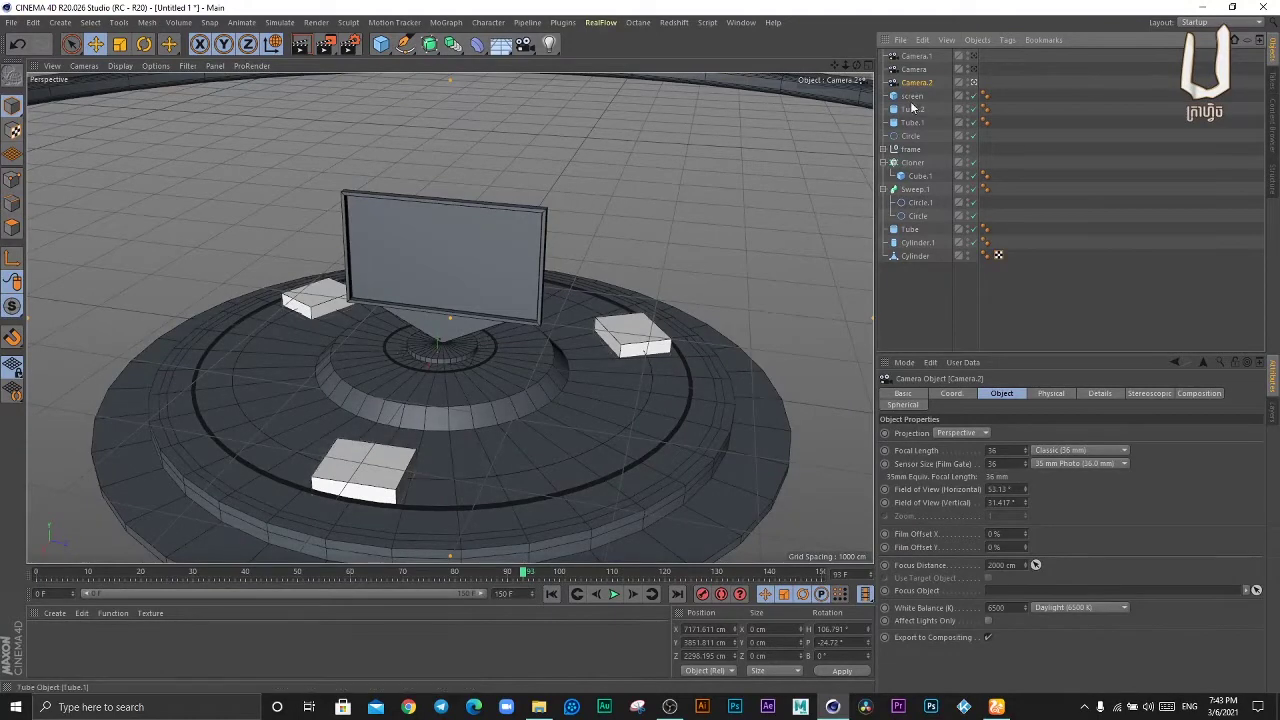
{"action": "left_click_drag", "start_coordinate": [922, 90], "coordinate": [958, 95], "text": "ctrl"}
{"action": "scroll", "coordinate": [437, 321], "scroll_direction": "up", "scroll_amount": 3}
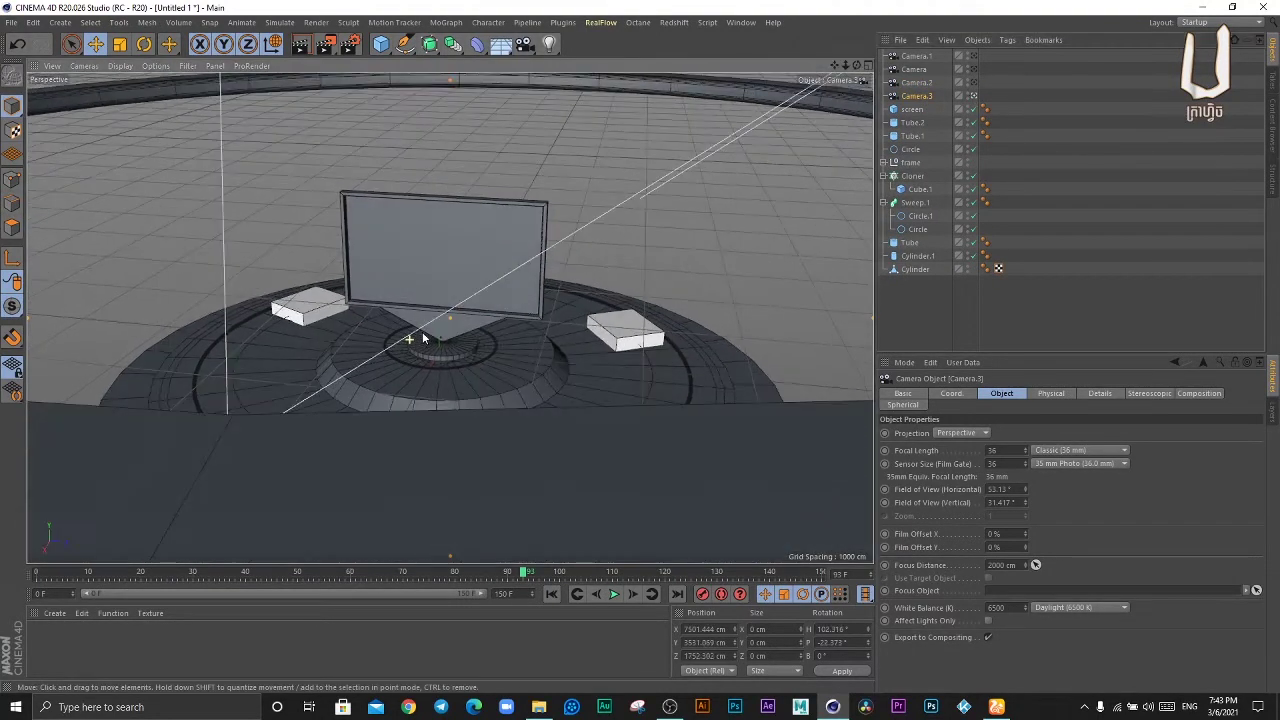
{"action": "scroll", "coordinate": [422, 322], "scroll_direction": "up", "scroll_amount": 5}
{"action": "left_click_drag", "start_coordinate": [426, 304], "coordinate": [434, 140], "text": "alt"}
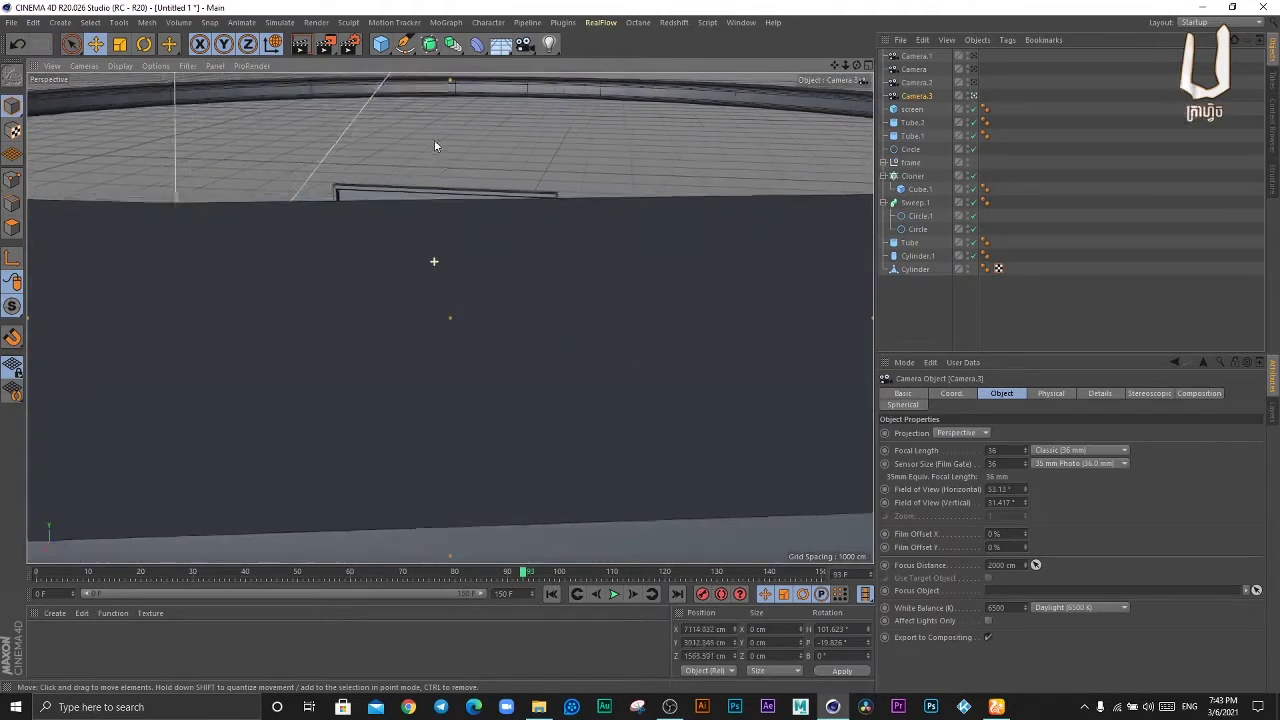
{"action": "scroll", "coordinate": [438, 228], "scroll_direction": "down", "scroll_amount": 5}
{"action": "left_click_drag", "start_coordinate": [438, 228], "coordinate": [443, 166], "text": "alt"}
{"action": "mouse_move", "coordinate": [370, 364]}
{"action": "left_mouse_down", "text": "alt"}
{"action": "mouse_move", "coordinate": [353, 226]}
{"action": "mouse_move", "coordinate": [396, 268]}
{"action": "mouse_move", "coordinate": [503, 214]}
{"action": "left_mouse_up", "text": "alt"}
{"action": "scroll", "coordinate": [456, 345], "scroll_direction": "up", "scroll_amount": 3}
{"action": "mouse_move", "coordinate": [456, 345]}
{"action": "left_mouse_down", "text": "alt"}
{"action": "mouse_move", "coordinate": [414, 337]}
{"action": "mouse_move", "coordinate": [449, 303]}
{"action": "mouse_move", "coordinate": [452, 280]}
{"action": "mouse_move", "coordinate": [439, 327]}
{"action": "mouse_move", "coordinate": [520, 277]}
{"action": "left_mouse_up", "text": "alt"}
{"action": "left_click", "coordinate": [973, 82]}
{"action": "left_click", "coordinate": [973, 69]}
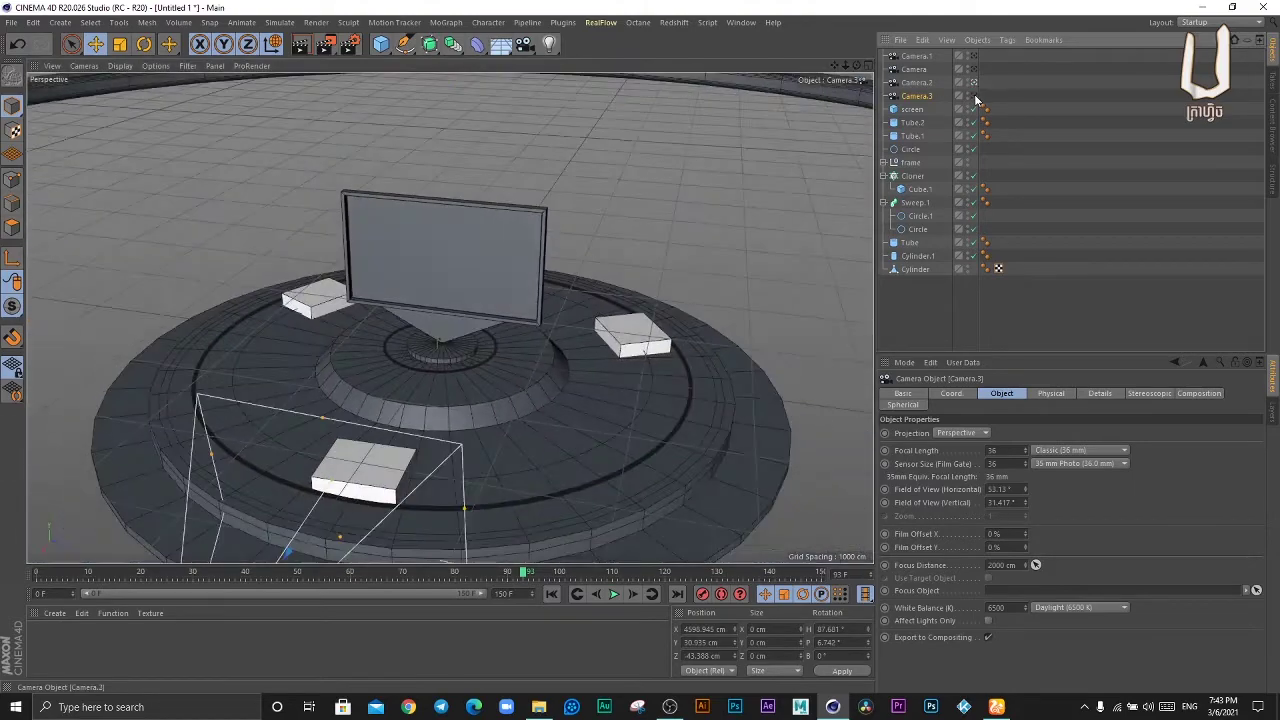
{"action": "left_click", "coordinate": [973, 56]}
{"action": "left_click", "coordinate": [973, 95]}
{"action": "left_click", "coordinate": [975, 57]}
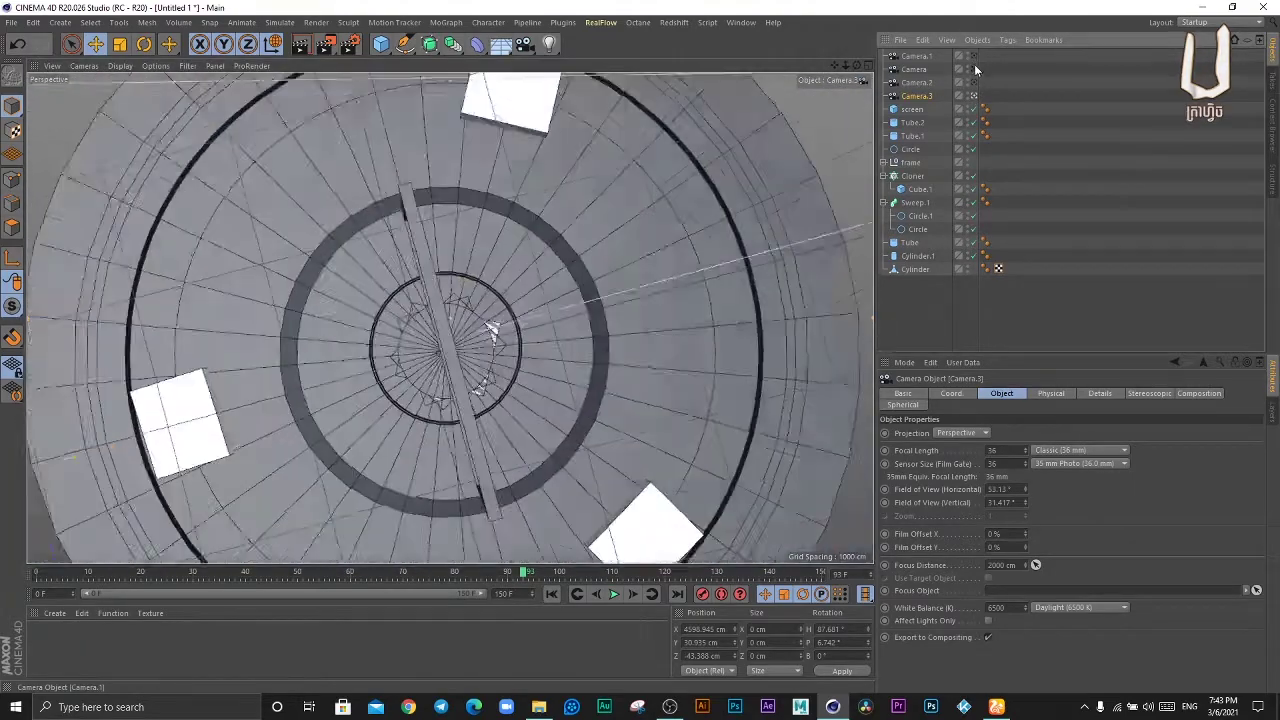
{"action": "left_click", "coordinate": [975, 69]}
{"action": "left_click", "coordinate": [975, 82]}
{"action": "left_click", "coordinate": [973, 95]}
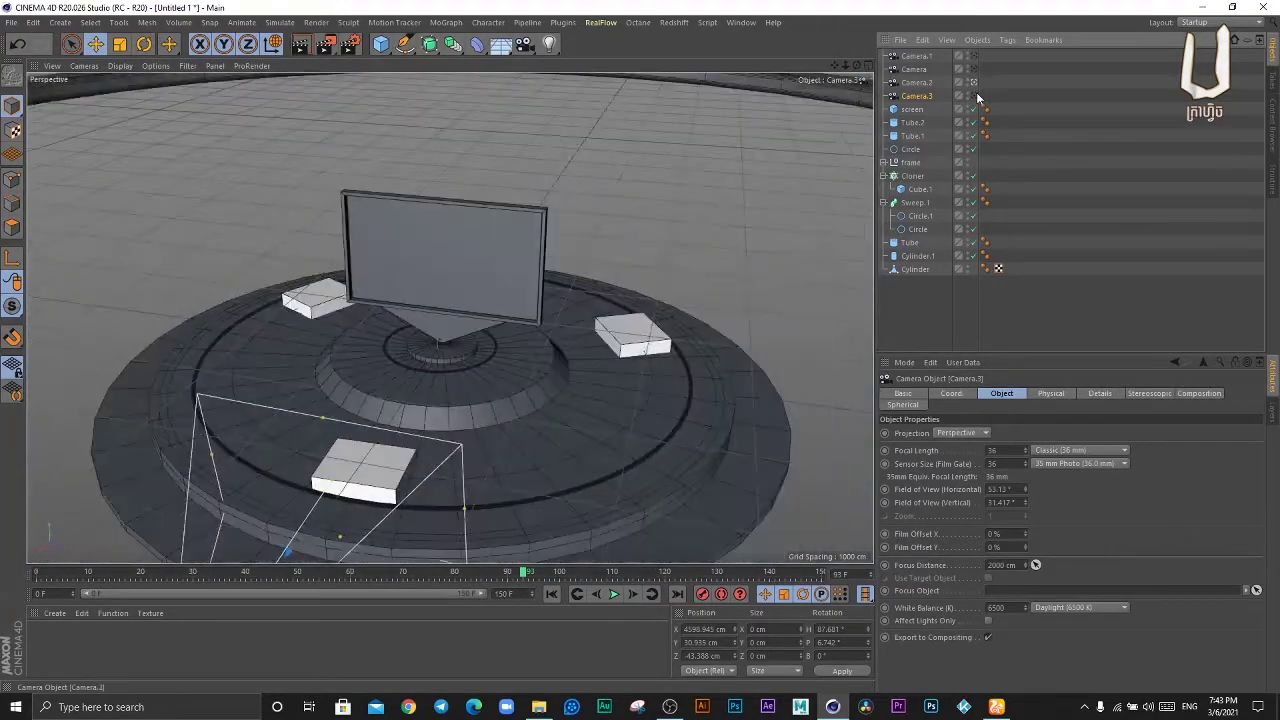
{"action": "left_click", "coordinate": [975, 57]}
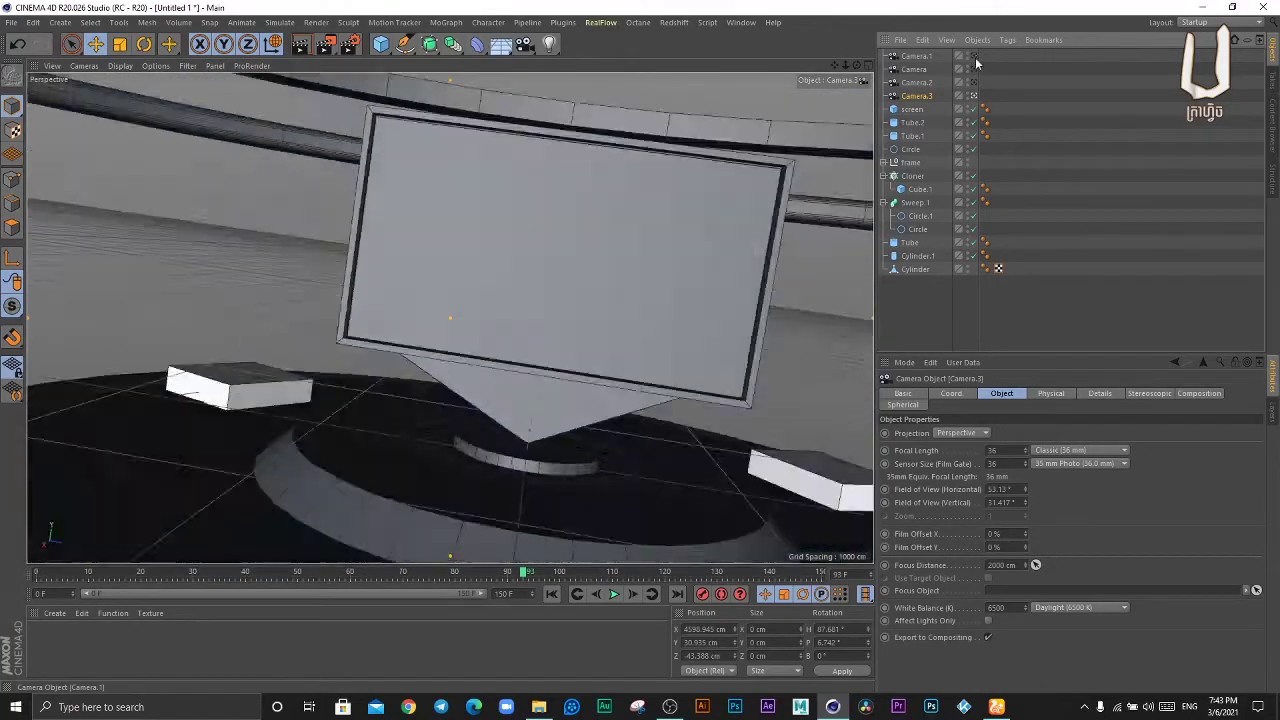
{"action": "left_click", "coordinate": [975, 69]}
{"action": "left_click", "coordinate": [976, 81]}
{"action": "left_click", "coordinate": [976, 81]}
{"action": "left_click", "coordinate": [974, 96]}
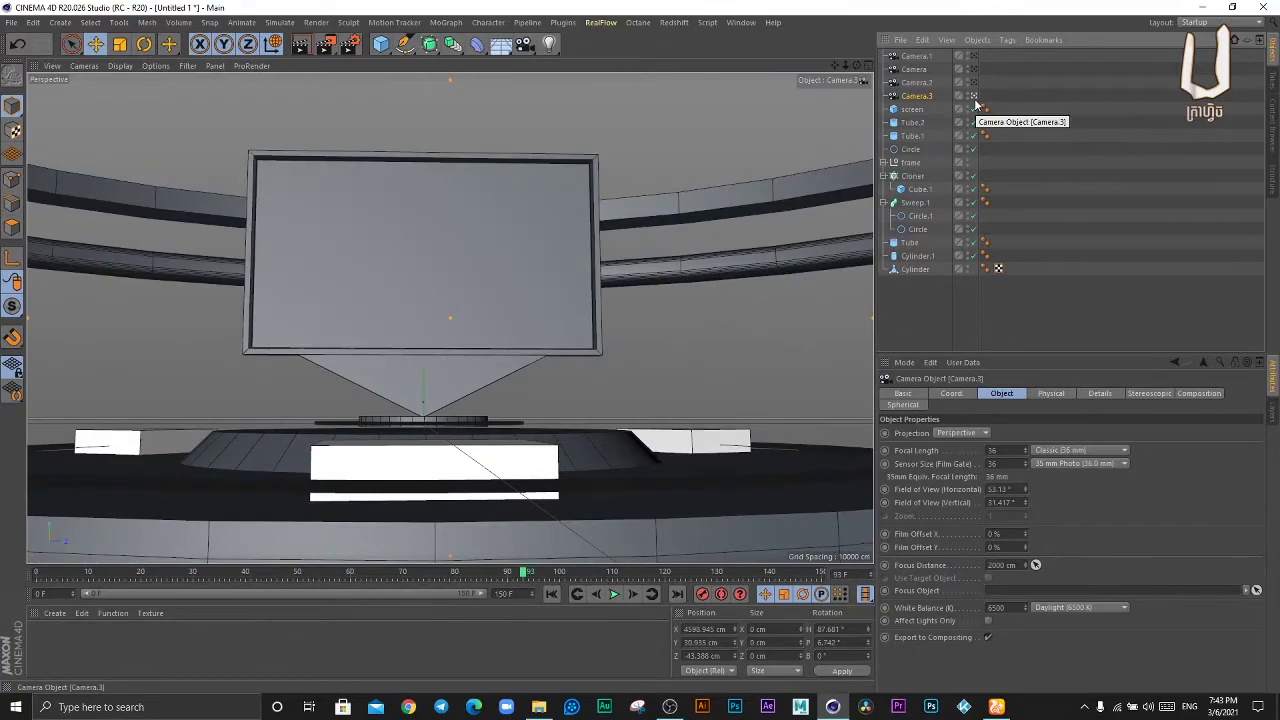
{"action": "left_click", "coordinate": [975, 84]}
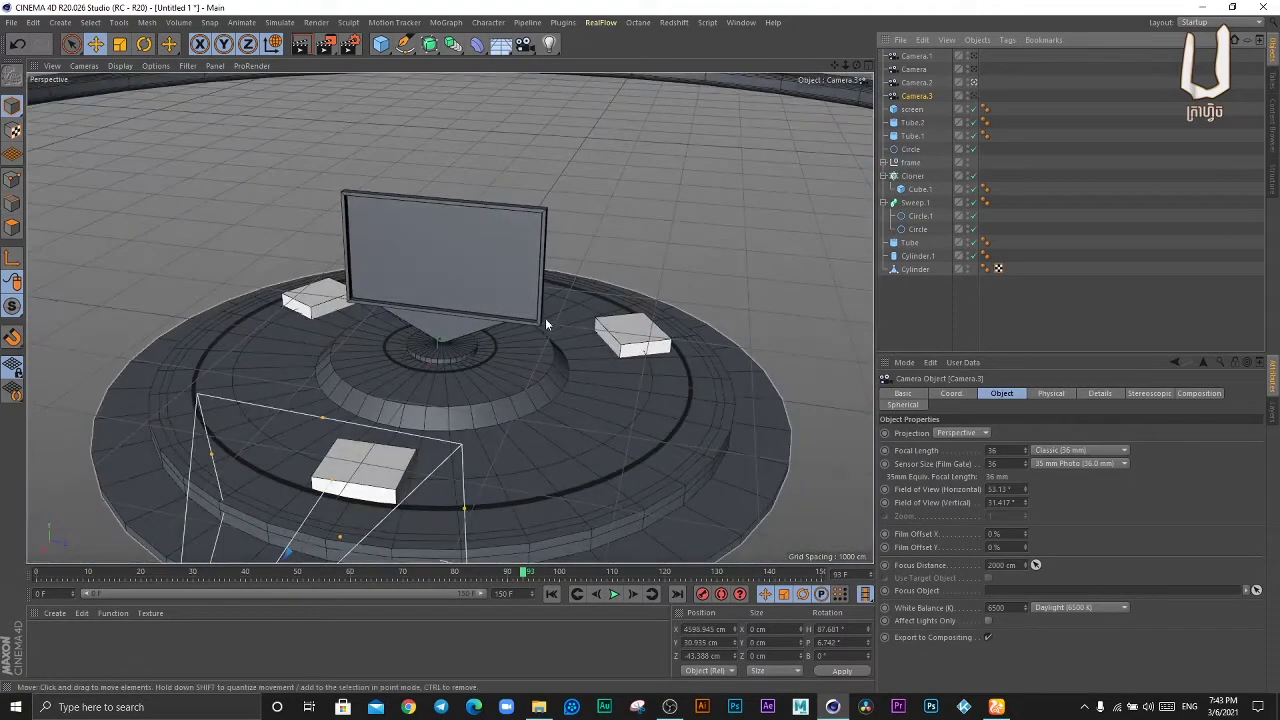
{"action": "left_click", "coordinate": [975, 56]}
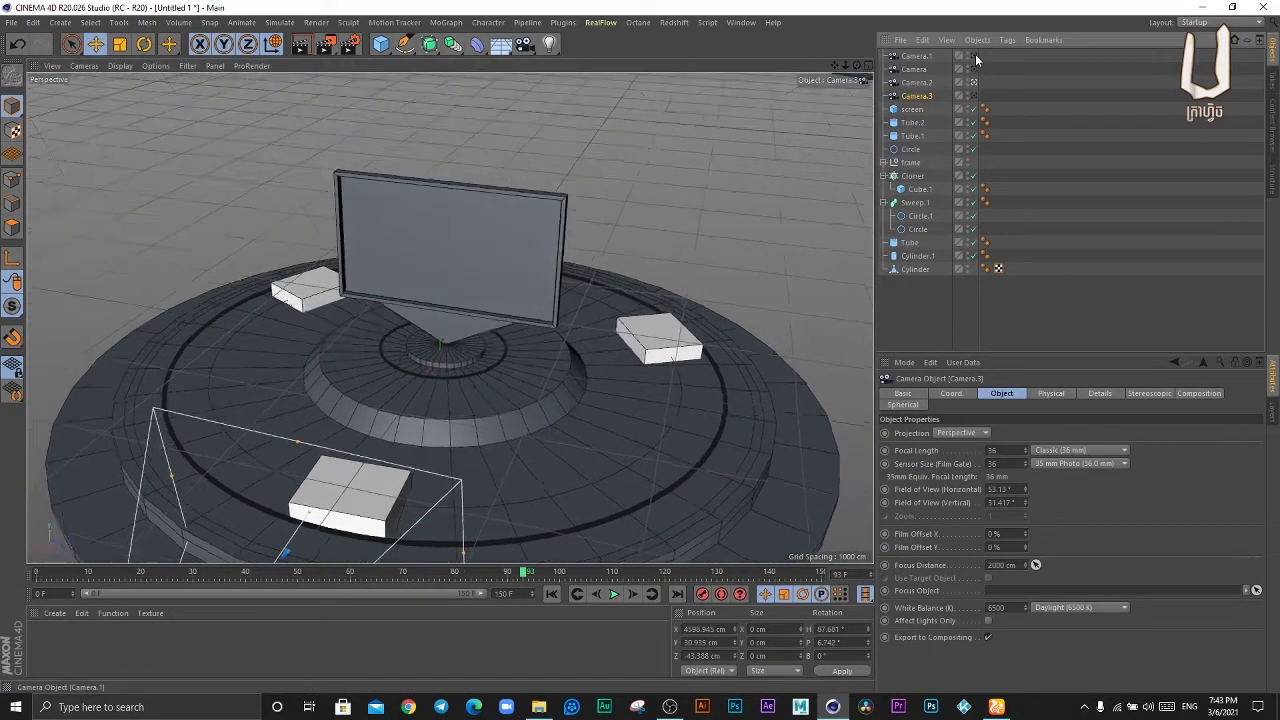
{"action": "left_click", "coordinate": [975, 83]}
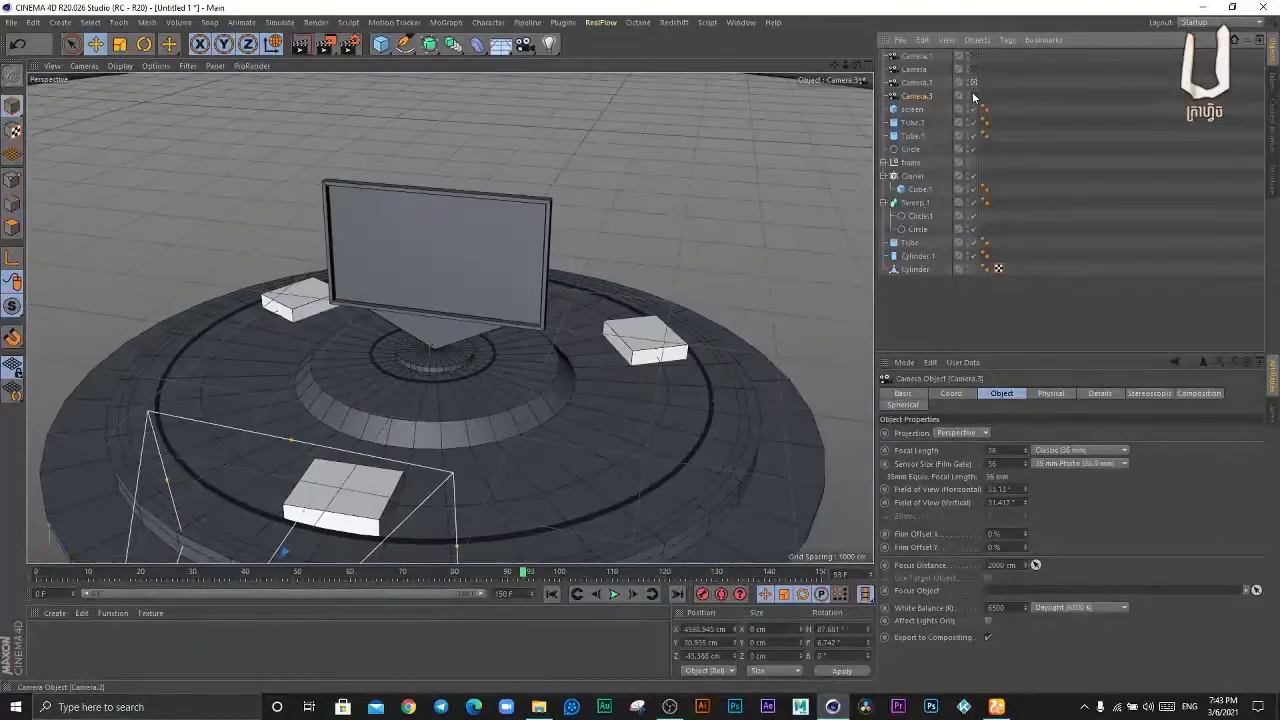
{"action": "left_click", "coordinate": [975, 96]}
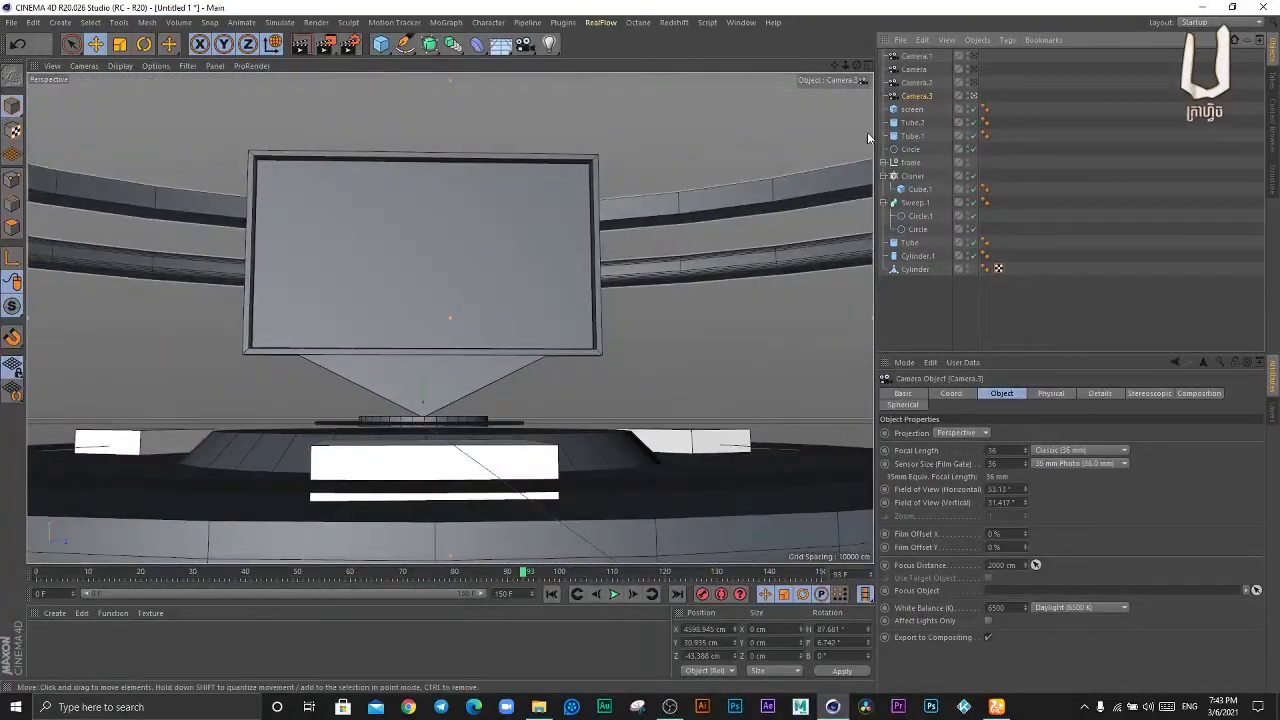
- Duplicate Camera.3 as a new Camera.4 and zoom the view in
{"action": "left_click_drag", "start_coordinate": [920, 107], "coordinate": [982, 113], "text": "ctrl"}
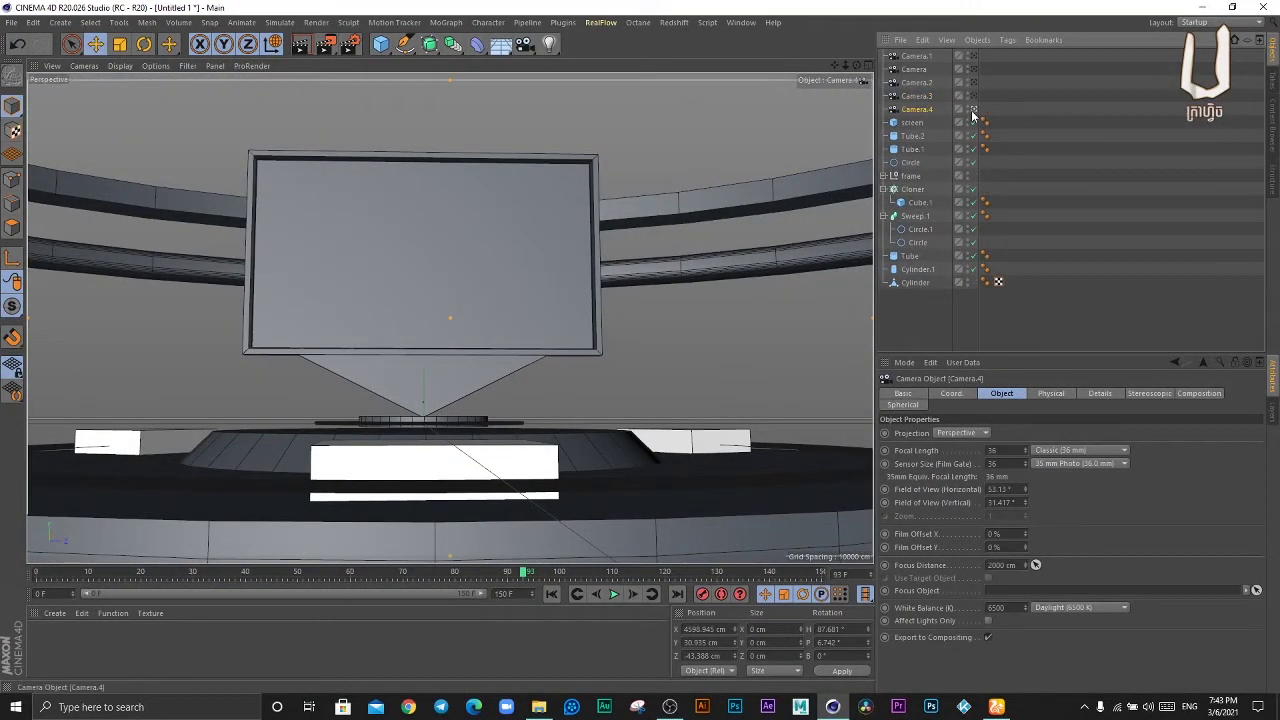
{"action": "scroll", "coordinate": [397, 264], "scroll_direction": "up", "scroll_amount": 1}
{"action": "scroll", "coordinate": [434, 258], "scroll_direction": "up", "scroll_amount": 1}
{"action": "scroll", "coordinate": [429, 251], "scroll_direction": "up", "scroll_amount": 1}
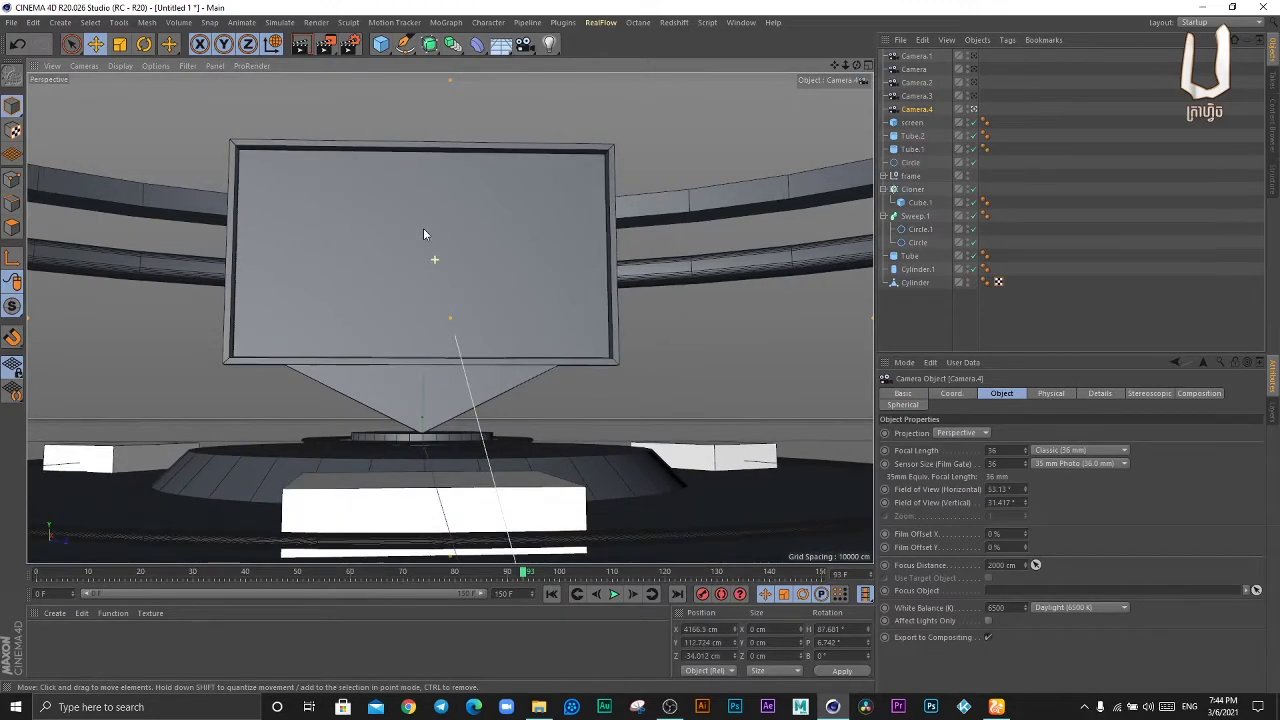
{"action": "scroll", "coordinate": [429, 234], "scroll_direction": "up", "scroll_amount": 1}
{"action": "scroll", "coordinate": [425, 242], "scroll_direction": "up", "scroll_amount": 1}
{"action": "scroll", "coordinate": [418, 246], "scroll_direction": "up", "scroll_amount": 1}
{"action": "scroll", "coordinate": [417, 246], "scroll_direction": "up", "scroll_amount": 1}
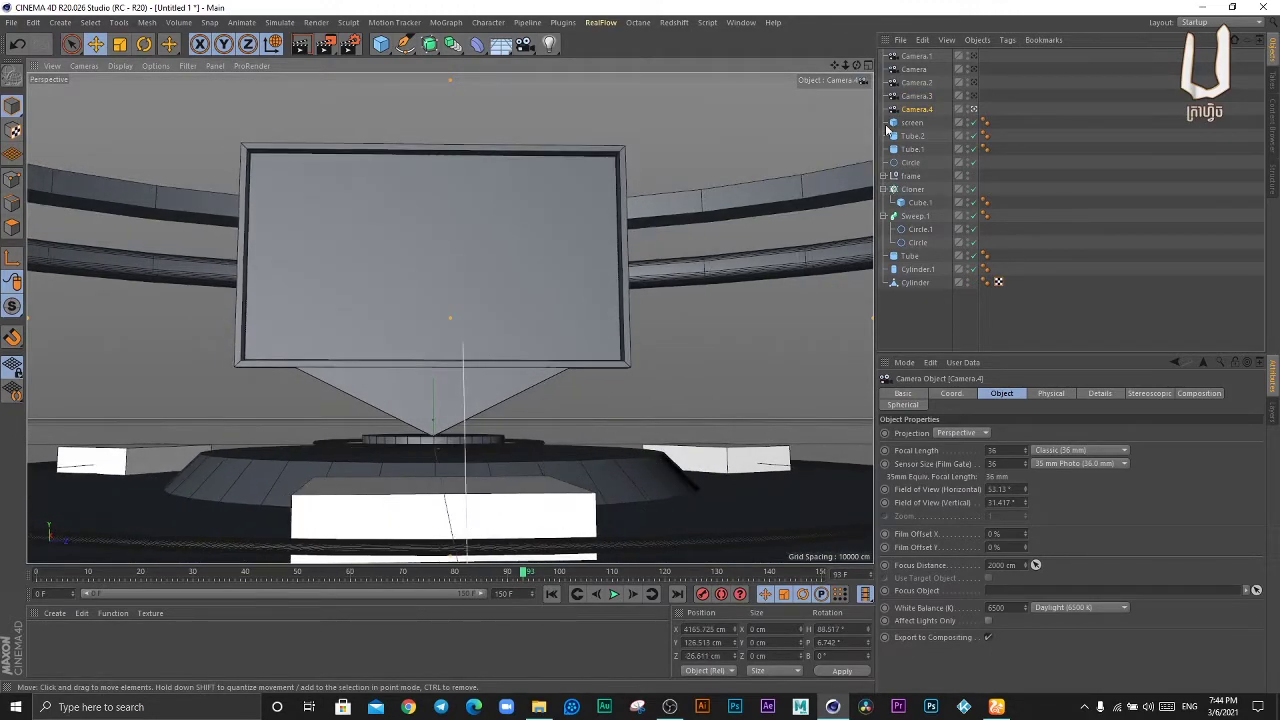
- Check each camera's view, then look through Camera.4 and move it closer to the screen
{"action": "left_click", "coordinate": [970, 57]}
{"action": "left_click", "coordinate": [973, 69]}
{"action": "left_click", "coordinate": [975, 82]}
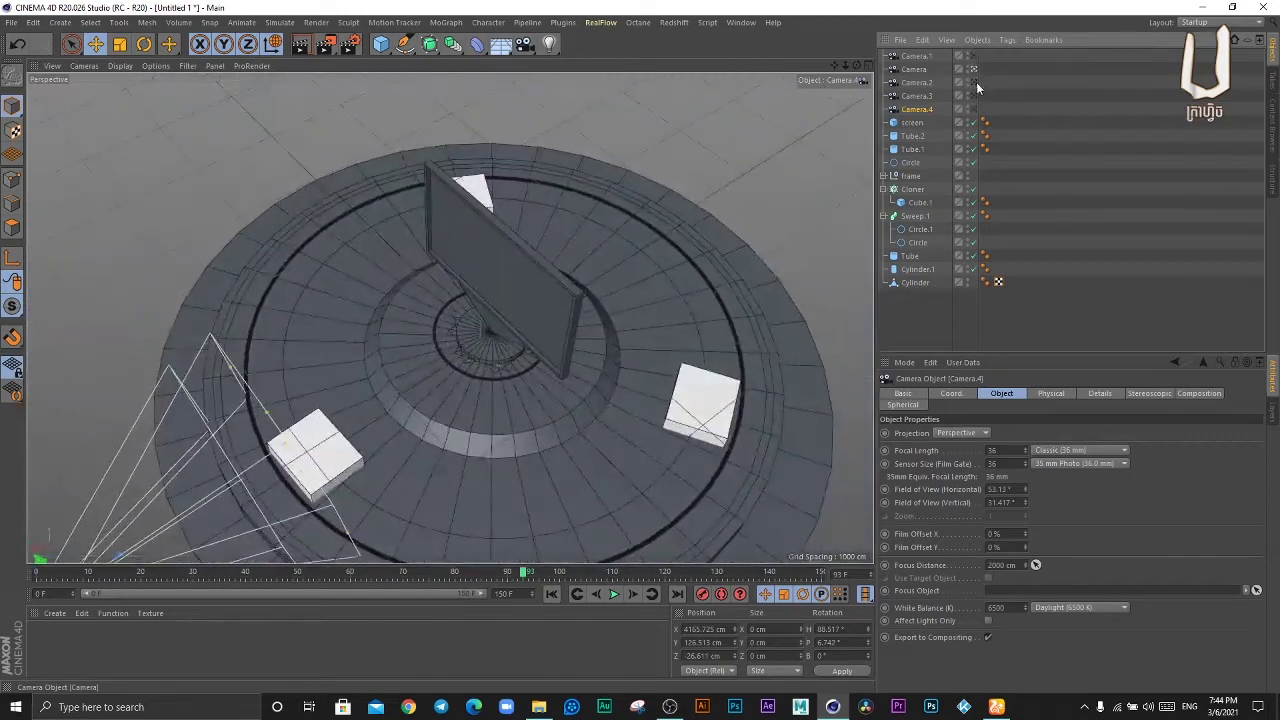
{"action": "left_click", "coordinate": [975, 96]}
{"action": "left_click", "coordinate": [976, 109]}
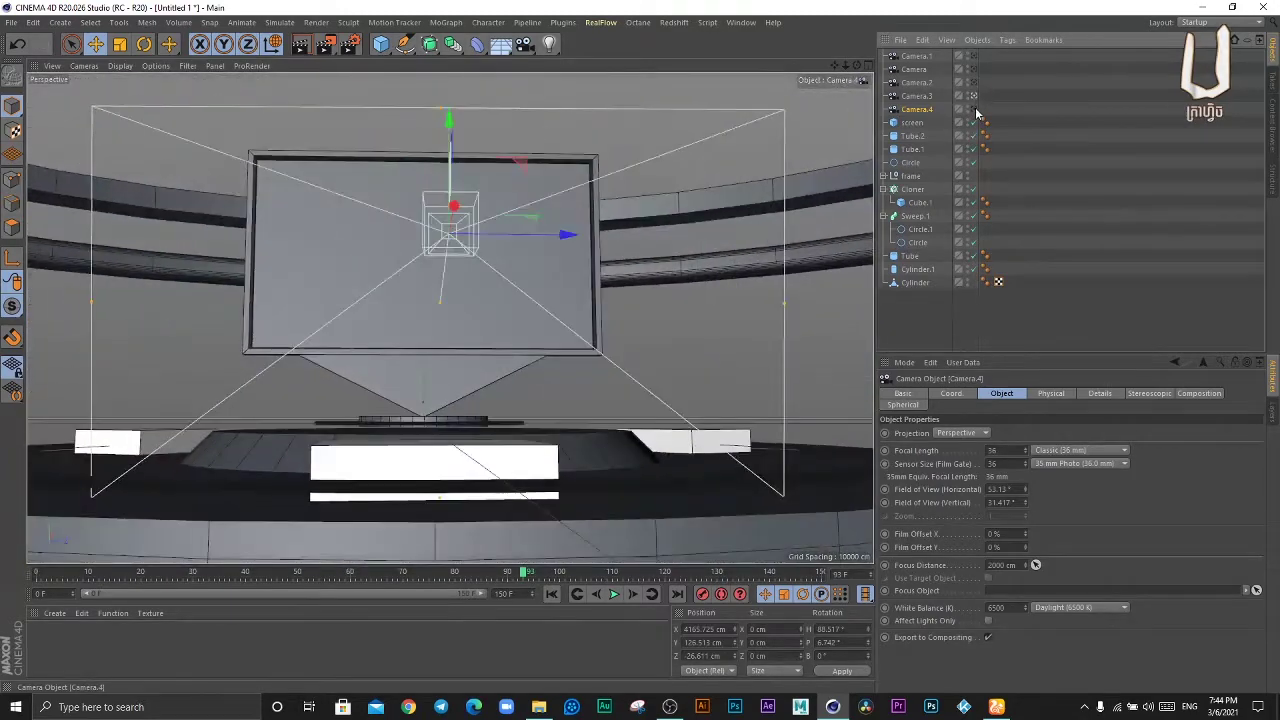
{"action": "left_click", "coordinate": [975, 109]}
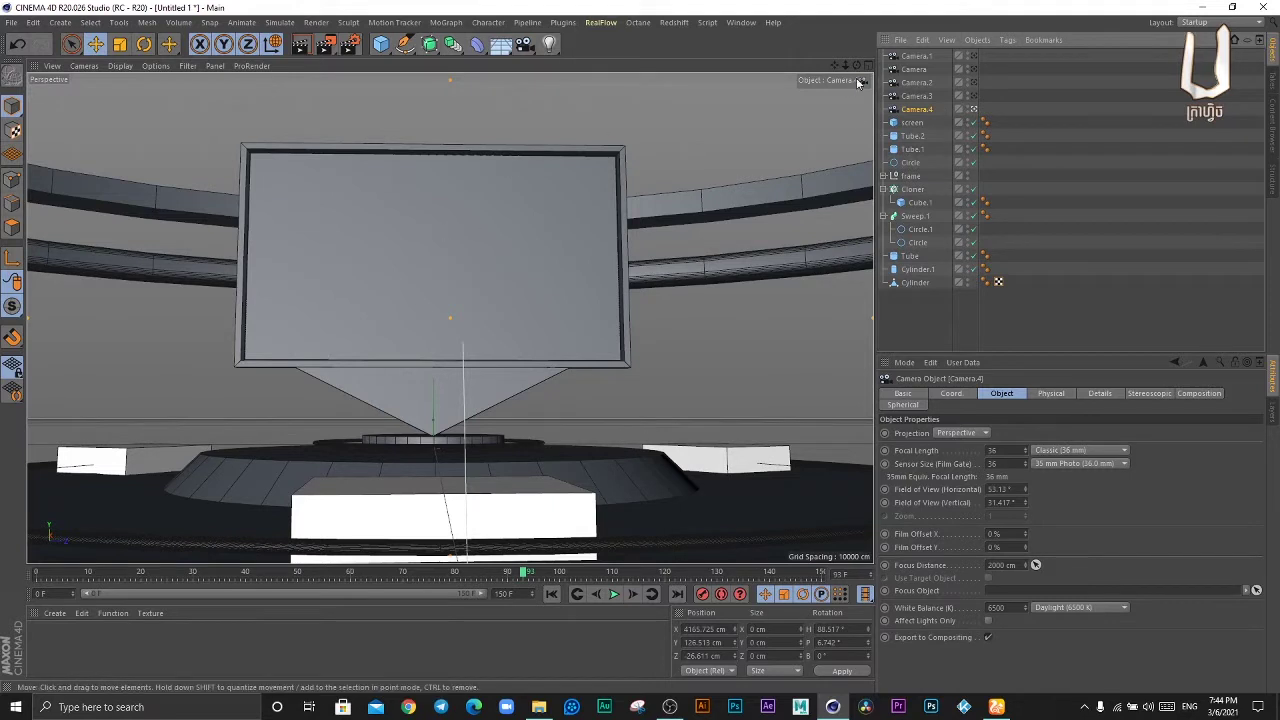
{"action": "left_click_drag", "start_coordinate": [851, 64], "coordinate": [880, 64]}
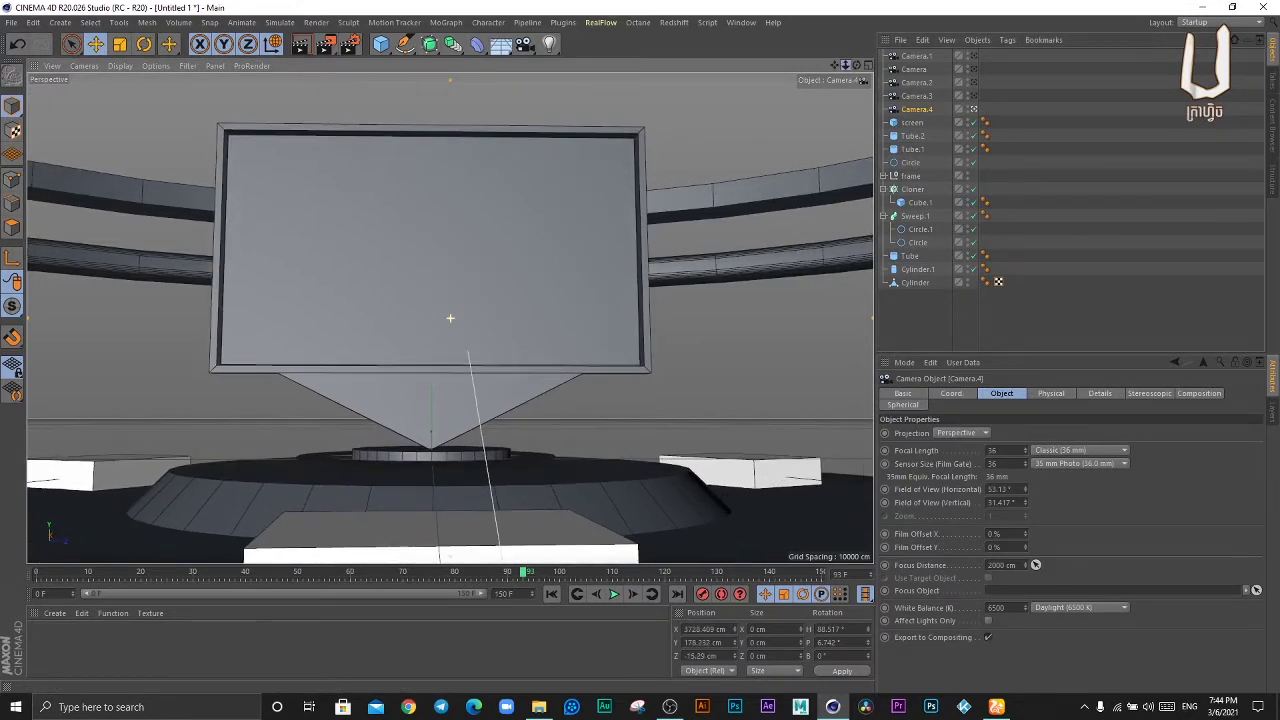
- Select all five cameras, create a Camera Morph, view through it and drag Blend to 100%
{"action": "left_click", "coordinate": [916, 68]}
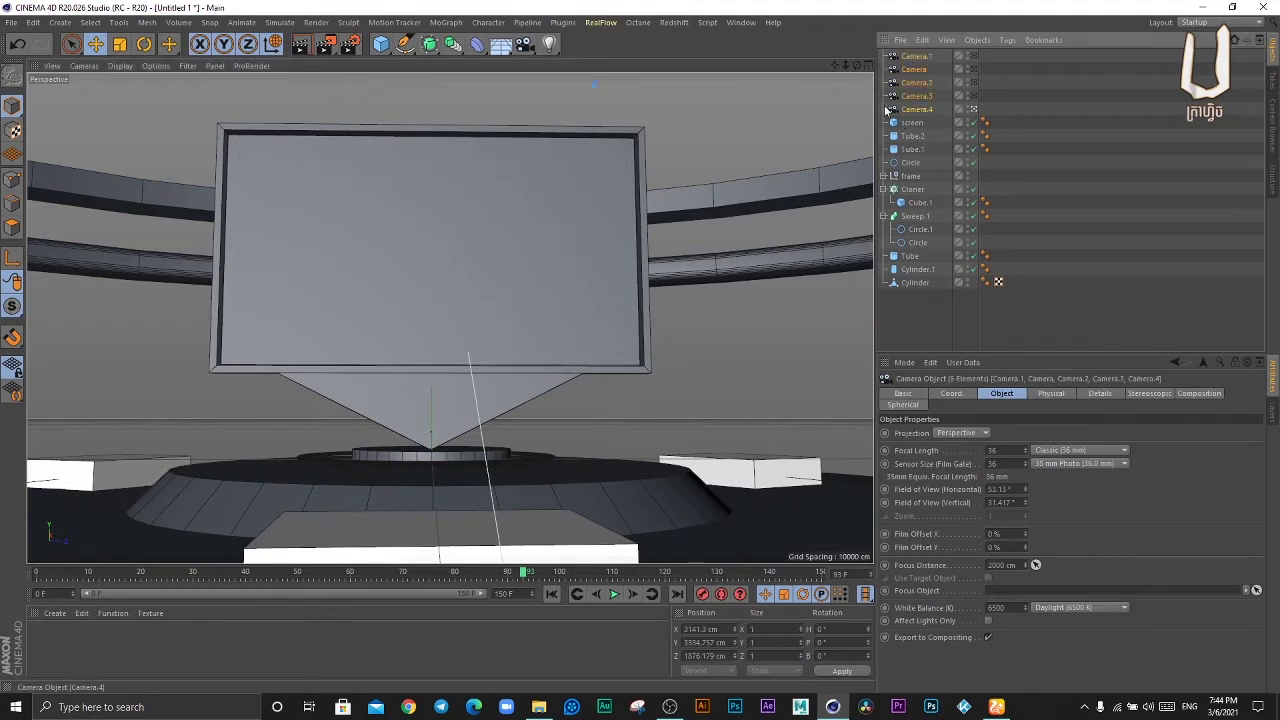
{"action": "left_click", "coordinate": [84, 66]}
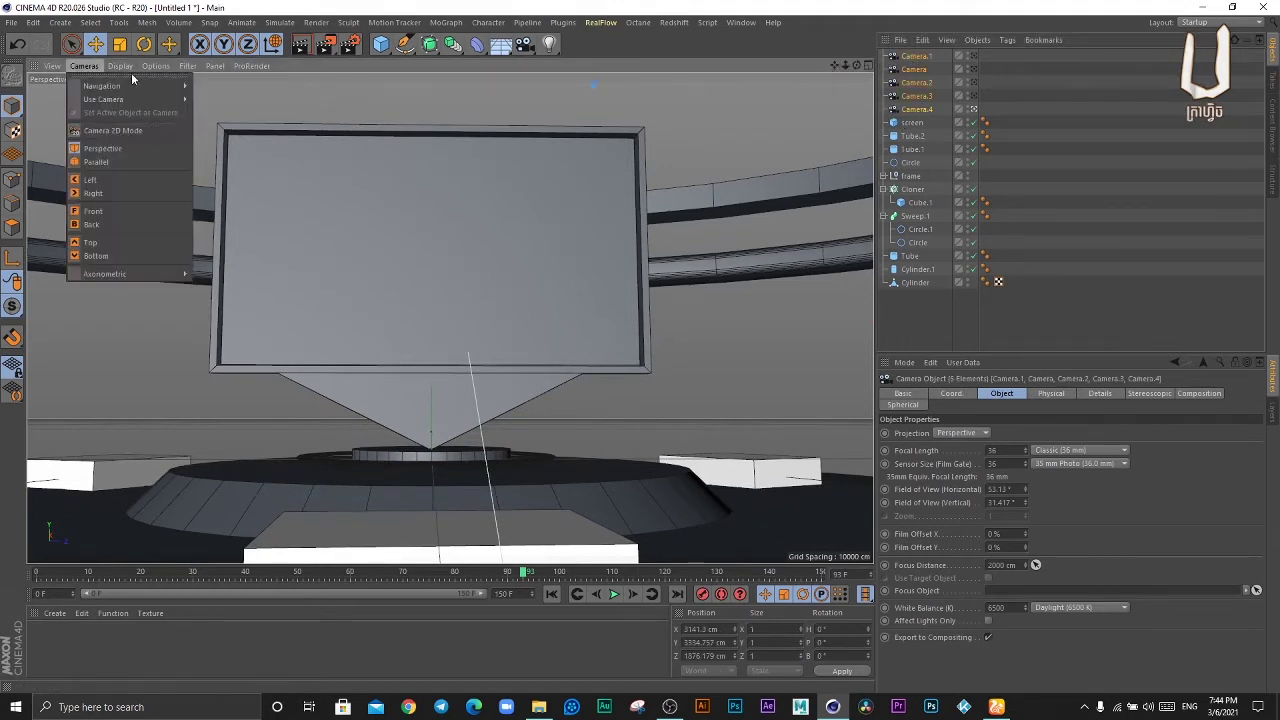
{"action": "left_click", "coordinate": [60, 22]}
{"action": "left_click", "coordinate": [60, 22]}
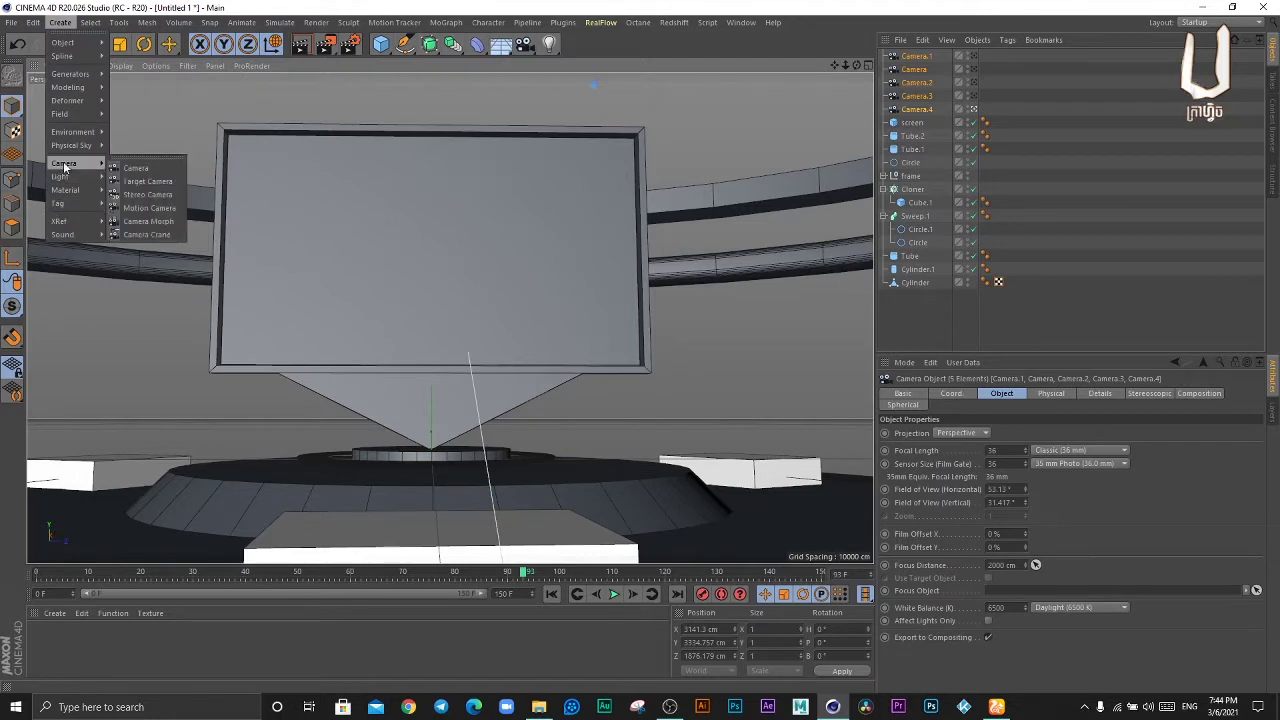
{"action": "left_click", "coordinate": [152, 222]}
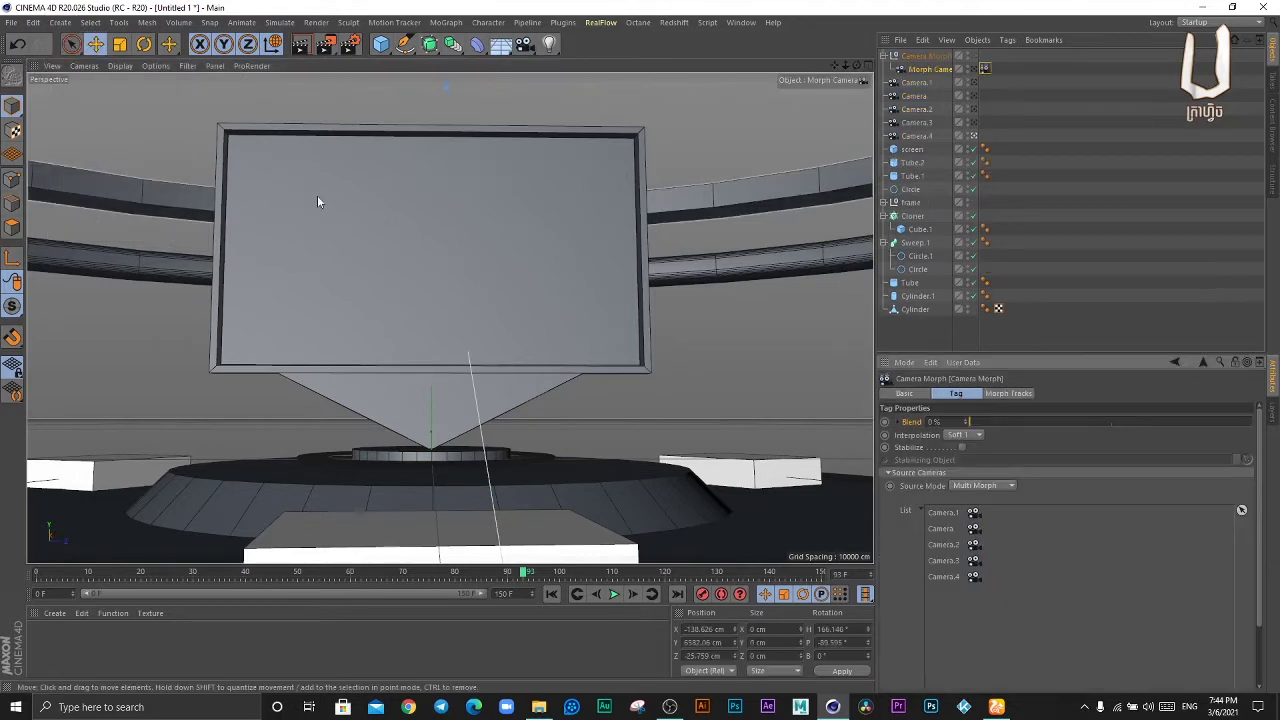
{"action": "left_click", "coordinate": [975, 70]}
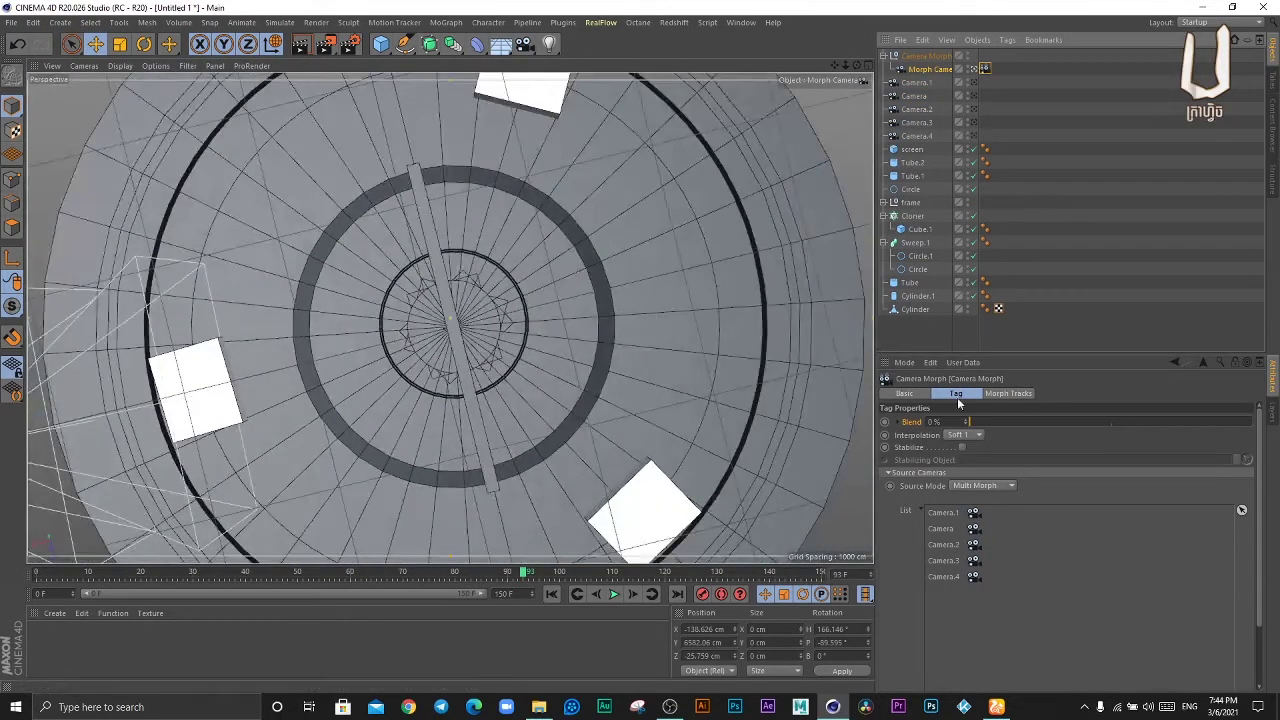
{"action": "left_click_drag", "start_coordinate": [984, 423], "coordinate": [1270, 428]}
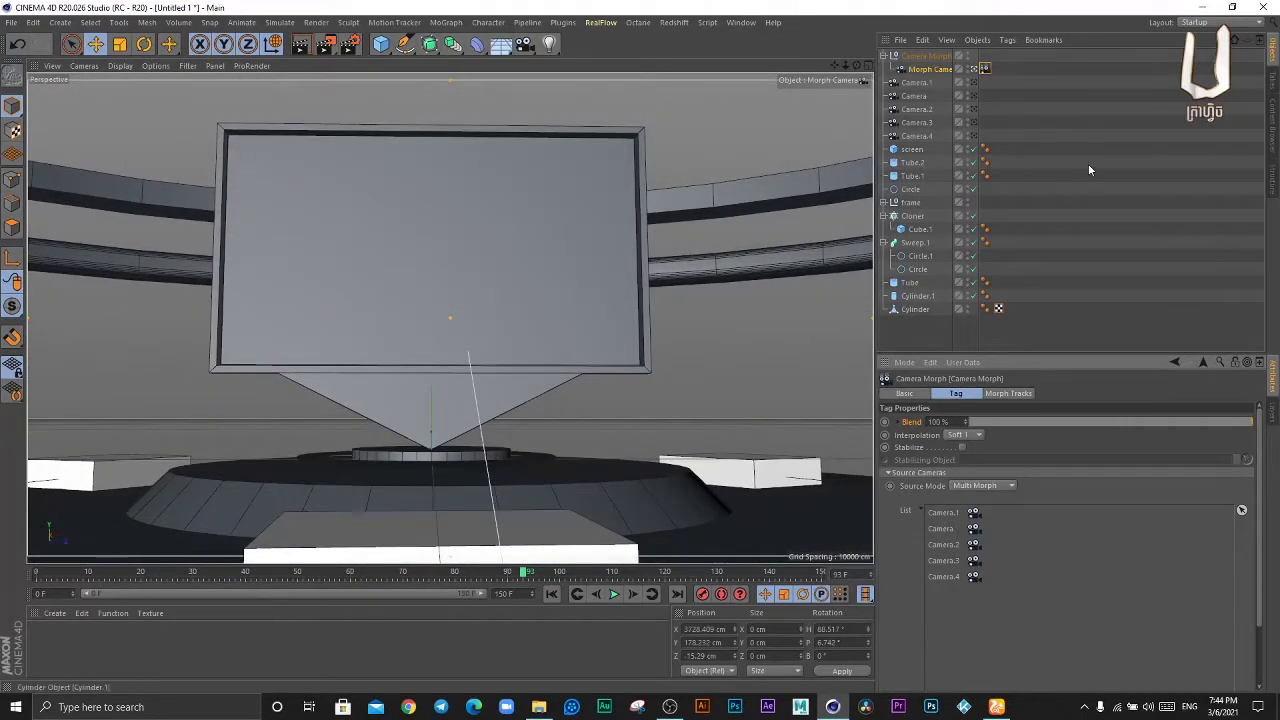
- Leave the Morph Camera view and orbit out to see the stage and its cameras
{"action": "left_click", "coordinate": [975, 72]}
{"action": "scroll", "coordinate": [572, 398], "scroll_direction": "down", "scroll_amount": 2}
{"action": "scroll", "coordinate": [572, 398], "scroll_direction": "down", "scroll_amount": 2}
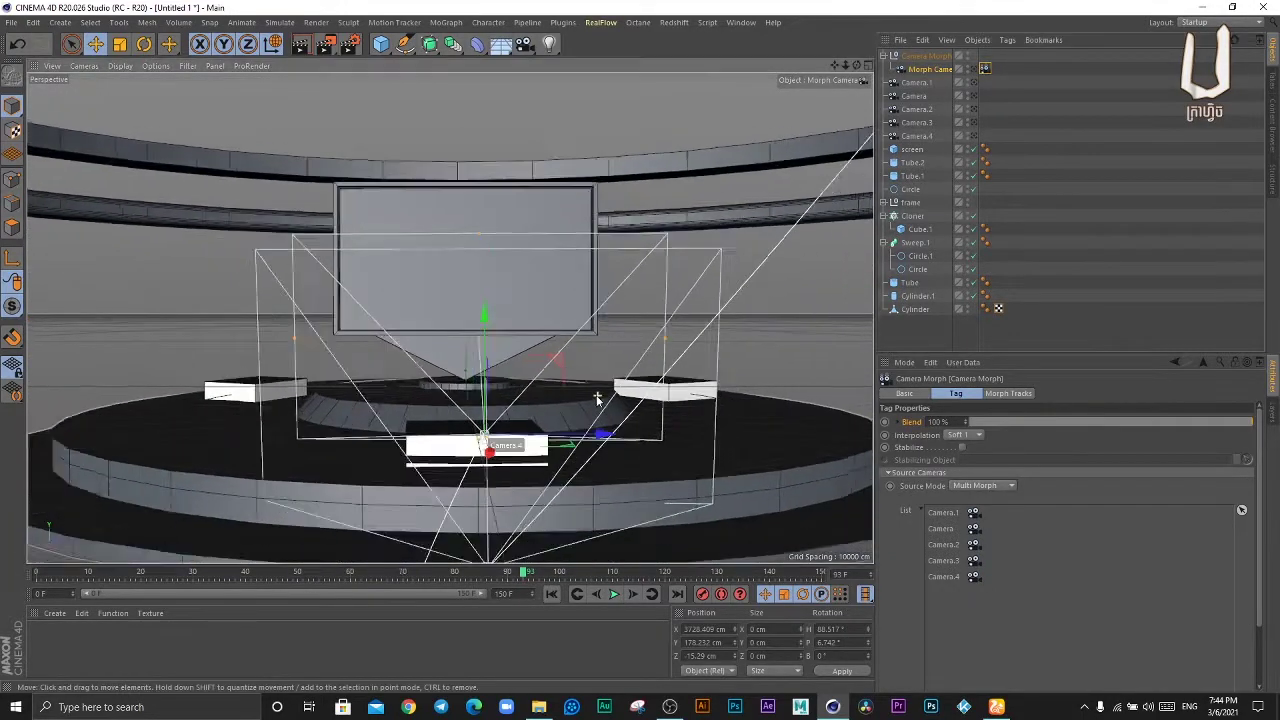
{"action": "scroll", "coordinate": [572, 398], "scroll_direction": "down", "scroll_amount": 2}
{"action": "left_click_drag", "start_coordinate": [572, 398], "coordinate": [574, 436], "text": "alt"}
{"action": "scroll", "coordinate": [406, 414], "scroll_direction": "up", "scroll_amount": 2}
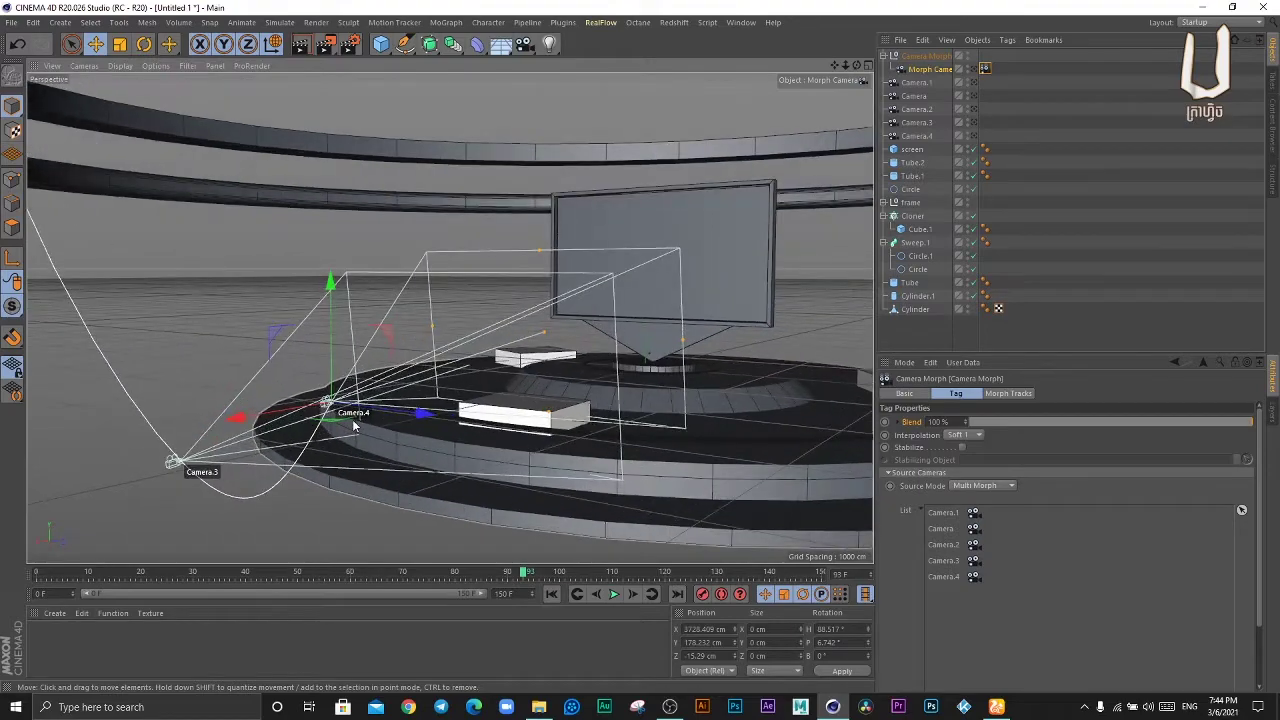
{"action": "scroll", "coordinate": [406, 414], "scroll_direction": "up", "scroll_amount": 2}
{"action": "scroll", "coordinate": [410, 415], "scroll_direction": "up", "scroll_amount": 2}
{"action": "scroll", "coordinate": [420, 418], "scroll_direction": "up", "scroll_amount": 2}
{"action": "mouse_move", "coordinate": [420, 418]}
{"action": "left_mouse_down", "text": "alt"}
{"action": "mouse_move", "coordinate": [488, 422]}
{"action": "mouse_move", "coordinate": [457, 358]}
{"action": "mouse_move", "coordinate": [493, 385]}
{"action": "mouse_move", "coordinate": [711, 426]}
{"action": "left_mouse_up", "text": "alt"}
- Raise Camera.3 higher and move it back along Z, then view through the Morph Camera again
{"action": "left_click", "coordinate": [780, 437]}
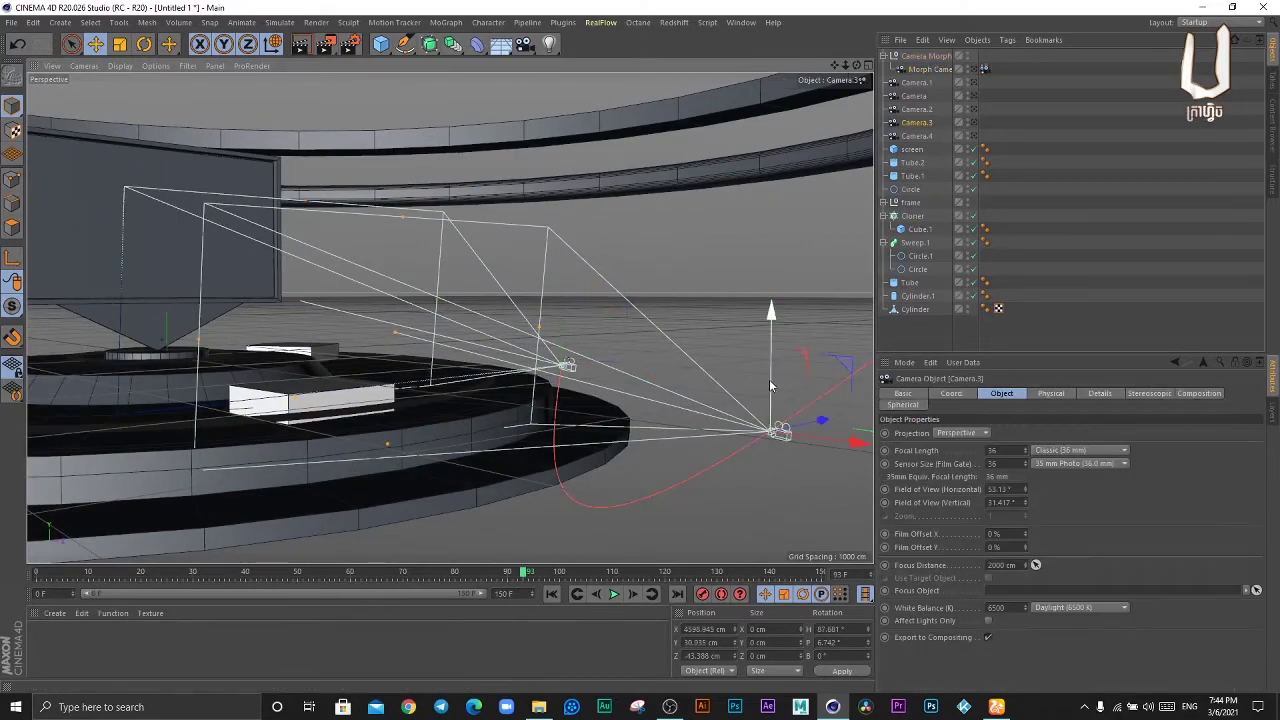
{"action": "mouse_move", "coordinate": [769, 379]}
{"action": "left_mouse_down"}
{"action": "mouse_move", "coordinate": [770, 300]}
{"action": "mouse_move", "coordinate": [741, 426]}
{"action": "mouse_move", "coordinate": [766, 423]}
{"action": "mouse_move", "coordinate": [333, 398]}
{"action": "mouse_move", "coordinate": [325, 355]}
{"action": "mouse_move", "coordinate": [359, 326]}
{"action": "mouse_move", "coordinate": [446, 317]}
{"action": "mouse_move", "coordinate": [493, 428]}
{"action": "mouse_move", "coordinate": [491, 408]}
{"action": "mouse_move", "coordinate": [541, 341]}
{"action": "mouse_move", "coordinate": [583, 344]}
{"action": "mouse_move", "coordinate": [409, 418]}
{"action": "mouse_move", "coordinate": [577, 443]}
{"action": "mouse_move", "coordinate": [572, 433]}
{"action": "left_mouse_up"}
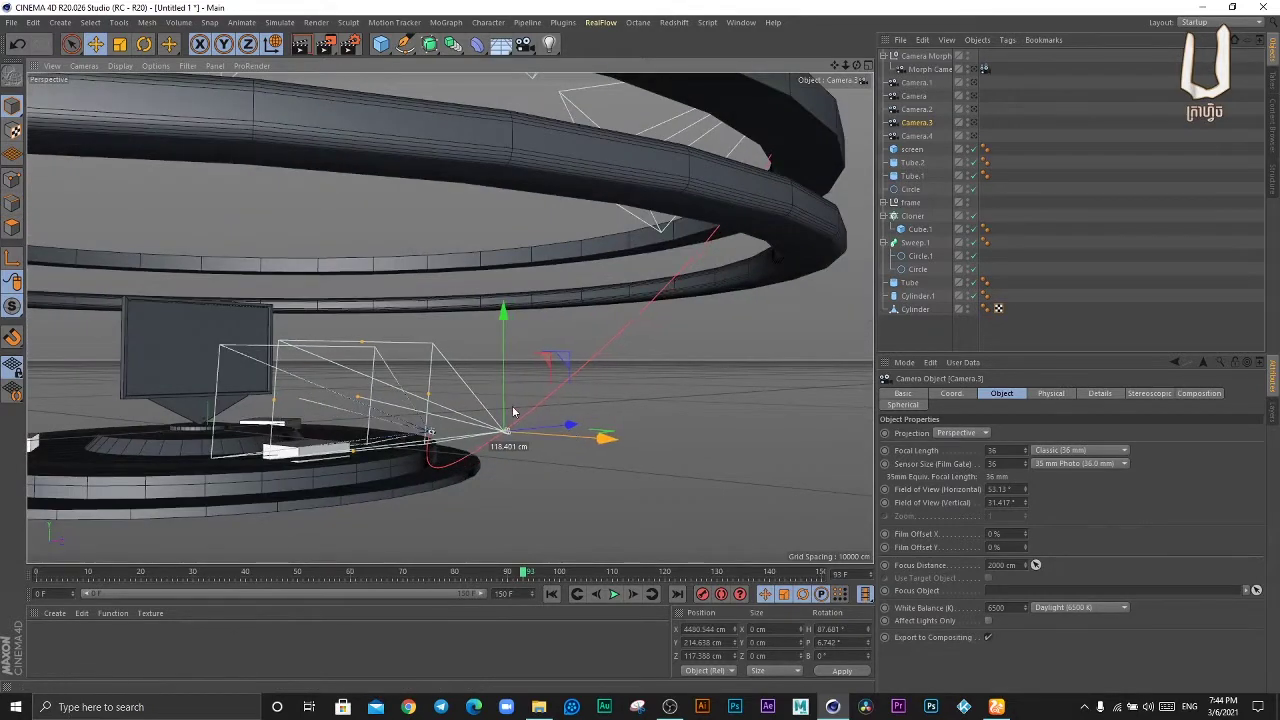
{"action": "left_click_drag", "start_coordinate": [500, 385], "coordinate": [515, 348]}
{"action": "left_click_drag", "start_coordinate": [518, 400], "coordinate": [571, 433], "text": "alt"}
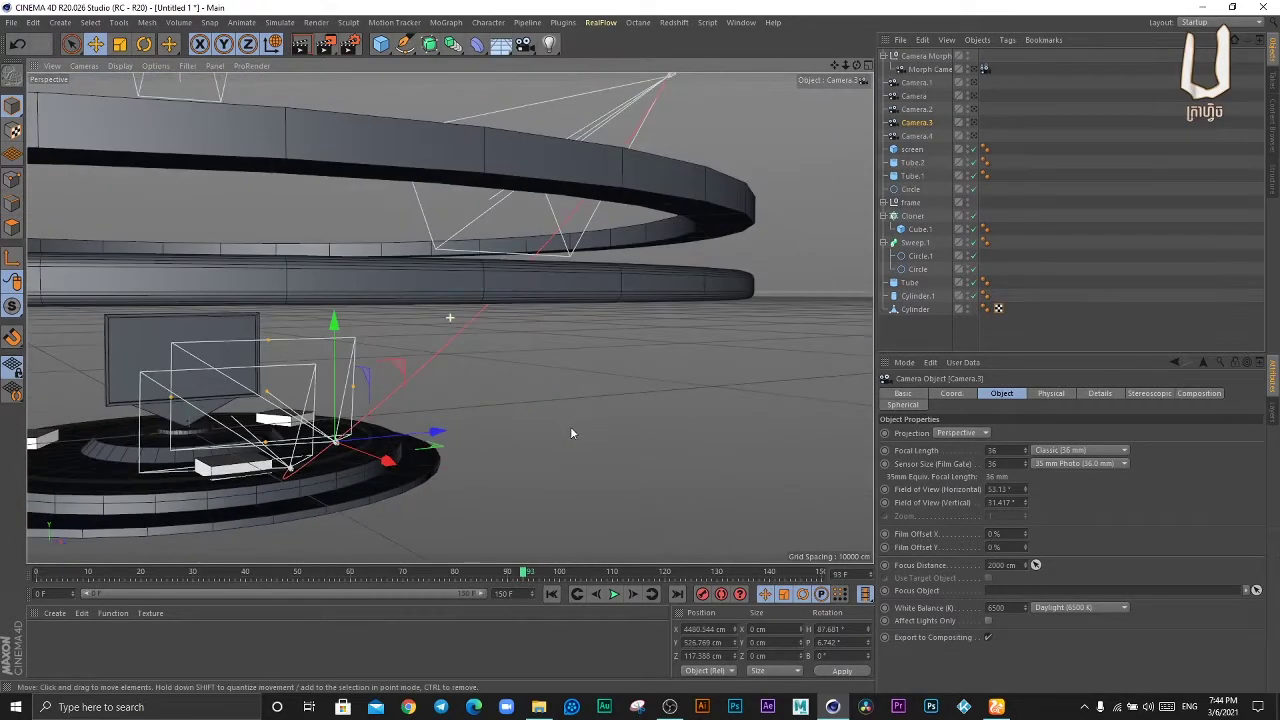
{"action": "mouse_move", "coordinate": [442, 434]}
{"action": "left_mouse_down"}
{"action": "mouse_move", "coordinate": [592, 452]}
{"action": "mouse_move", "coordinate": [543, 400]}
{"action": "left_mouse_up"}
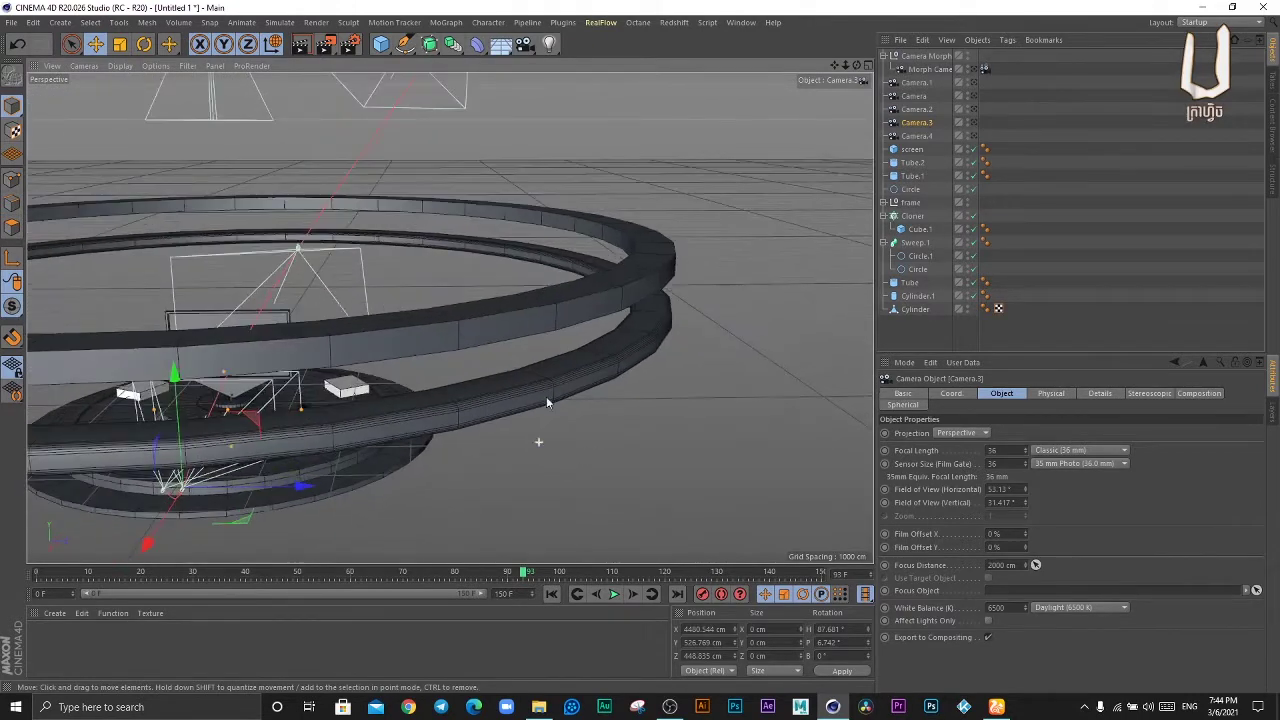
{"action": "left_click", "coordinate": [972, 71]}
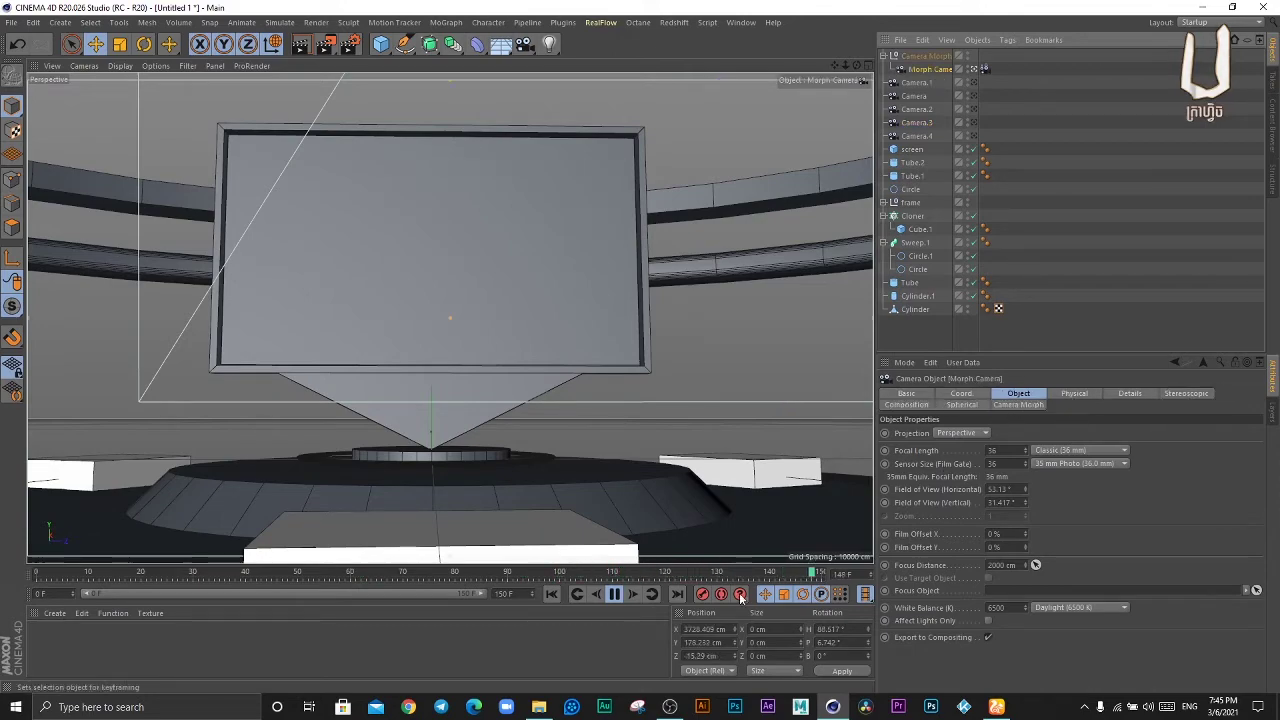
- Scrub the Camera Morph Blend to preview the morph and set Blend for frame 0
{"action": "left_click", "coordinate": [1030, 406]}
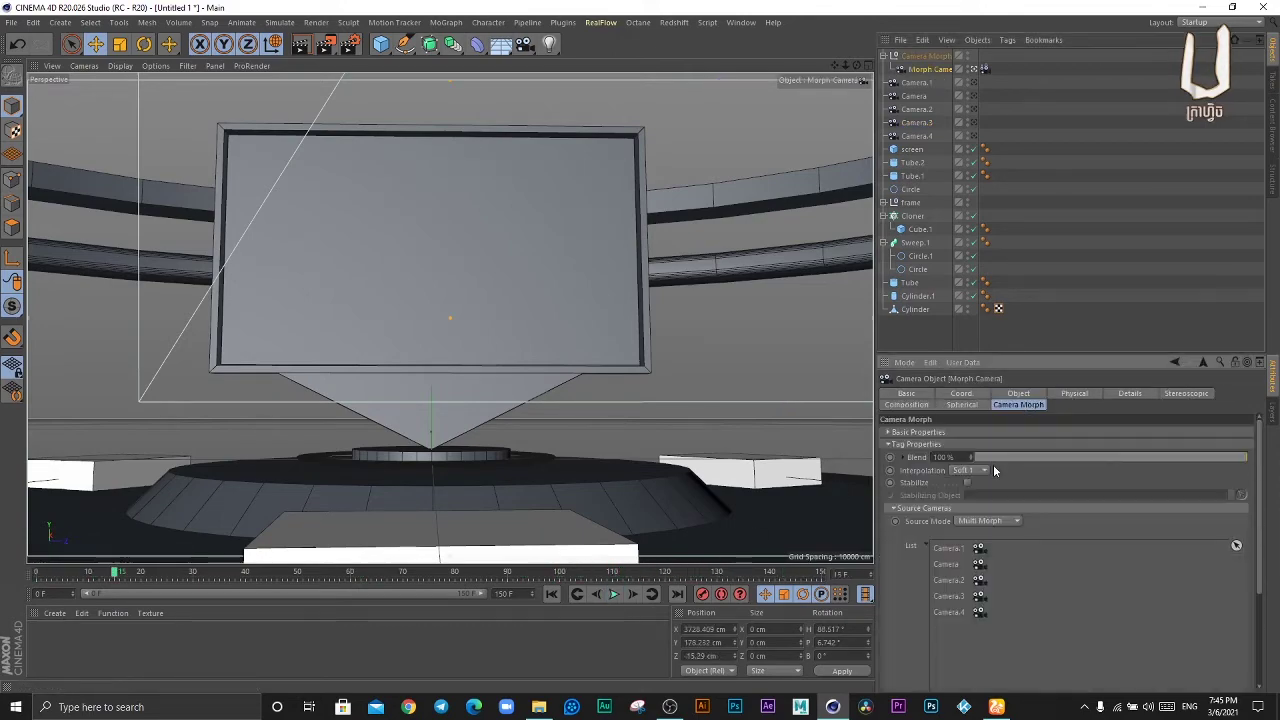
{"action": "mouse_move", "coordinate": [993, 458]}
{"action": "left_mouse_down"}
{"action": "mouse_move", "coordinate": [1260, 466]}
{"action": "mouse_move", "coordinate": [962, 467]}
{"action": "mouse_move", "coordinate": [1265, 467]}
{"action": "mouse_move", "coordinate": [897, 466]}
{"action": "left_mouse_up"}
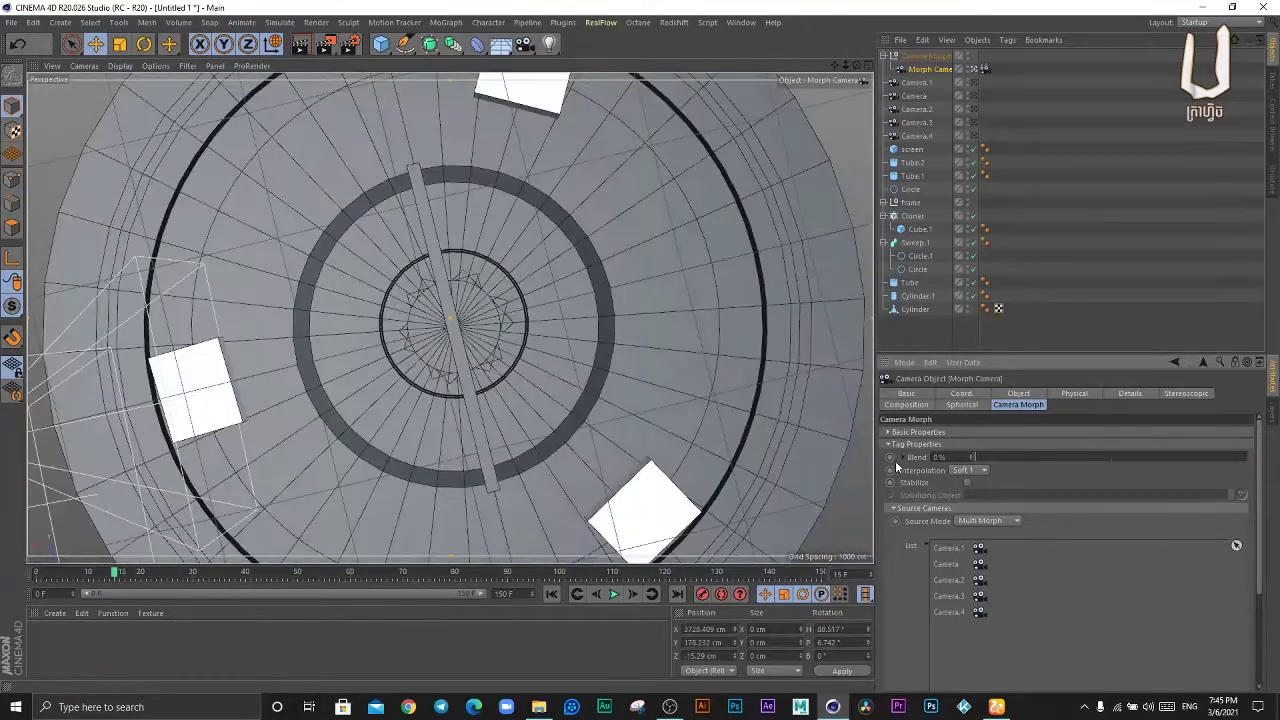
{"action": "left_click_drag", "start_coordinate": [113, 576], "coordinate": [31, 578]}
{"action": "mouse_move", "coordinate": [1042, 460]}
{"action": "left_mouse_down"}
{"action": "mouse_move", "coordinate": [1196, 473]}
{"action": "mouse_move", "coordinate": [828, 464]}
{"action": "left_mouse_up"}
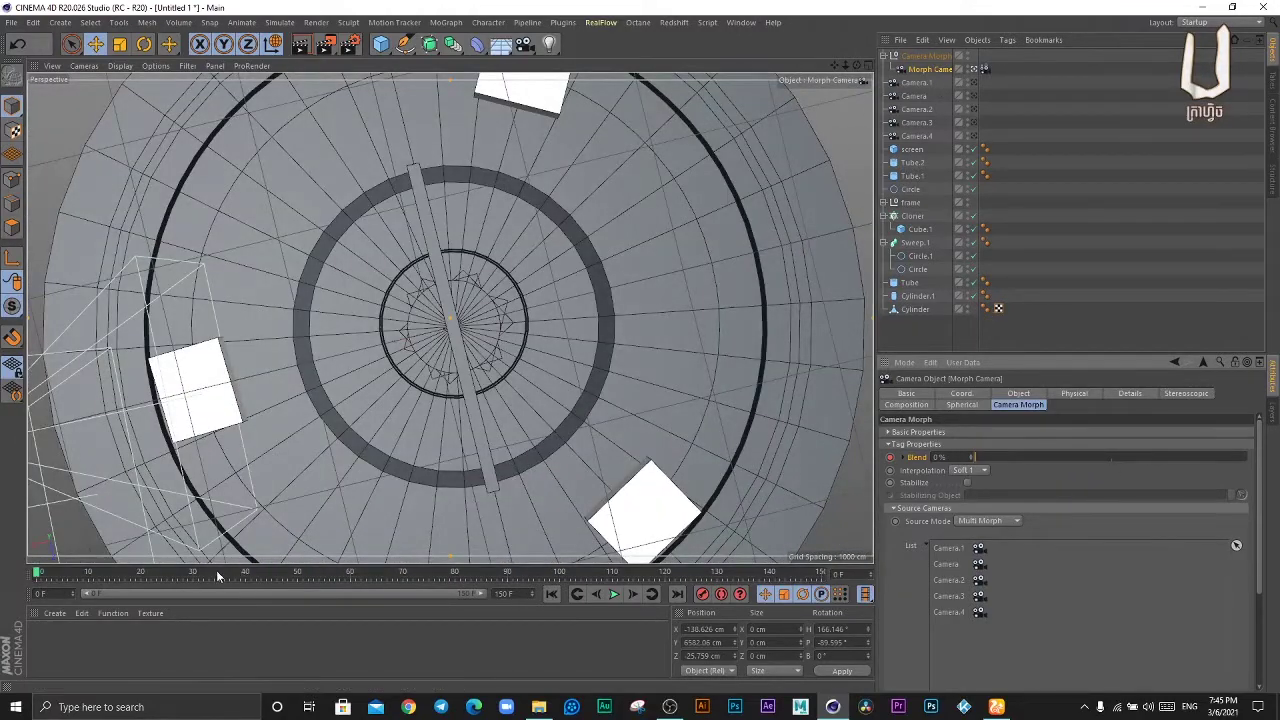
- Reset Blend to its default, then preview the Morph Camera blending toward the front screen view
{"action": "right_click", "coordinate": [890, 458]}
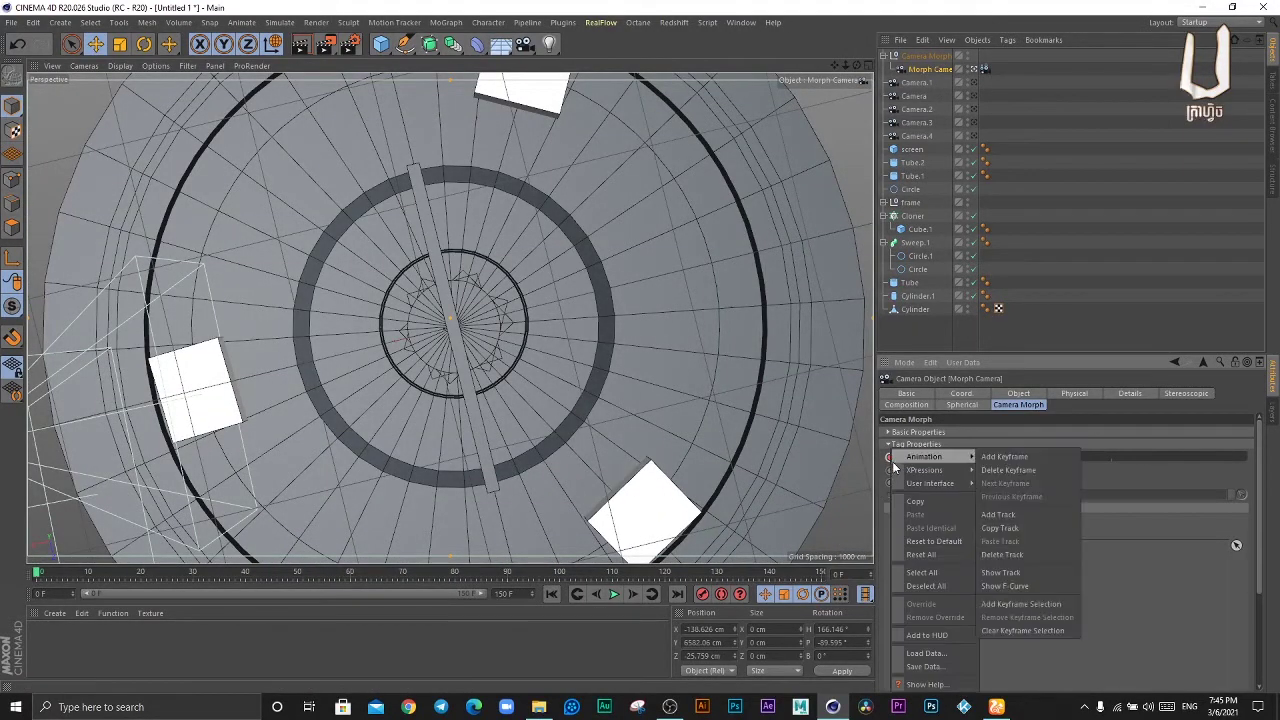
{"action": "left_click", "coordinate": [912, 546]}
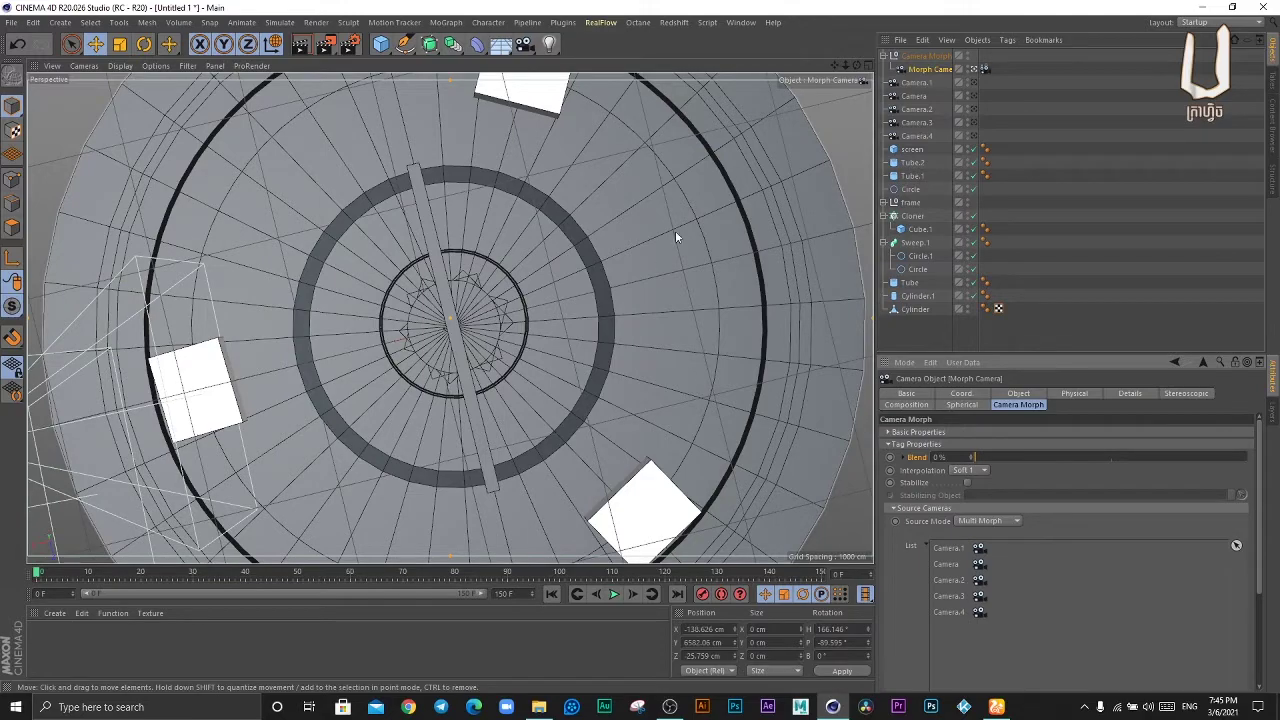
{"action": "left_click", "coordinate": [976, 68]}
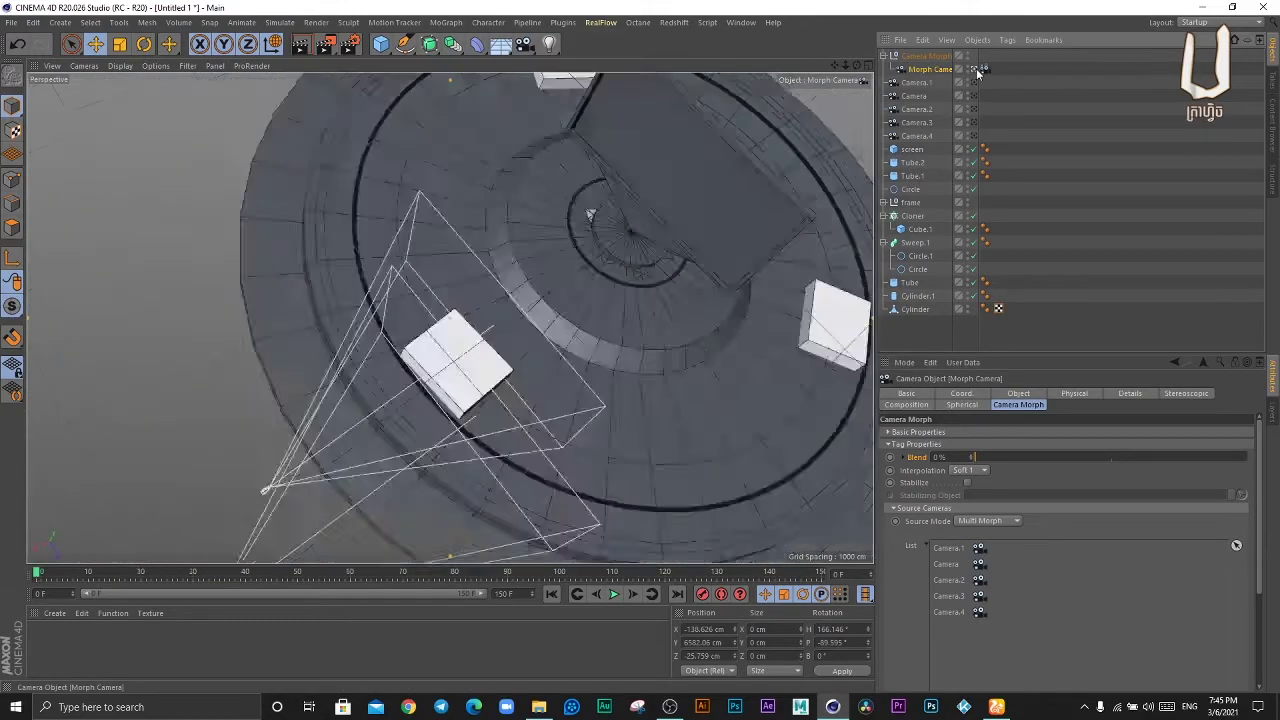
{"action": "left_click", "coordinate": [976, 68]}
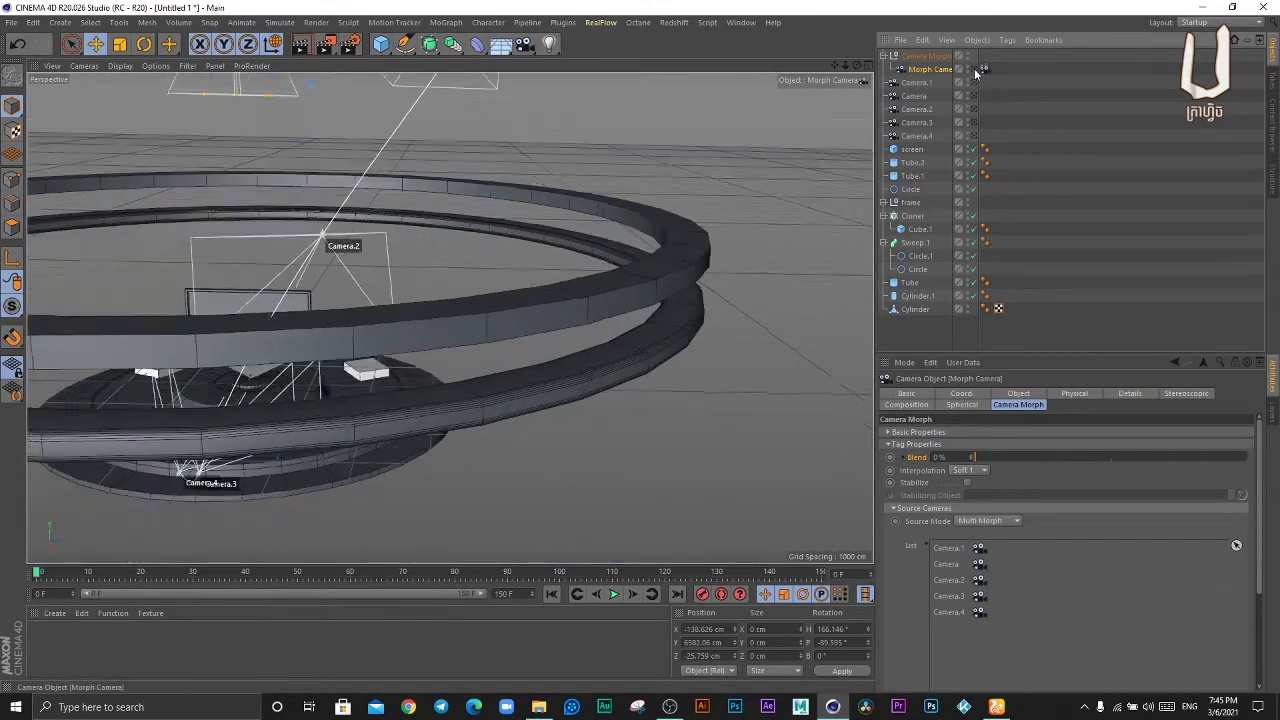
{"action": "left_click_drag", "start_coordinate": [972, 457], "coordinate": [1228, 474]}
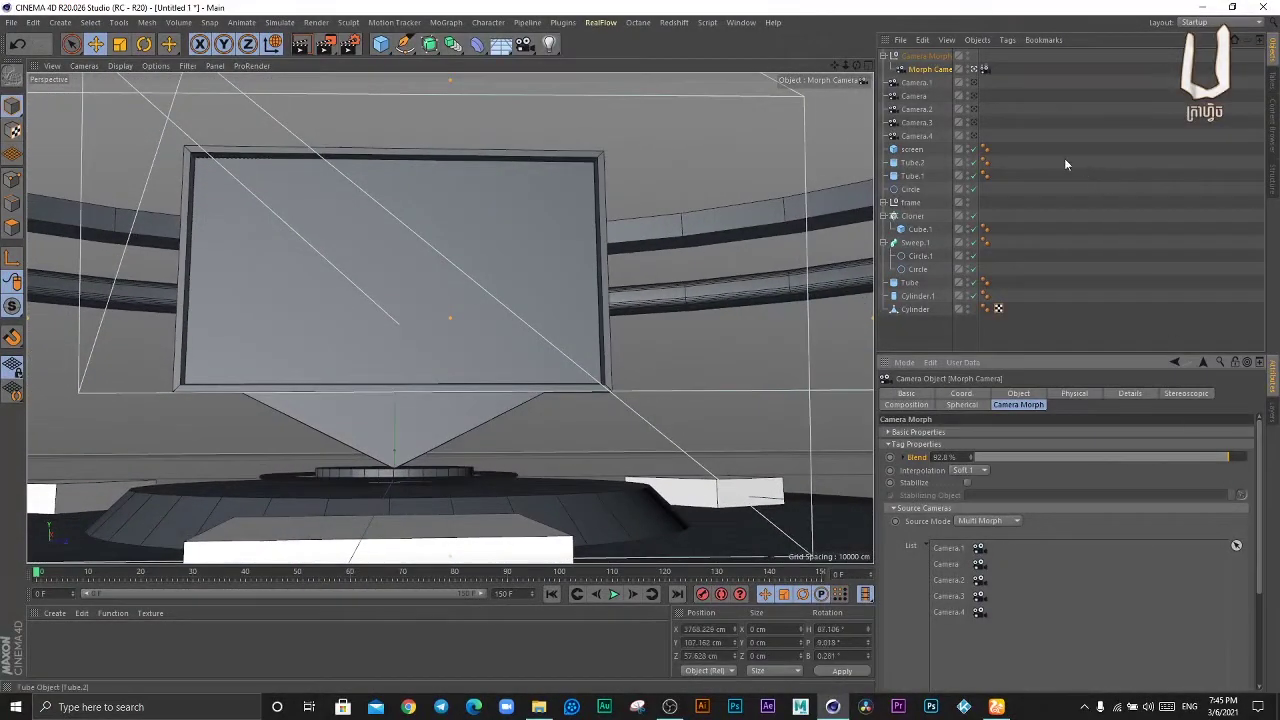
- Leave the morph view, orbit in on the cameras, and slide Camera.3 to the right along X
{"action": "left_click", "coordinate": [982, 73]}
{"action": "scroll", "coordinate": [407, 380], "scroll_direction": "down", "scroll_amount": 5}
{"action": "scroll", "coordinate": [432, 397], "scroll_direction": "down", "scroll_amount": 3}
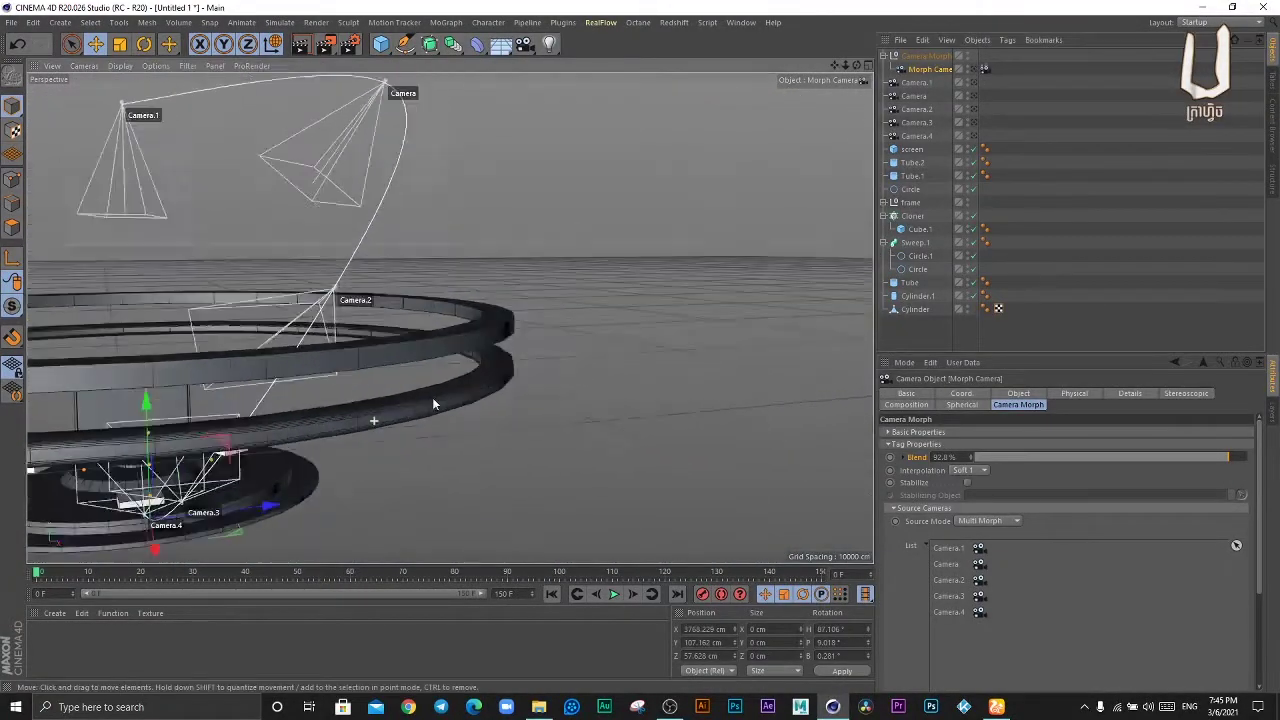
{"action": "scroll", "coordinate": [334, 433], "scroll_direction": "down", "scroll_amount": 3}
{"action": "scroll", "coordinate": [400, 450], "scroll_direction": "up", "scroll_amount": 3}
{"action": "scroll", "coordinate": [445, 460], "scroll_direction": "up", "scroll_amount": 3}
{"action": "left_click_drag", "start_coordinate": [440, 442], "coordinate": [550, 409], "text": "alt"}
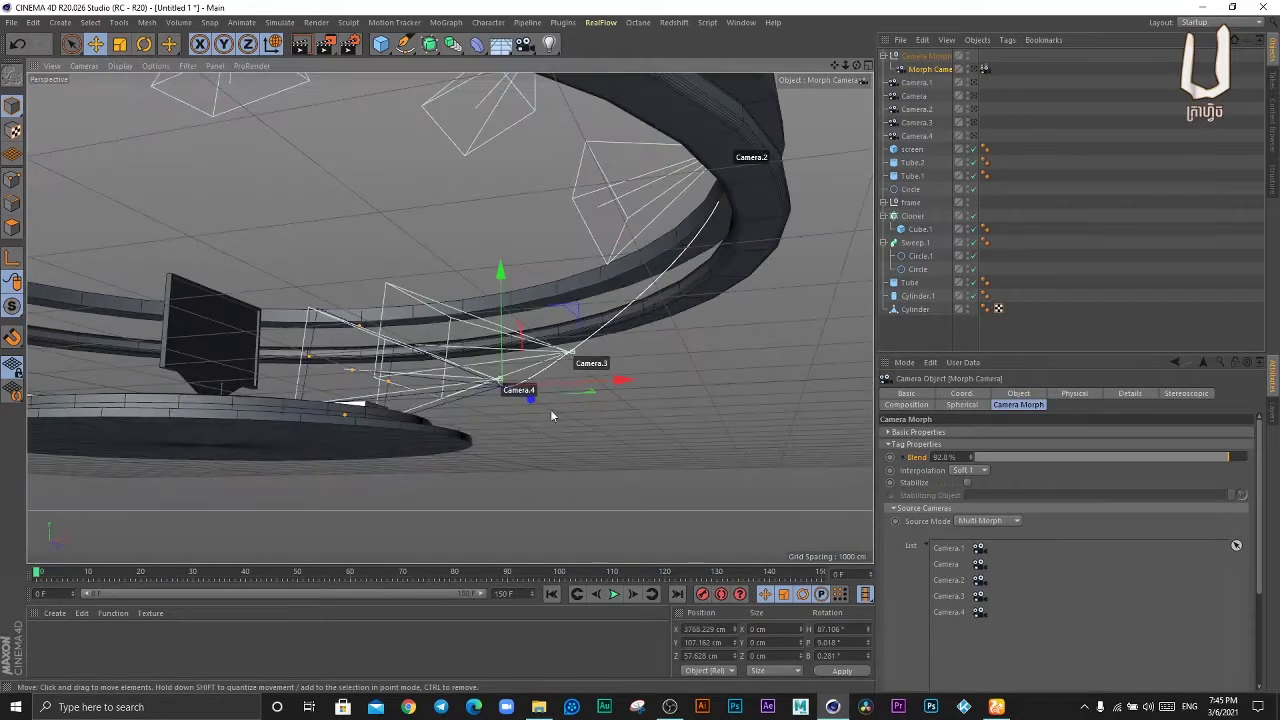
{"action": "scroll", "coordinate": [570, 440], "scroll_direction": "up", "scroll_amount": 2}
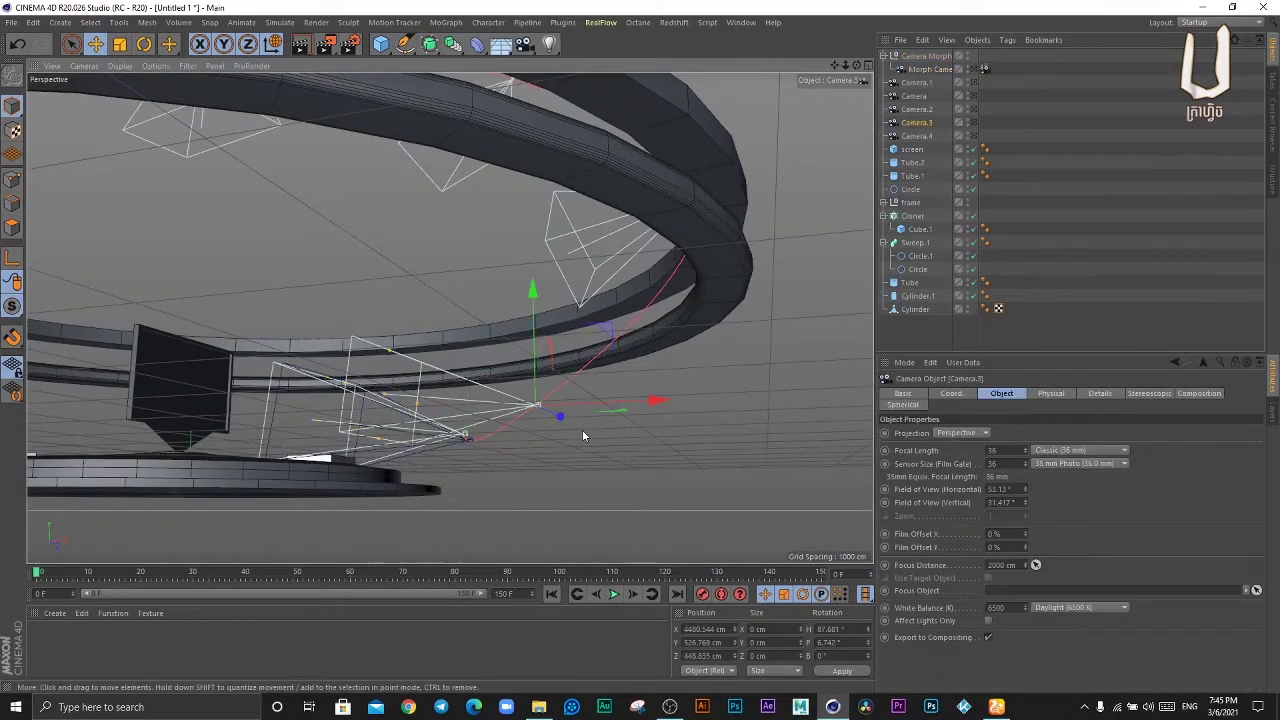
{"action": "left_click", "coordinate": [582, 429]}
{"action": "left_click_drag", "start_coordinate": [618, 407], "coordinate": [760, 400]}
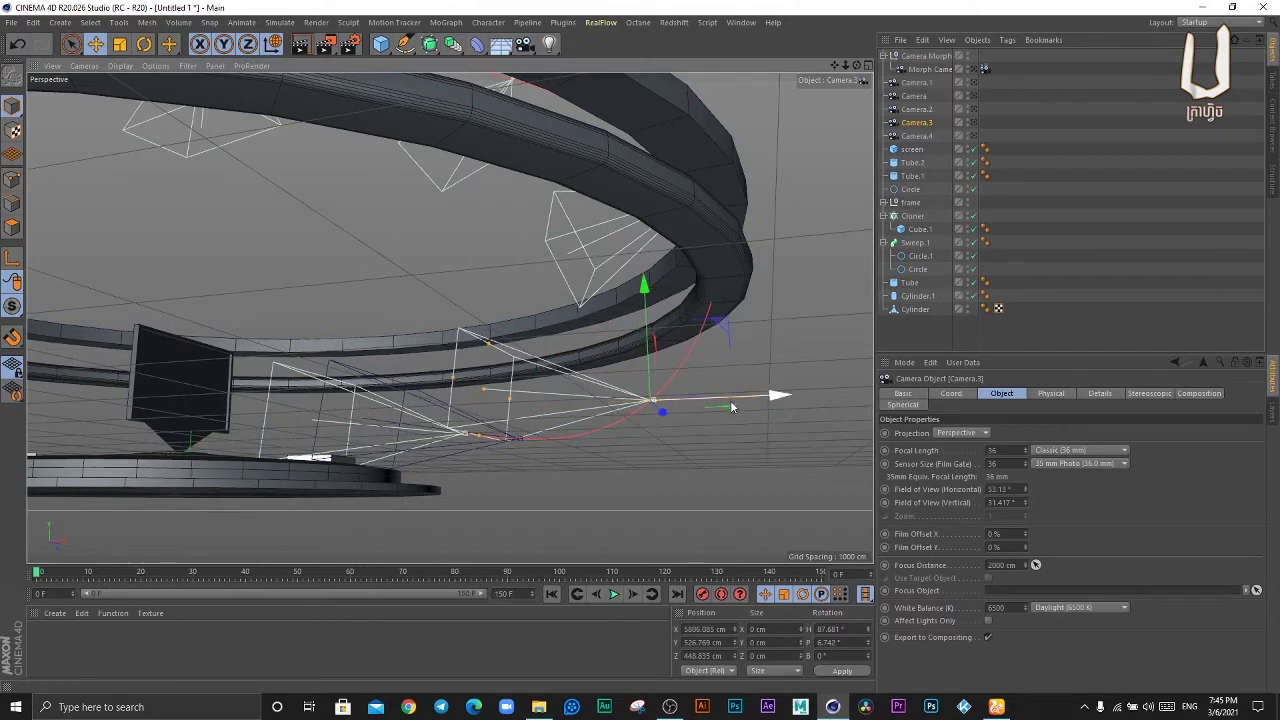
- Select Camera.2 and slide it to the left along X
{"action": "scroll", "coordinate": [806, 401], "scroll_direction": "up", "scroll_amount": 2}
{"action": "scroll", "coordinate": [806, 401], "scroll_direction": "down", "scroll_amount": 5}
{"action": "scroll", "coordinate": [778, 417], "scroll_direction": "up", "scroll_amount": 1}
{"action": "left_click", "coordinate": [681, 252]}
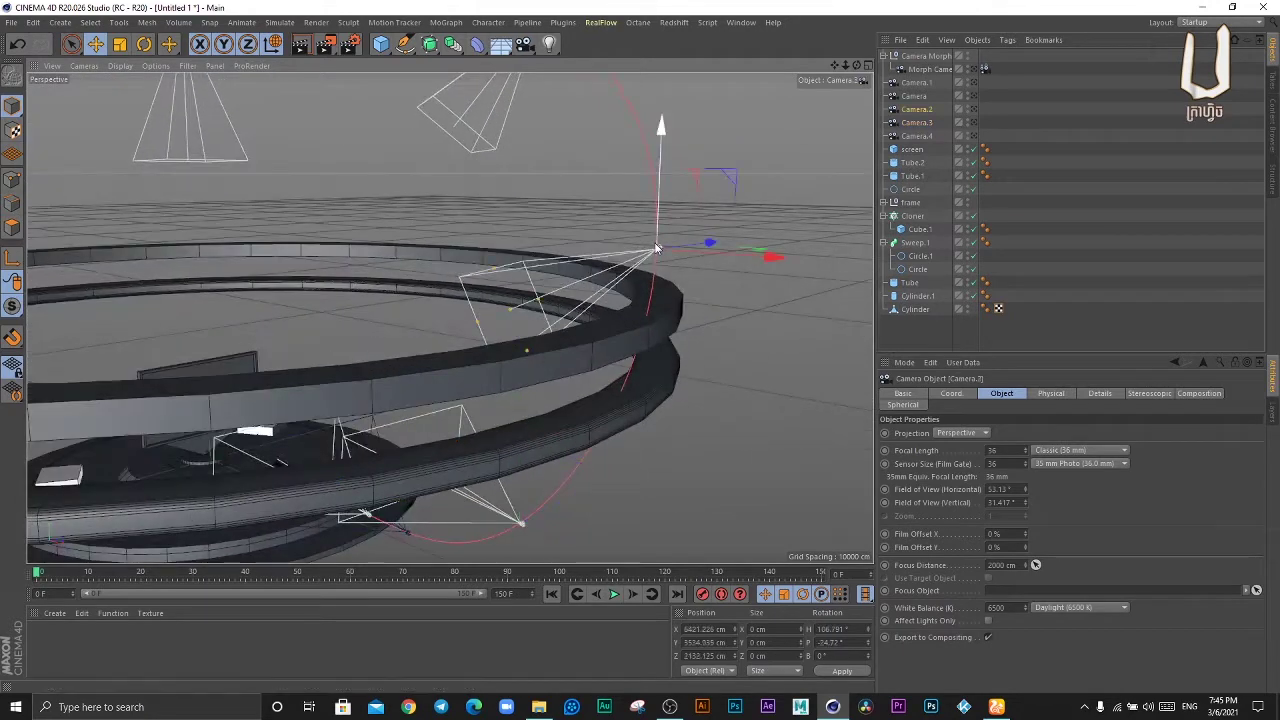
{"action": "left_click_drag", "start_coordinate": [703, 250], "coordinate": [649, 248]}
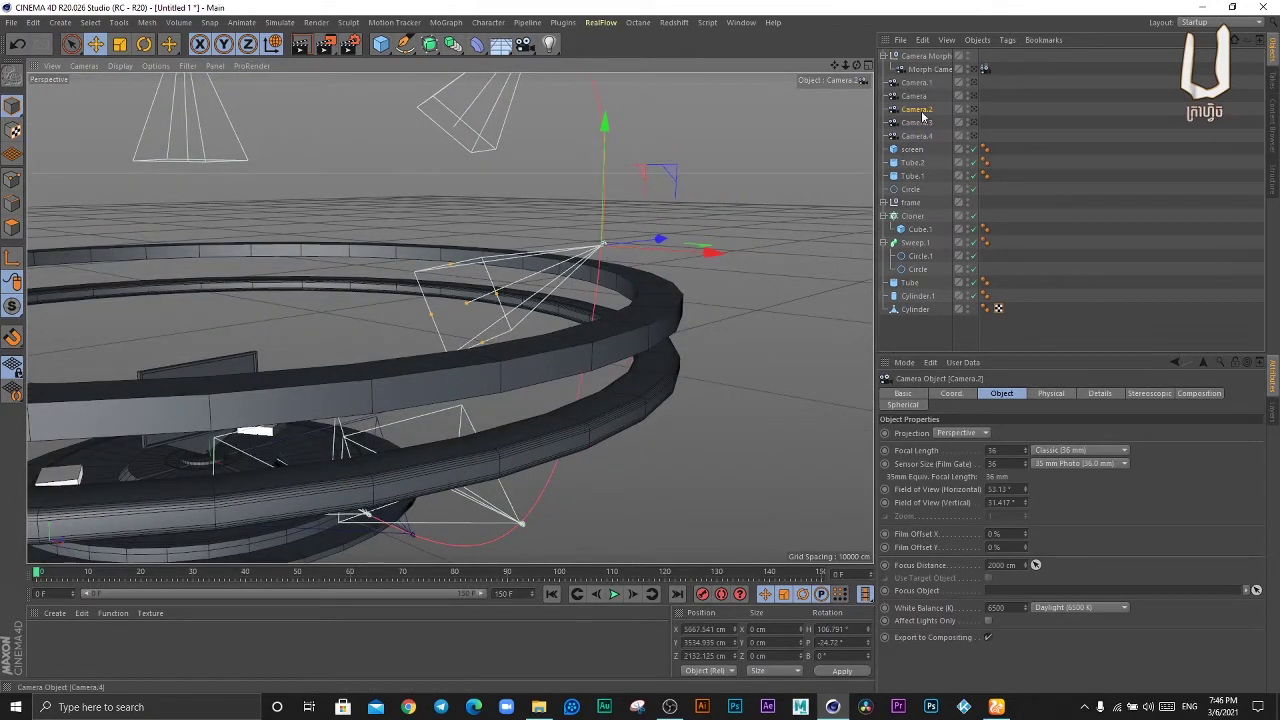
- Look through Camera.2, then bring up the Morph Camera's Camera Morph properties
{"action": "left_click", "coordinate": [985, 70]}
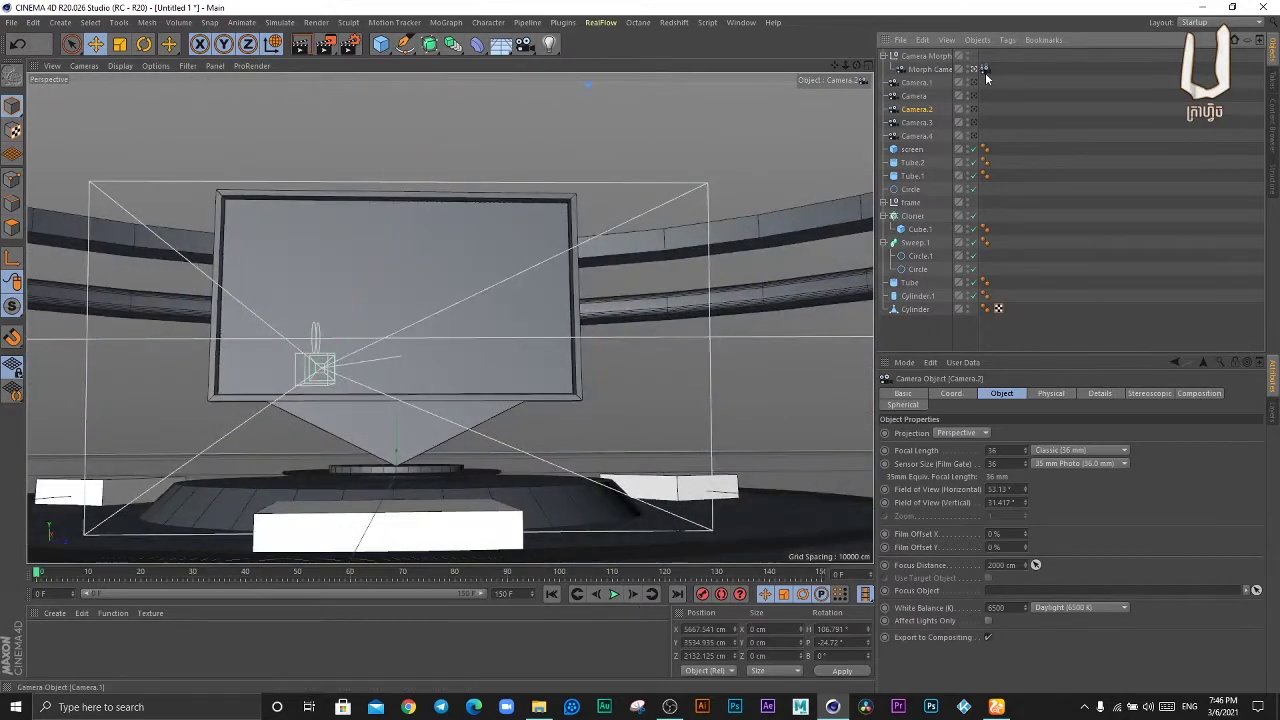
{"action": "left_click", "coordinate": [1049, 394]}
{"action": "left_click", "coordinate": [1002, 394]}
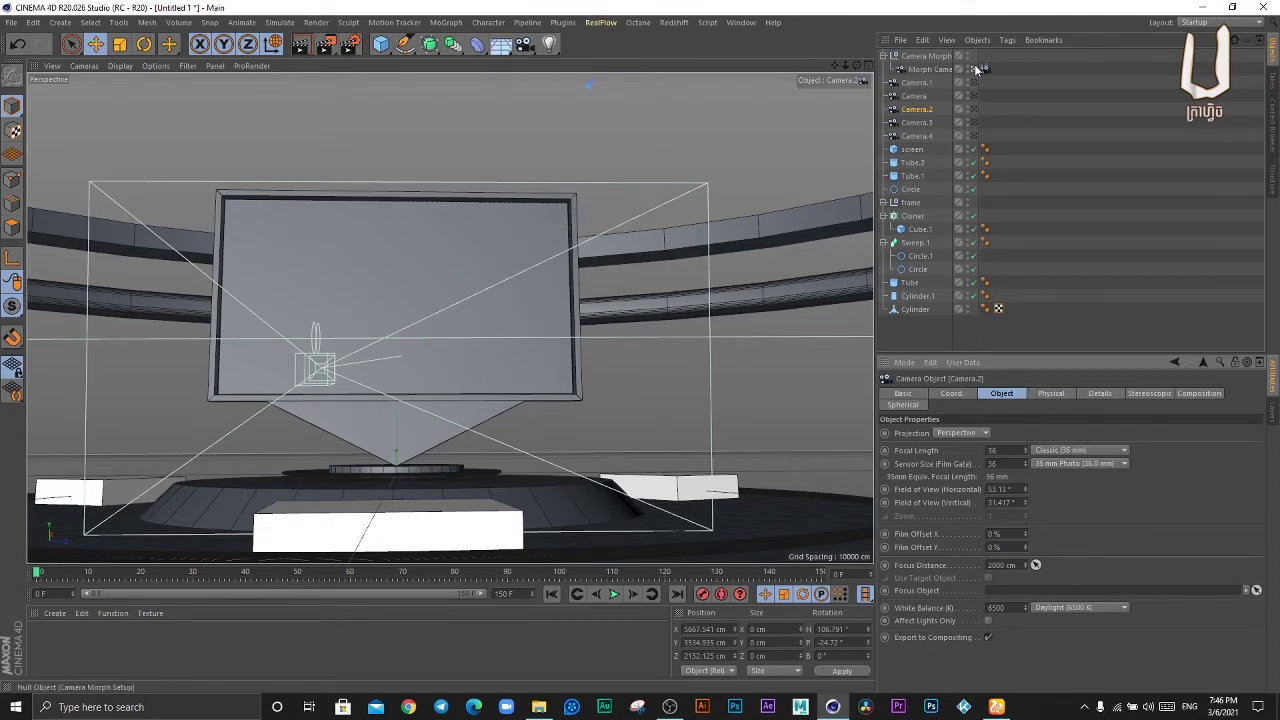
{"action": "left_click", "coordinate": [934, 70]}
{"action": "left_click", "coordinate": [1020, 405]}
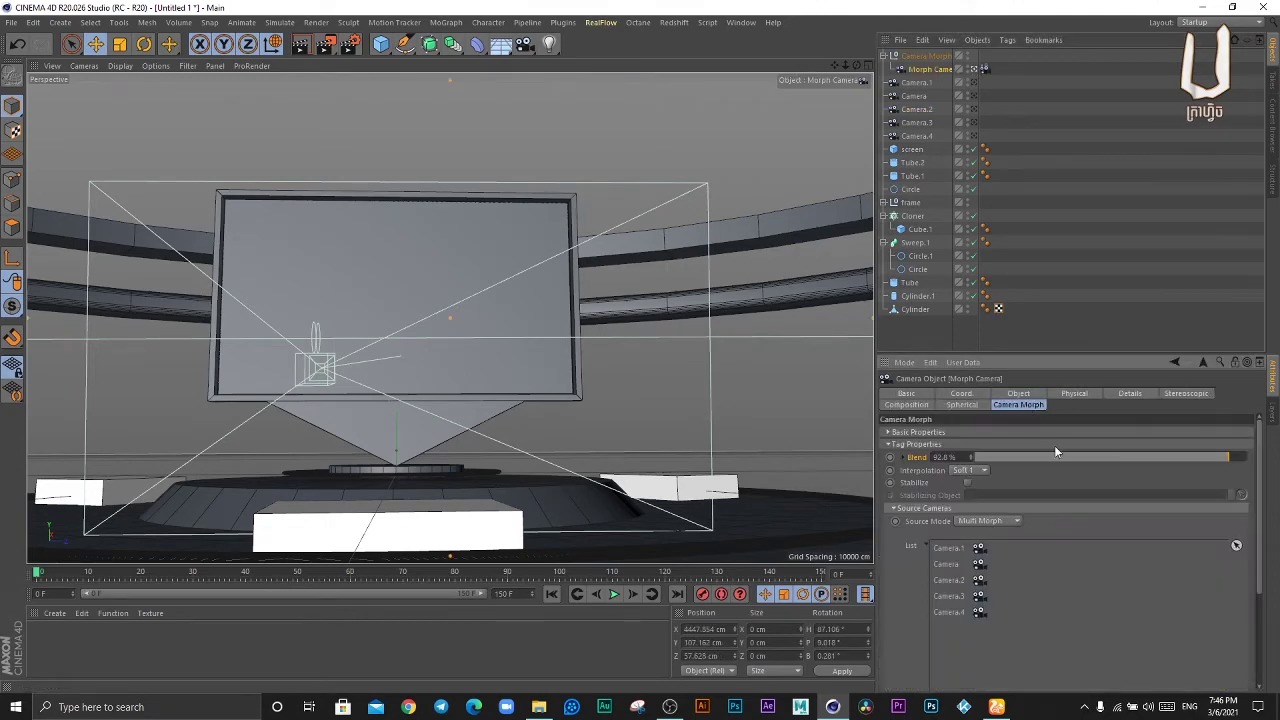
- Adjust Blend at the timeline start, record a Blend keyframe at frame 40, then drop Blend to 0%
{"action": "mouse_move", "coordinate": [1056, 451]}
{"action": "left_mouse_down"}
{"action": "mouse_move", "coordinate": [1259, 458]}
{"action": "mouse_move", "coordinate": [1128, 455]}
{"action": "mouse_move", "coordinate": [960, 488]}
{"action": "mouse_move", "coordinate": [944, 510]}
{"action": "mouse_move", "coordinate": [1174, 494]}
{"action": "mouse_move", "coordinate": [1252, 517]}
{"action": "mouse_move", "coordinate": [920, 518]}
{"action": "left_mouse_up"}
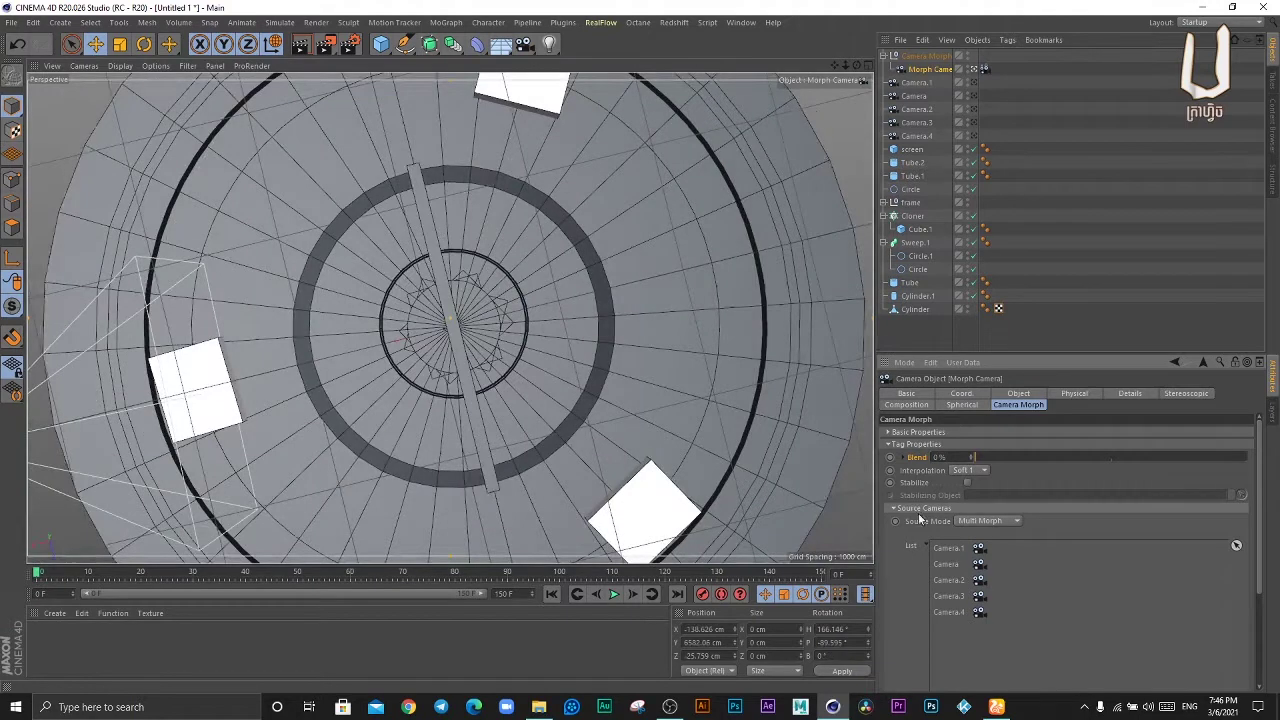
{"action": "left_click", "coordinate": [55, 573]}
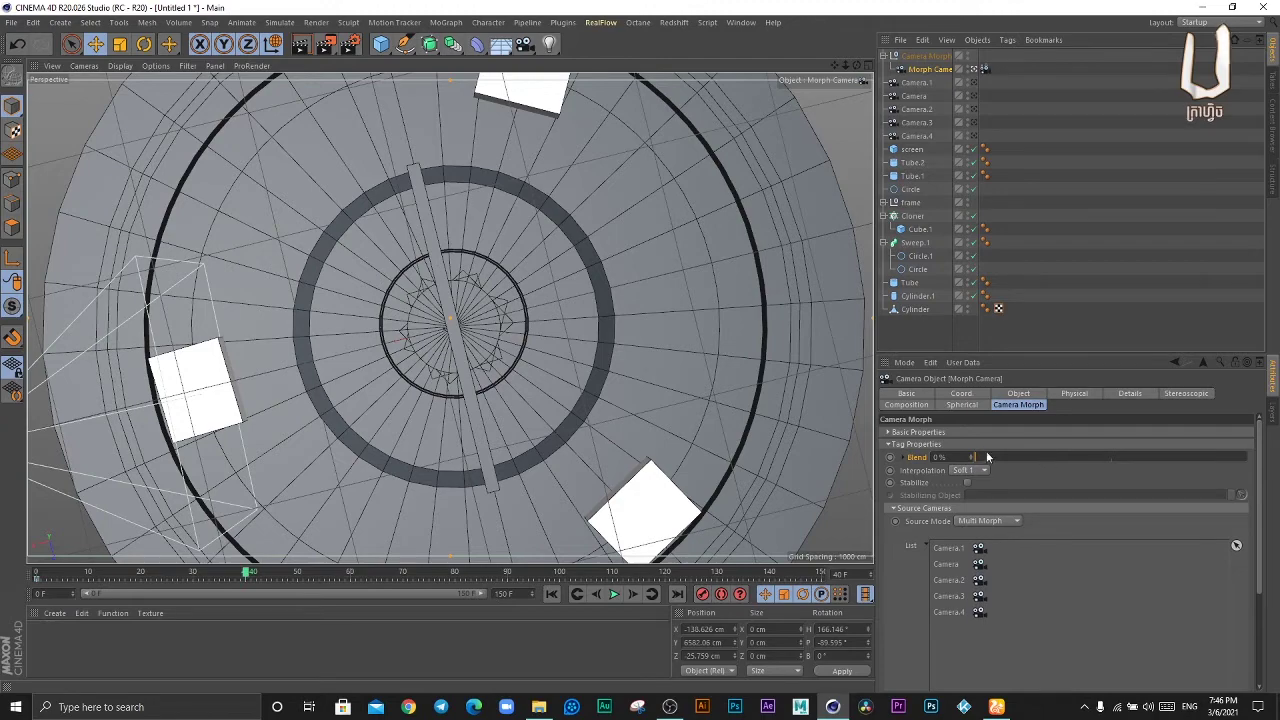
{"action": "mouse_move", "coordinate": [987, 456]}
{"action": "left_mouse_down"}
{"action": "mouse_move", "coordinate": [1030, 454]}
{"action": "mouse_move", "coordinate": [1110, 490]}
{"action": "left_mouse_up"}
{"action": "left_click", "coordinate": [704, 597]}
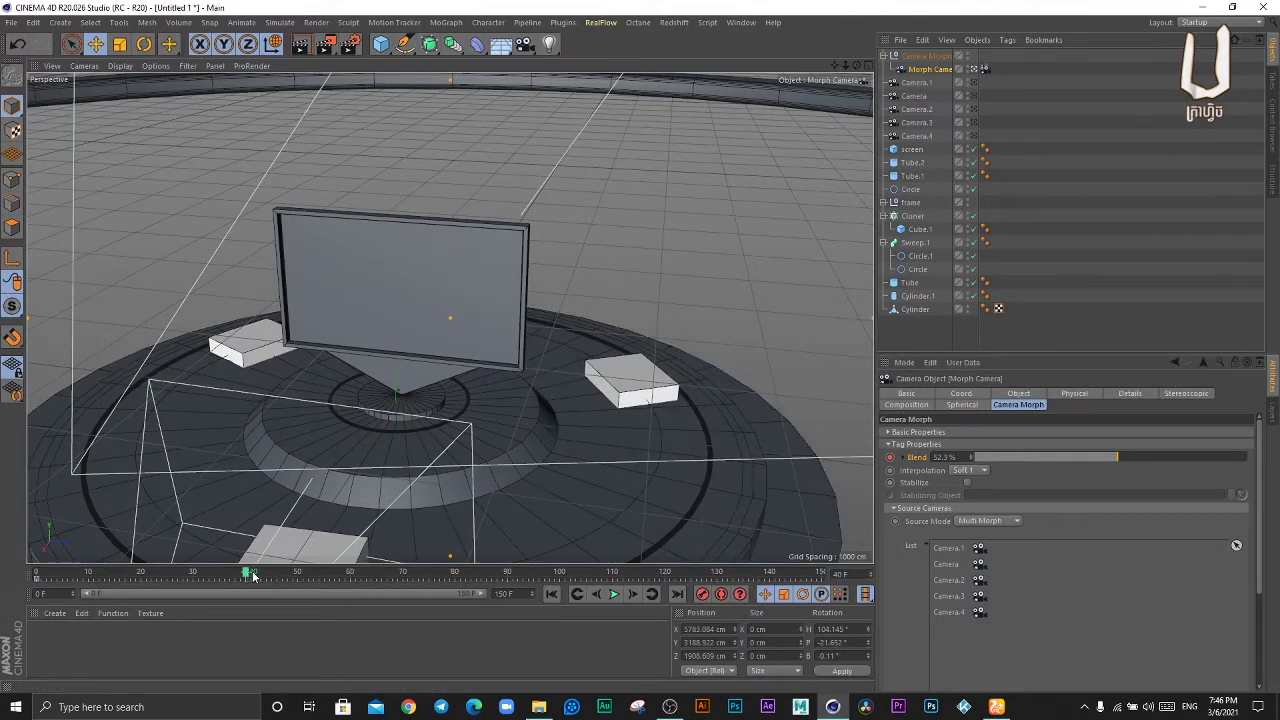
{"action": "mouse_move", "coordinate": [248, 577]}
{"action": "left_mouse_down"}
{"action": "mouse_move", "coordinate": [319, 577]}
{"action": "mouse_move", "coordinate": [227, 576]}
{"action": "left_mouse_up"}
{"action": "left_click_drag", "start_coordinate": [945, 456], "coordinate": [867, 454]}
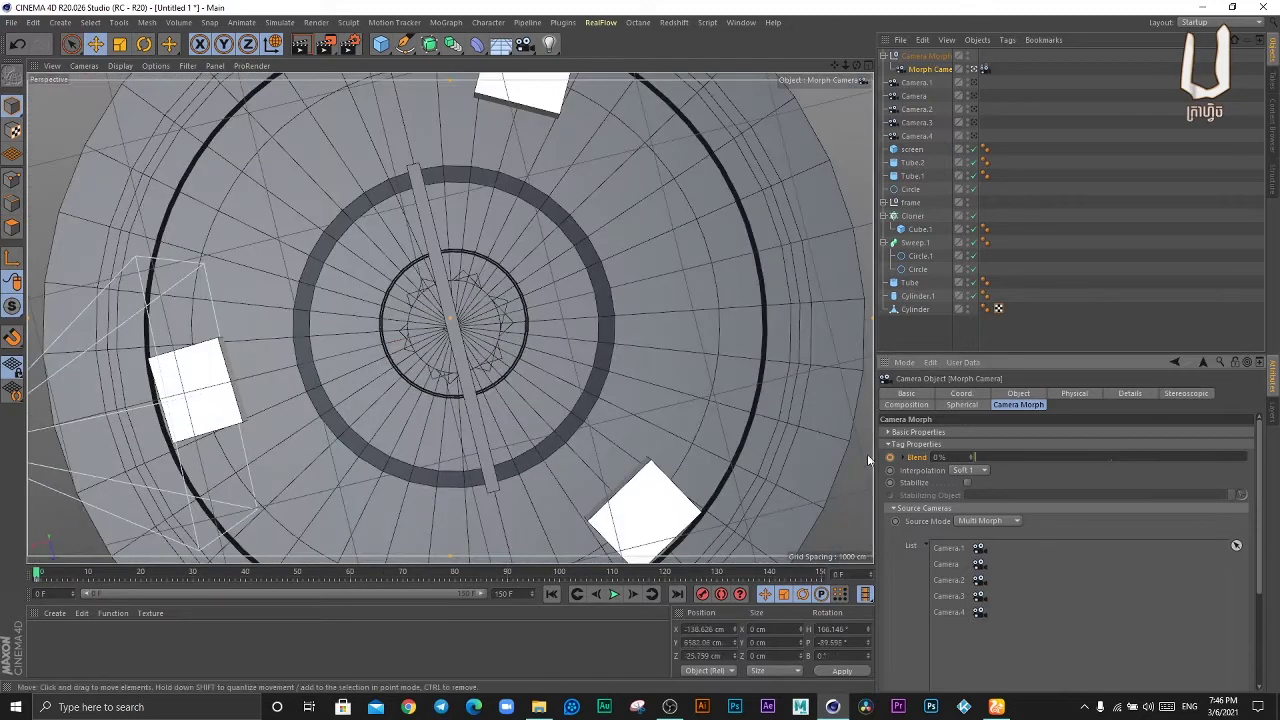
- Set Blend to about 78% at frames 50 and 80, key about 88% near frame 107
{"action": "left_click", "coordinate": [296, 576]}
{"action": "left_click_drag", "start_coordinate": [1119, 458], "coordinate": [1193, 457]}
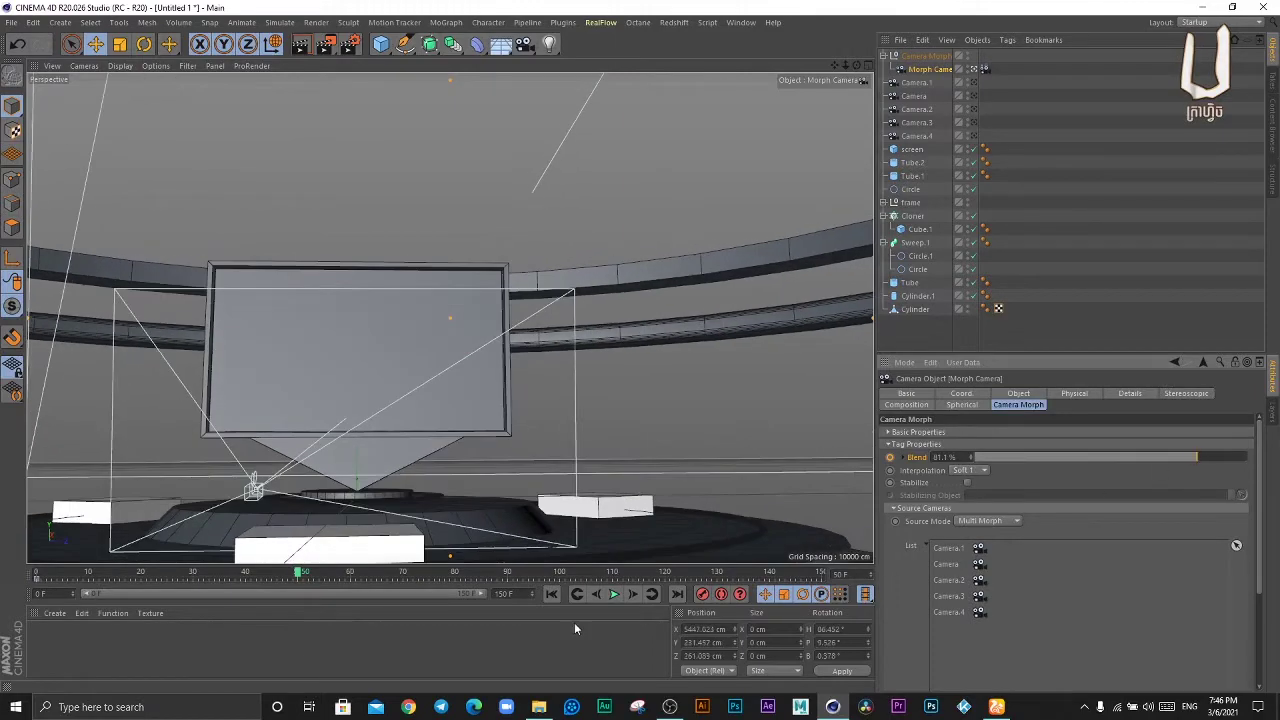
{"action": "left_click", "coordinate": [457, 576]}
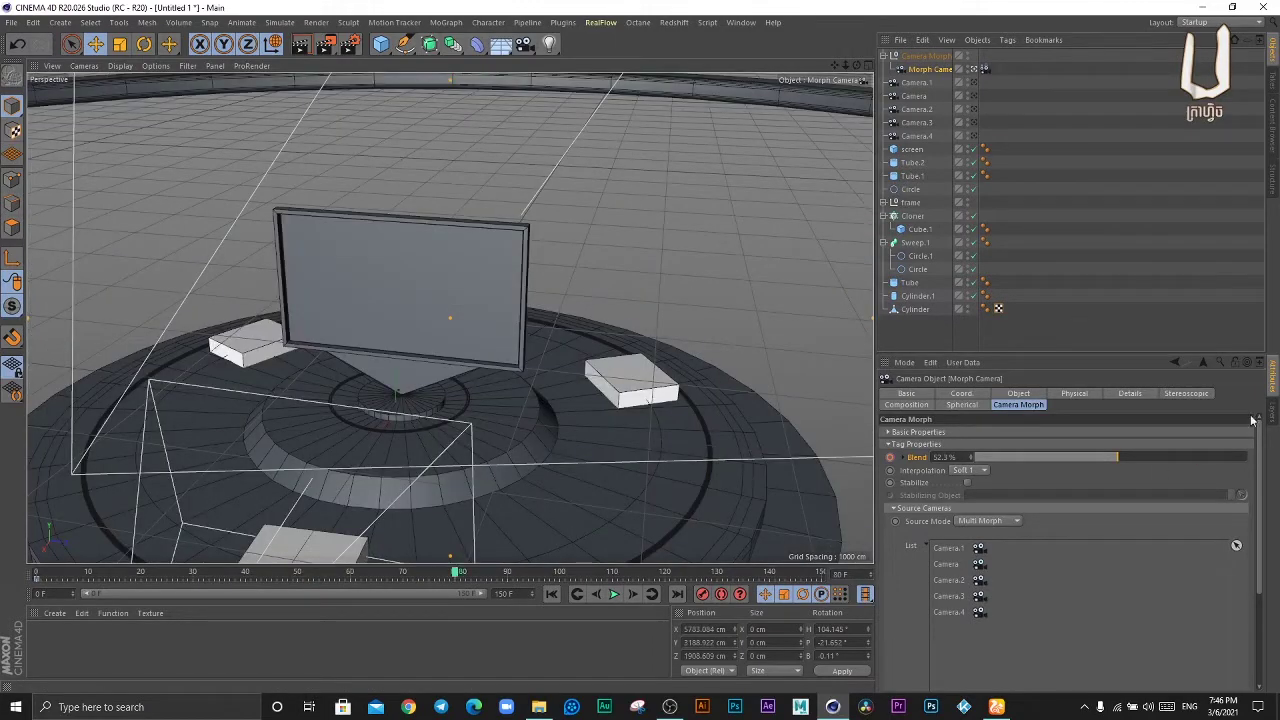
{"action": "left_click_drag", "start_coordinate": [1111, 457], "coordinate": [1189, 463]}
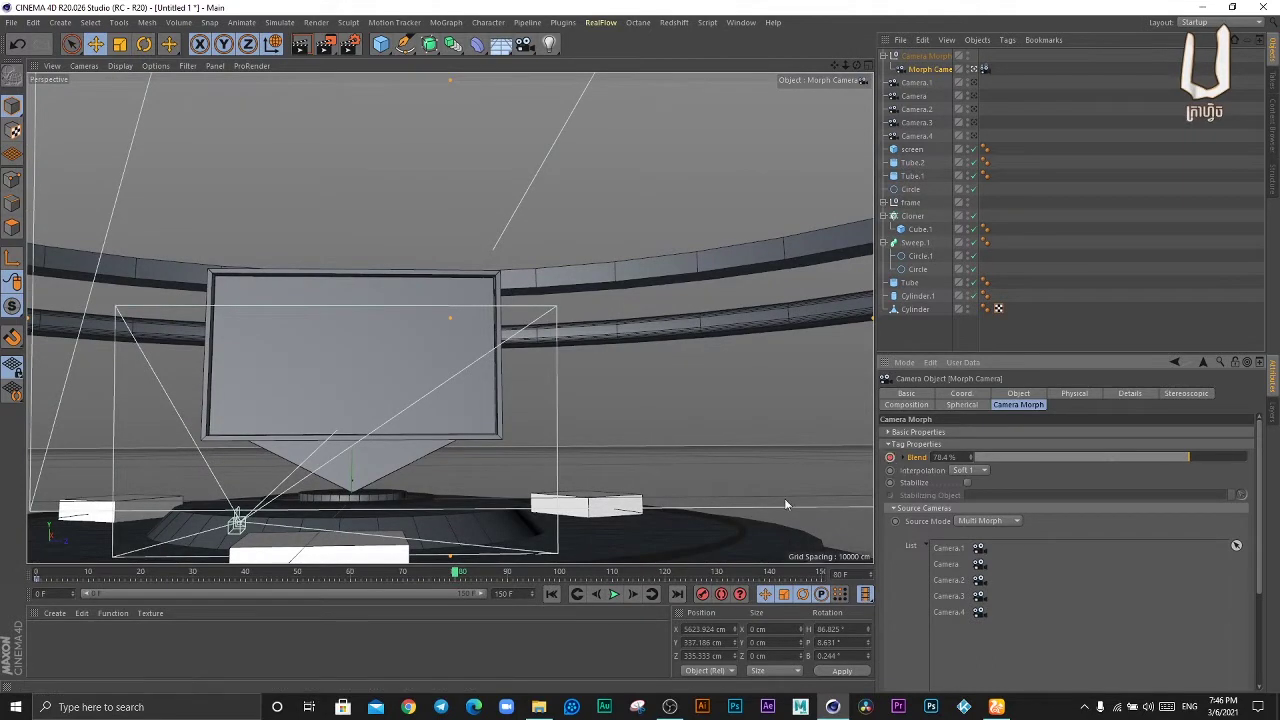
{"action": "left_click", "coordinate": [462, 574]}
{"action": "left_click_drag", "start_coordinate": [609, 575], "coordinate": [593, 577]}
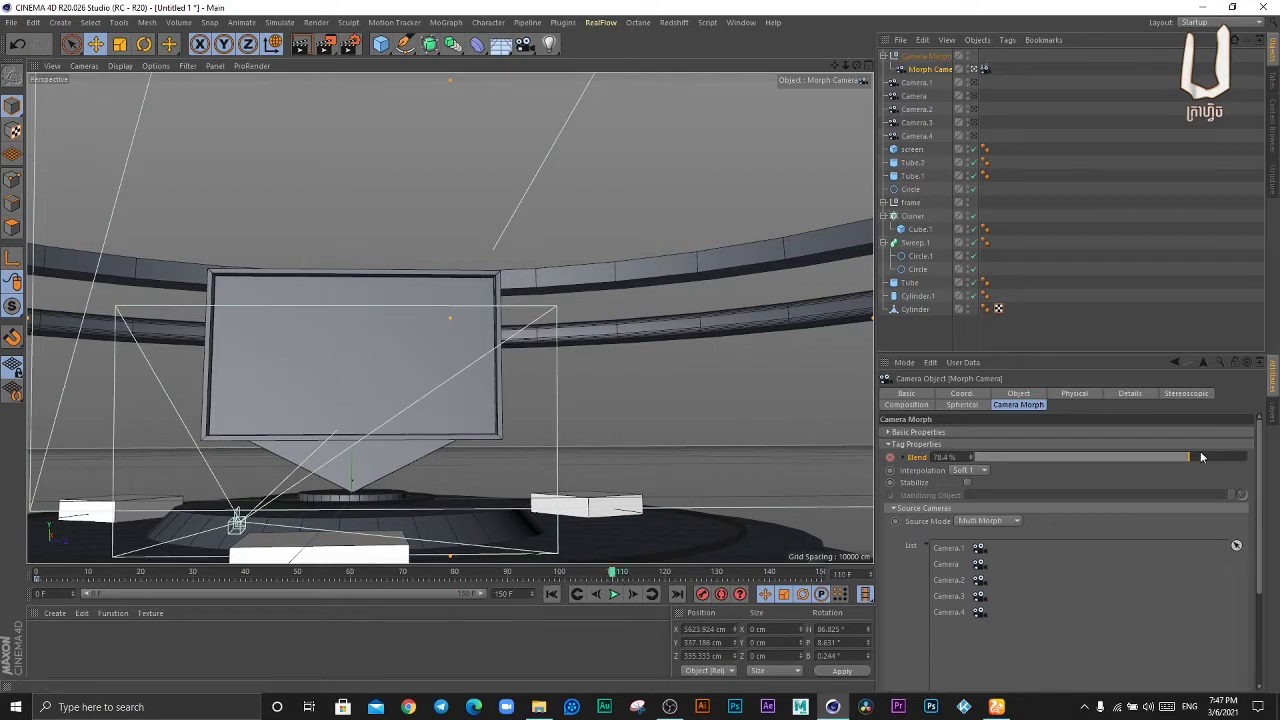
{"action": "left_click_drag", "start_coordinate": [1200, 457], "coordinate": [1268, 470]}
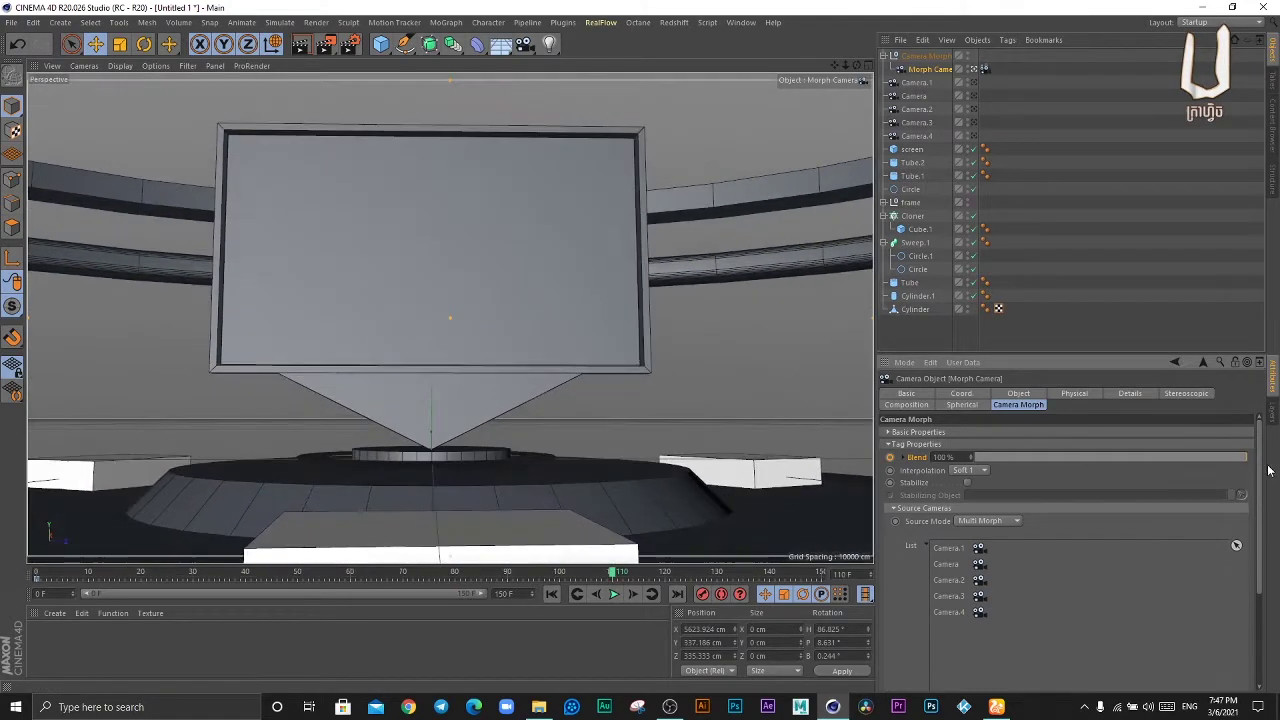
{"action": "left_click", "coordinate": [890, 458]}
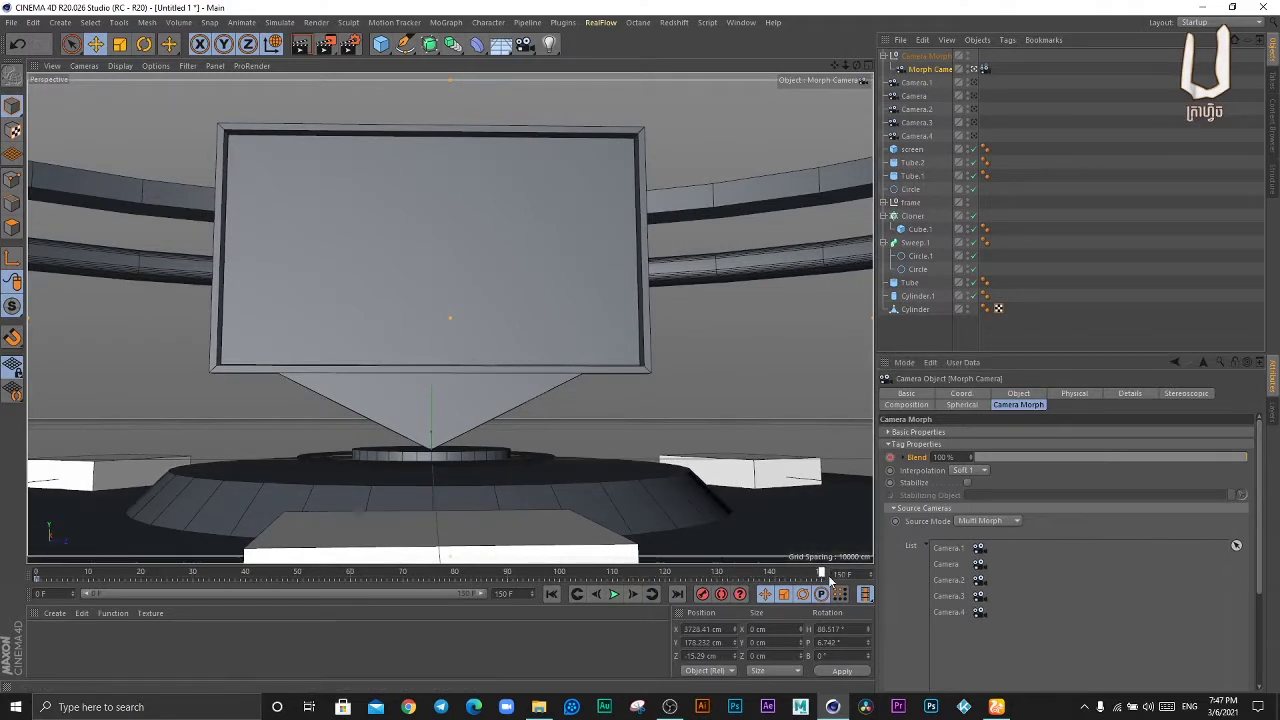
{"action": "left_click_drag", "start_coordinate": [828, 578], "coordinate": [765, 578]}
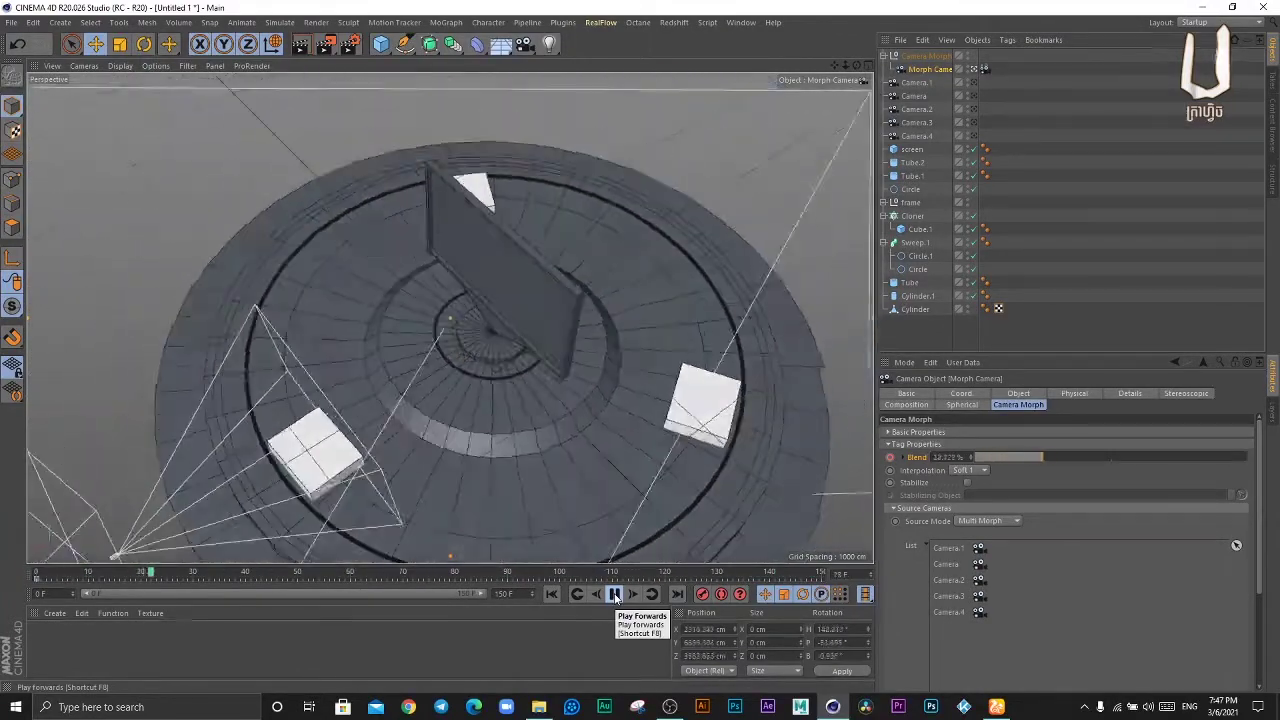
- Reset the Morph Camera's Blend to its default and preview the camera morph playback
{"action": "right_click", "coordinate": [890, 458]}
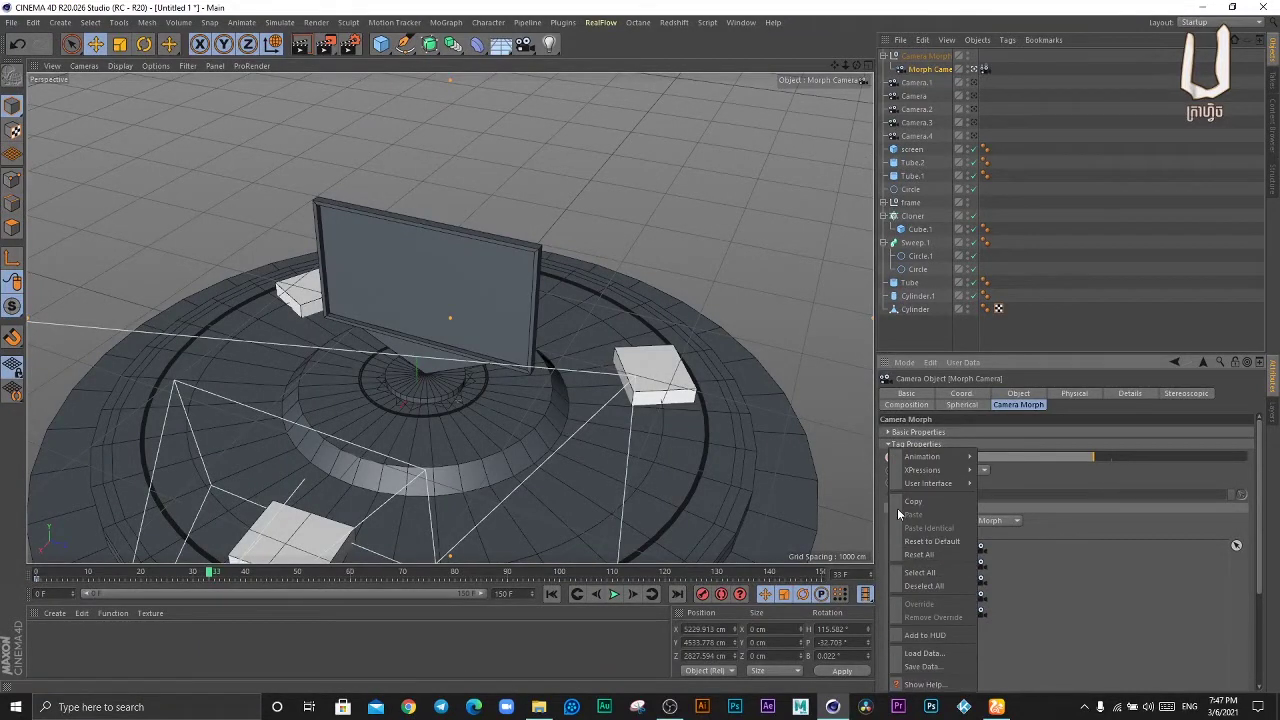
{"action": "left_click", "coordinate": [936, 554]}
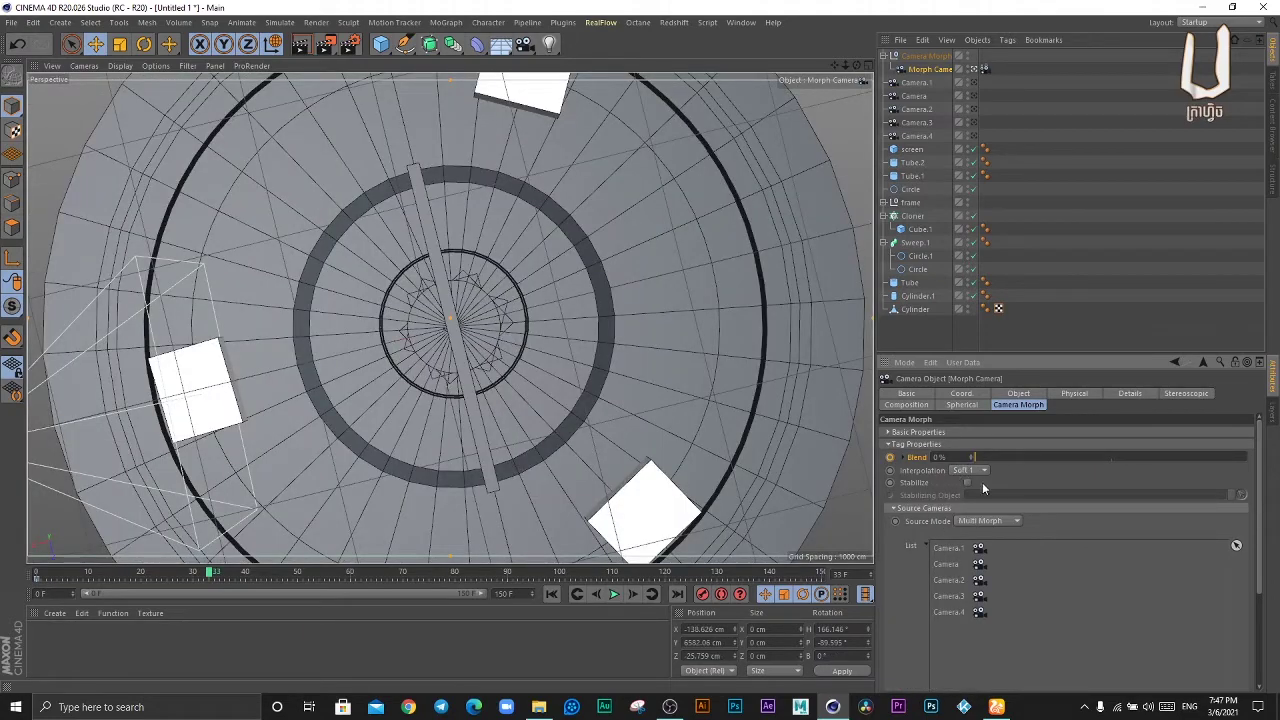
{"action": "mouse_move", "coordinate": [1000, 458]}
{"action": "left_mouse_down"}
{"action": "mouse_move", "coordinate": [1036, 459]}
{"action": "mouse_move", "coordinate": [835, 462]}
{"action": "left_mouse_up"}
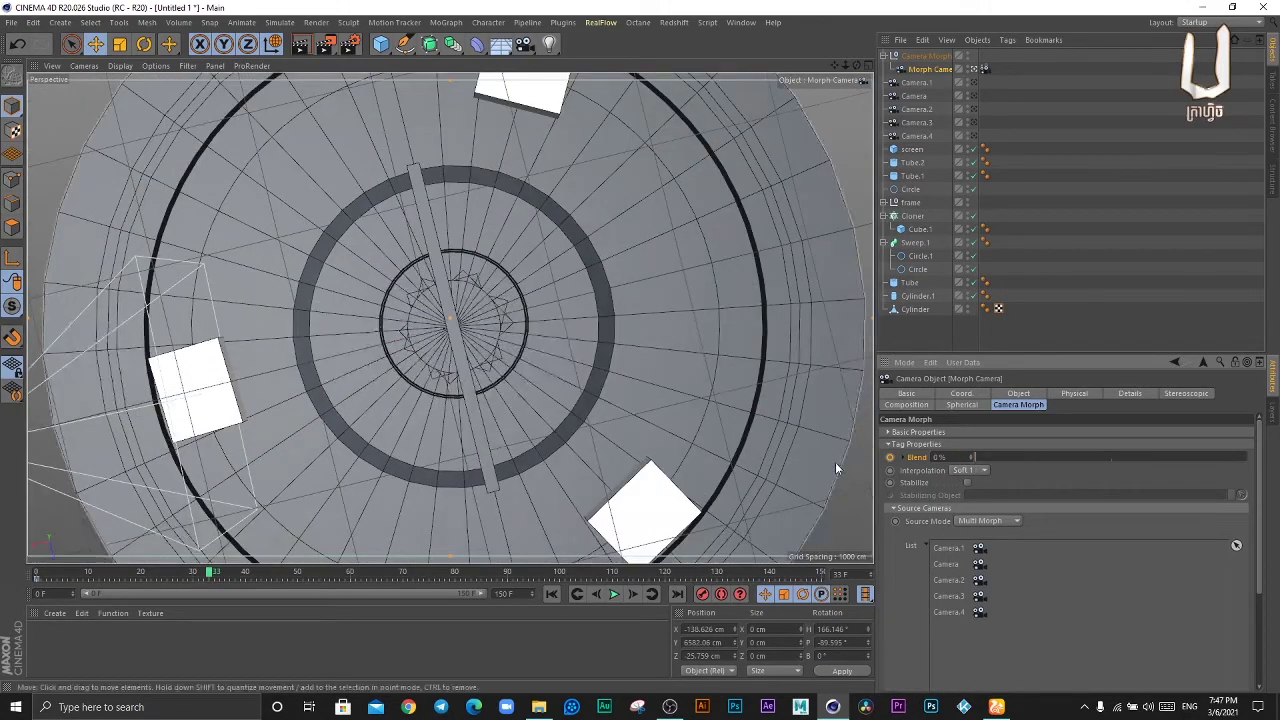
{"action": "left_click", "coordinate": [614, 594]}
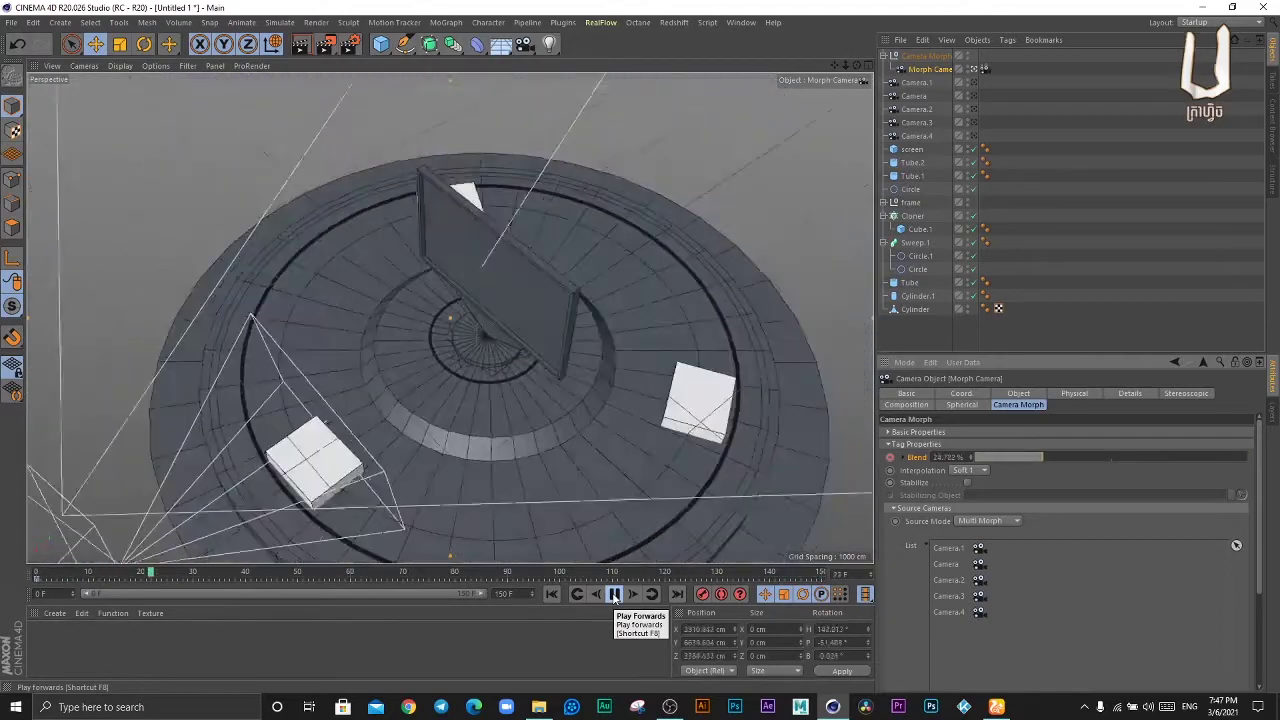
{"action": "left_click", "coordinate": [614, 594]}
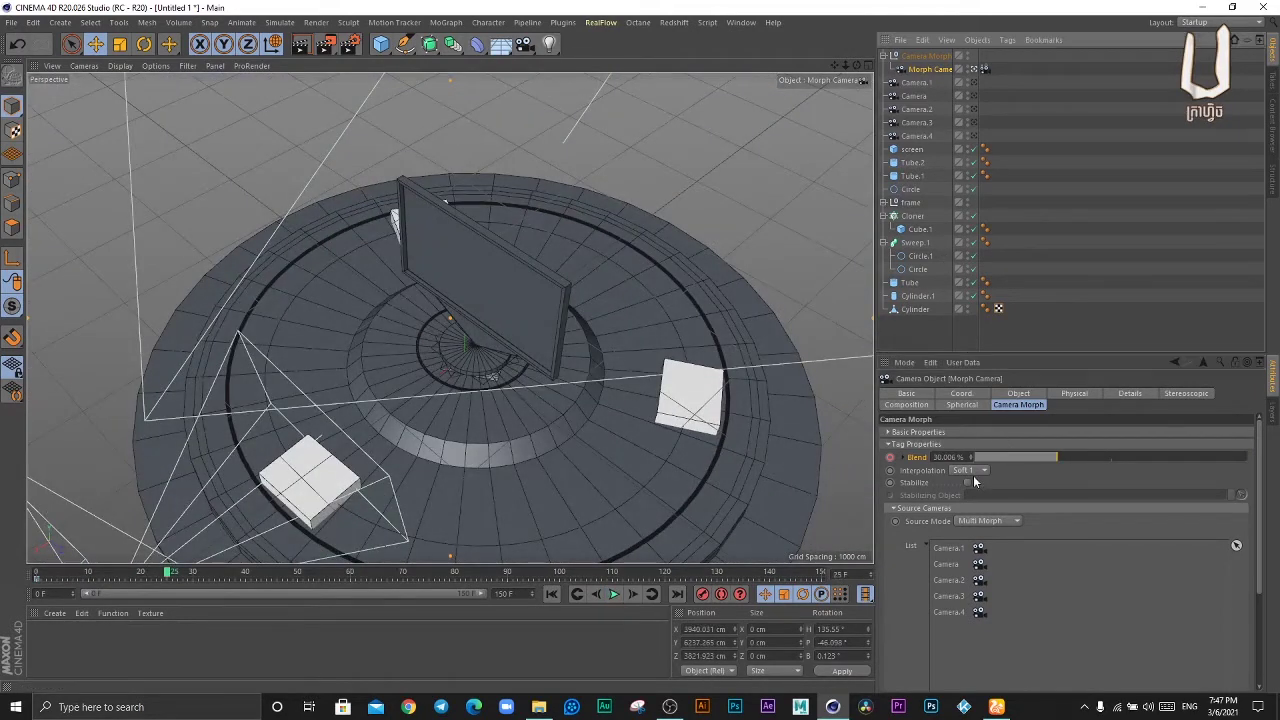
- Set Blend to 0% and record its keyframe at frame 25
{"action": "left_click_drag", "start_coordinate": [998, 457], "coordinate": [908, 467]}
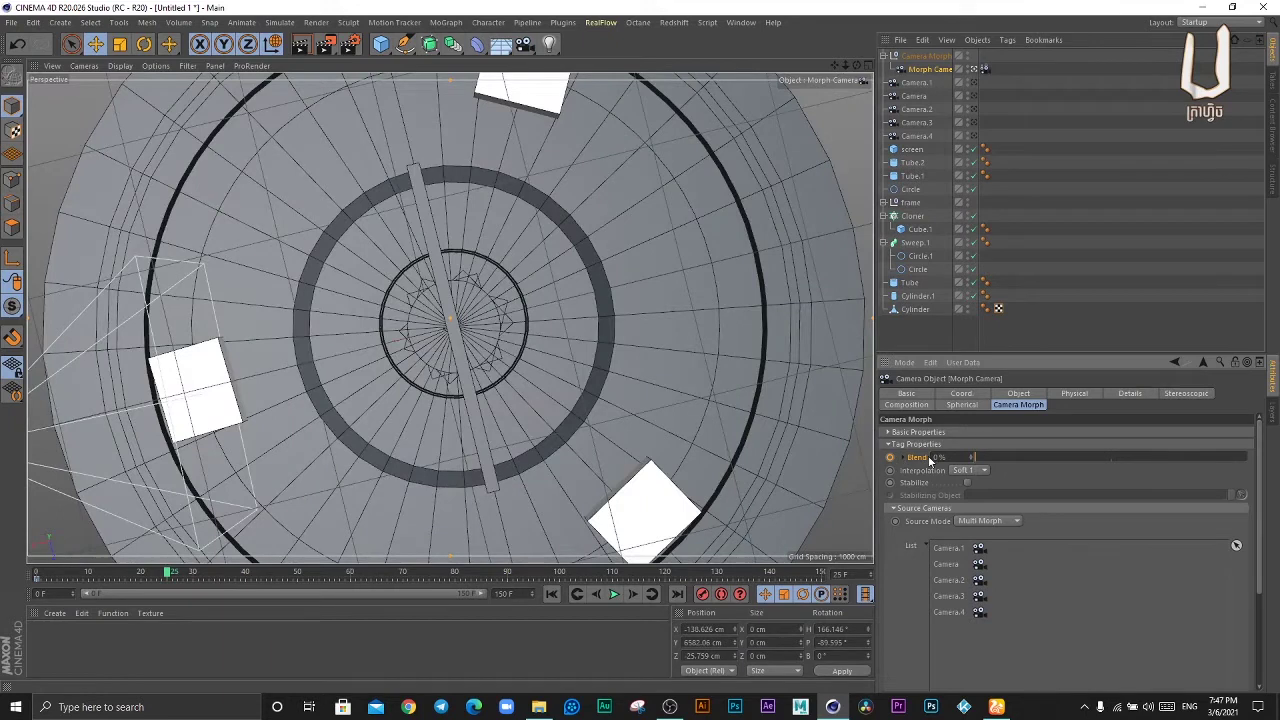
{"action": "left_click", "coordinate": [890, 457]}
{"action": "left_click", "coordinate": [898, 473]}
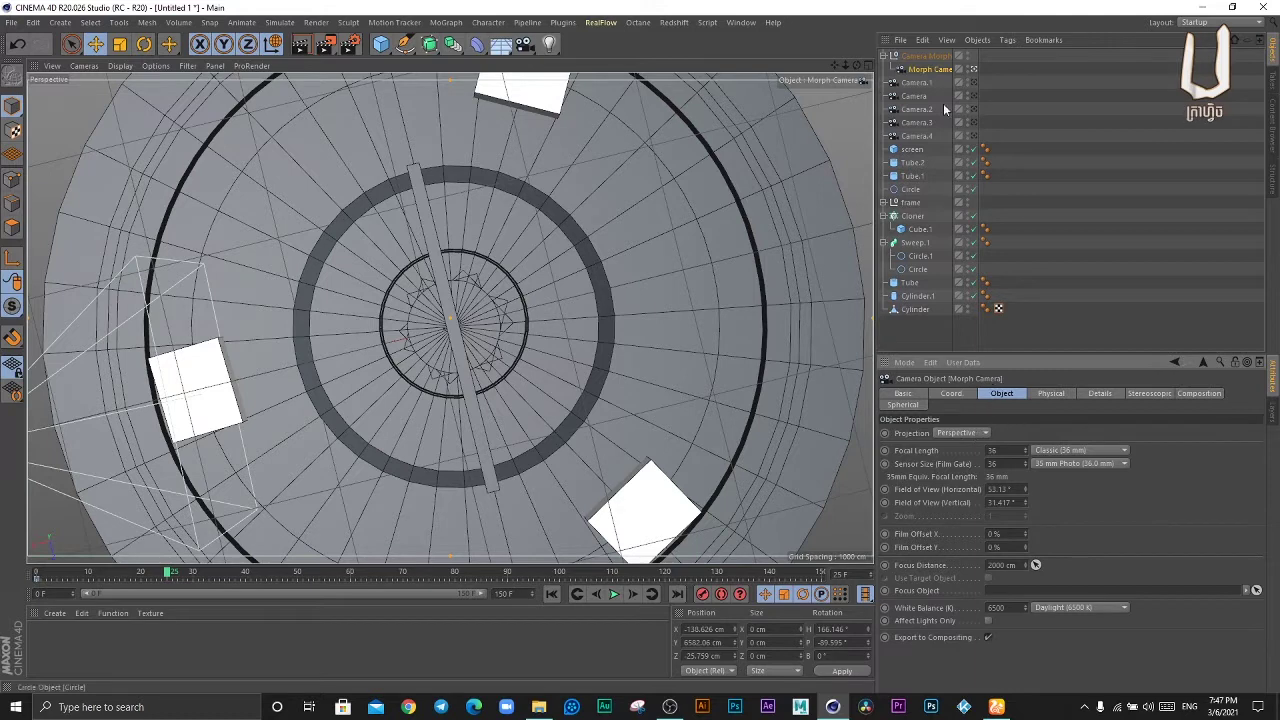
- Browse the Morph Camera's Spherical, Object, Coord., Details and Composition settings, stopping playback at frame 44
{"action": "left_click", "coordinate": [903, 405]}
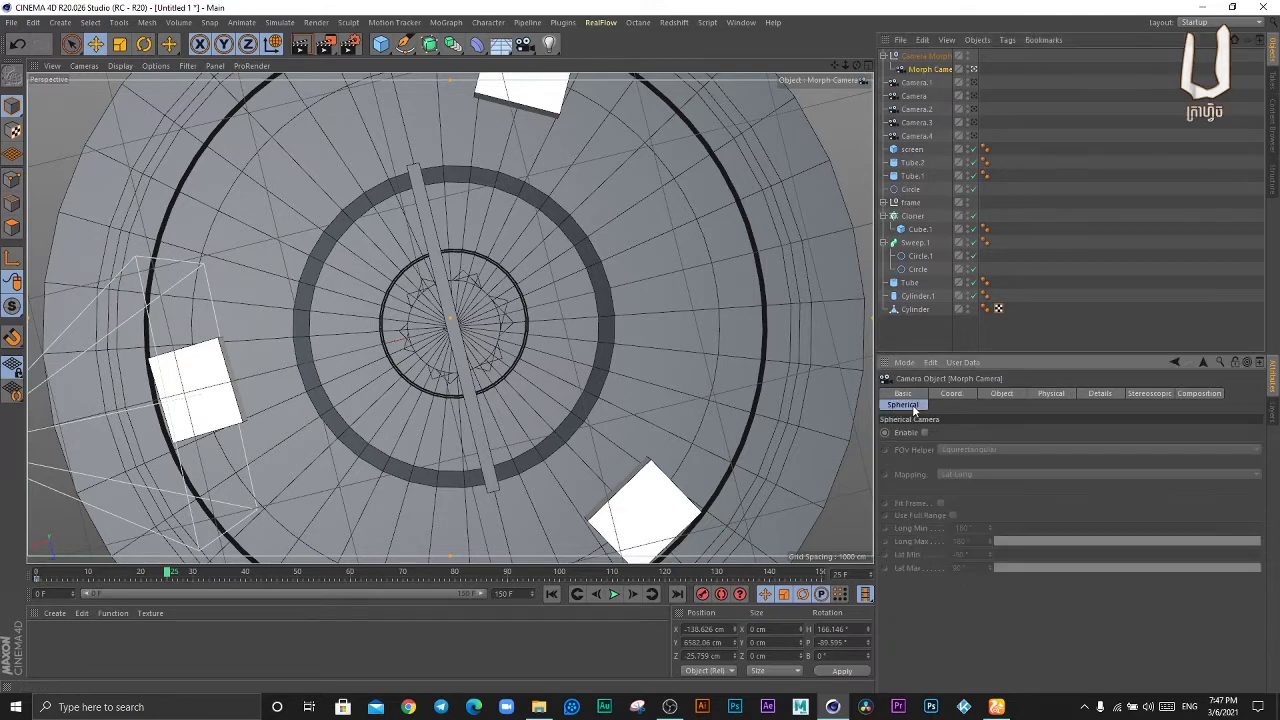
{"action": "left_click", "coordinate": [1187, 392]}
{"action": "left_click", "coordinate": [1014, 394]}
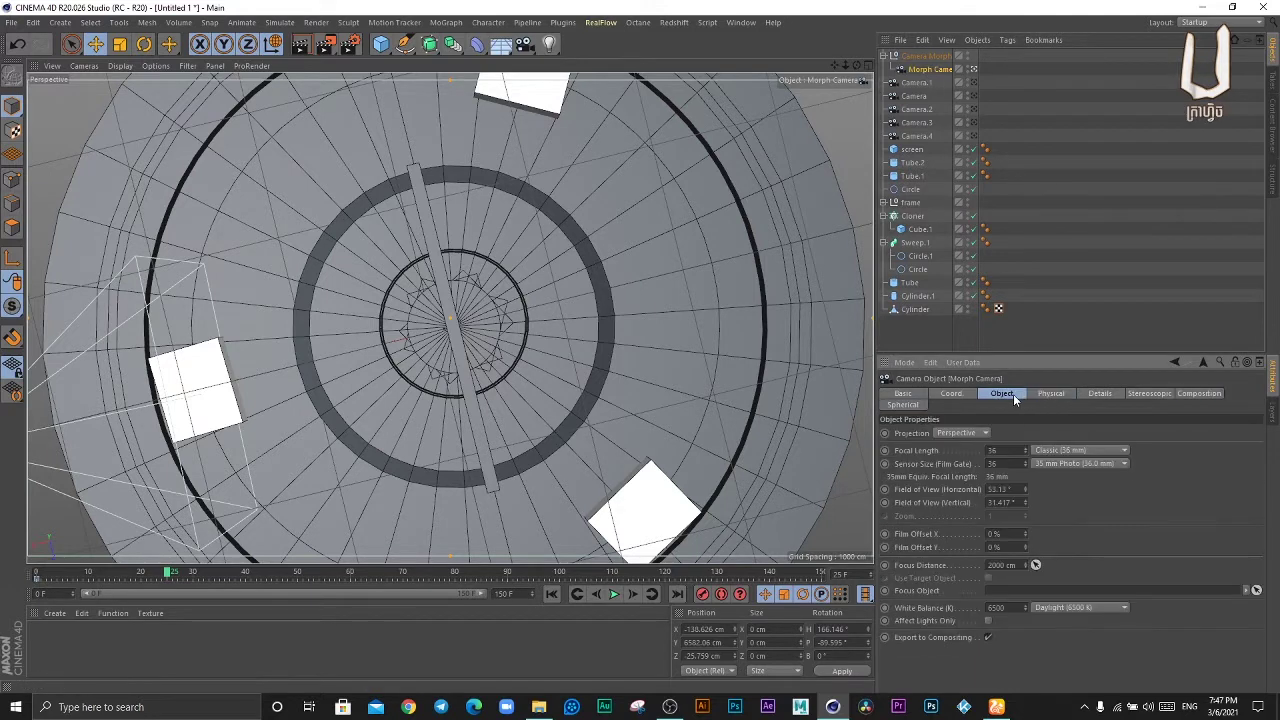
{"action": "left_click", "coordinate": [955, 393]}
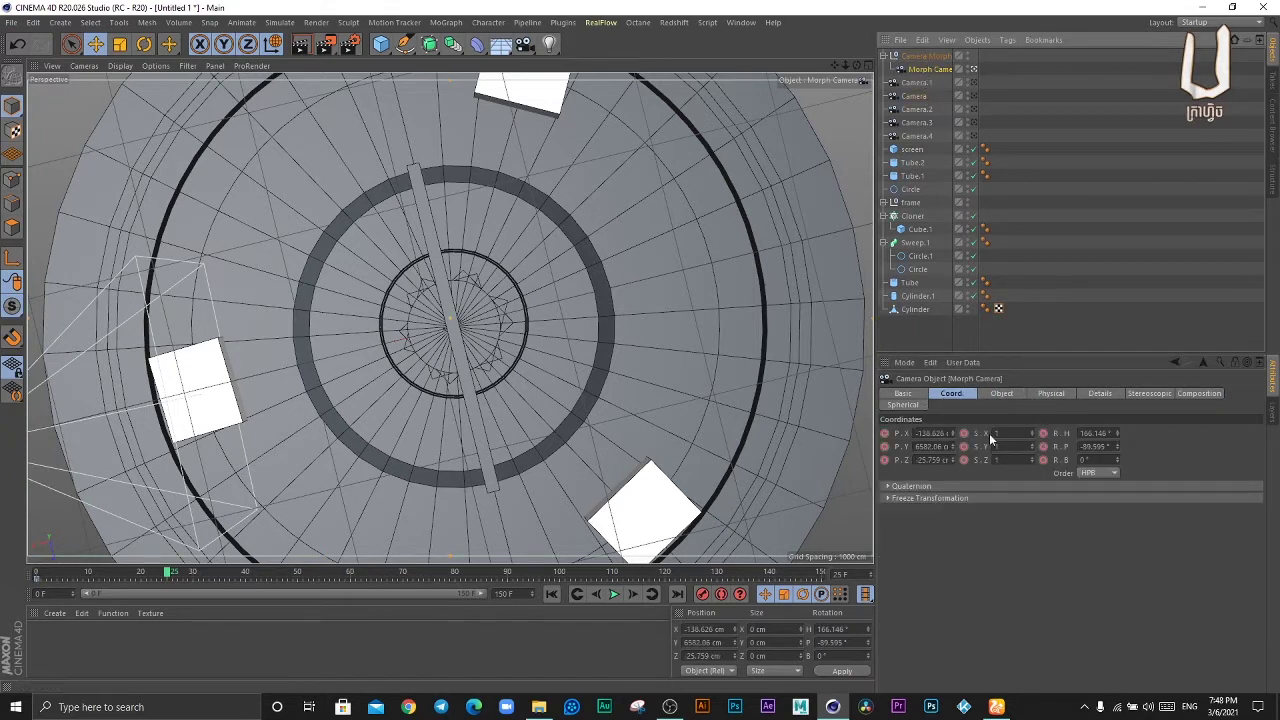
{"action": "left_click", "coordinate": [612, 594]}
{"action": "left_click", "coordinate": [1003, 394]}
{"action": "left_click", "coordinate": [1049, 393]}
{"action": "left_click", "coordinate": [1100, 393]}
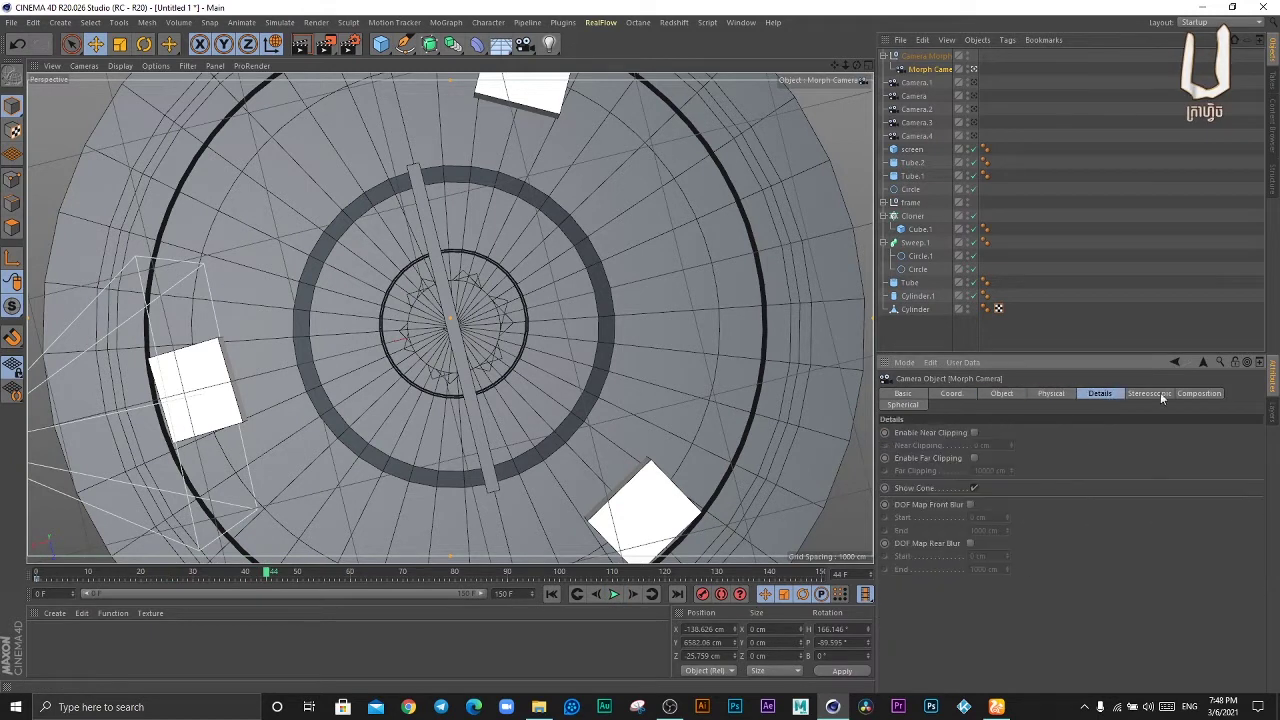
{"action": "left_click", "coordinate": [1199, 393]}
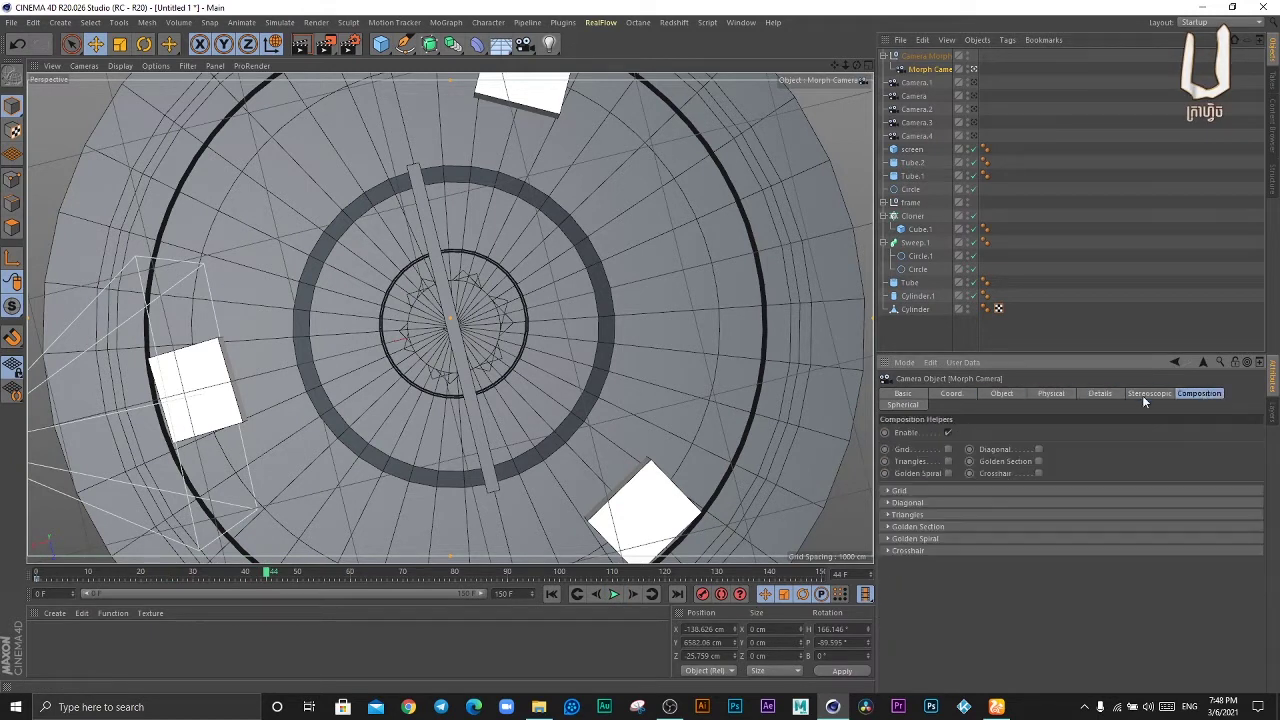
- Delete the old morph camera and its leftover Camera Morph null
{"action": "key", "text": "Delete"}
{"action": "left_click", "coordinate": [922, 58]}
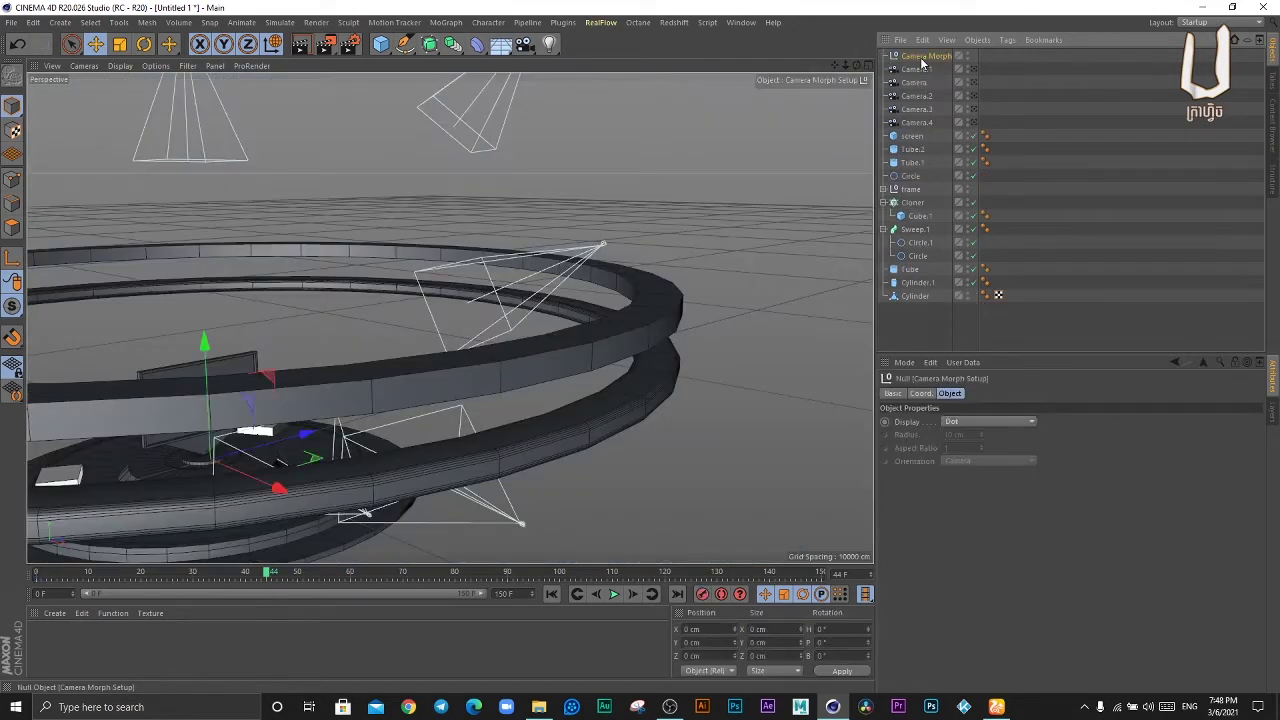
{"action": "key", "text": "Delete"}
- Create a new Camera Morph from all five selected cameras and view through it
{"action": "left_click", "coordinate": [925, 110], "text": "shift"}
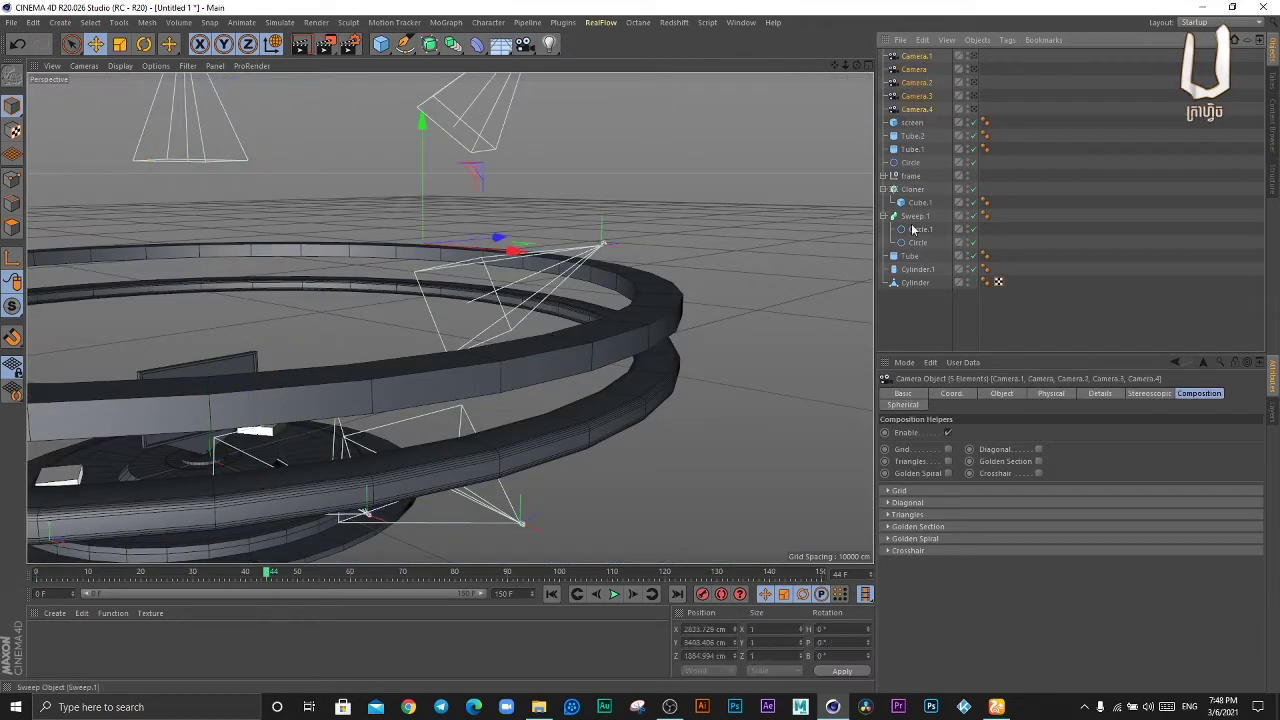
{"action": "left_click", "coordinate": [84, 66]}
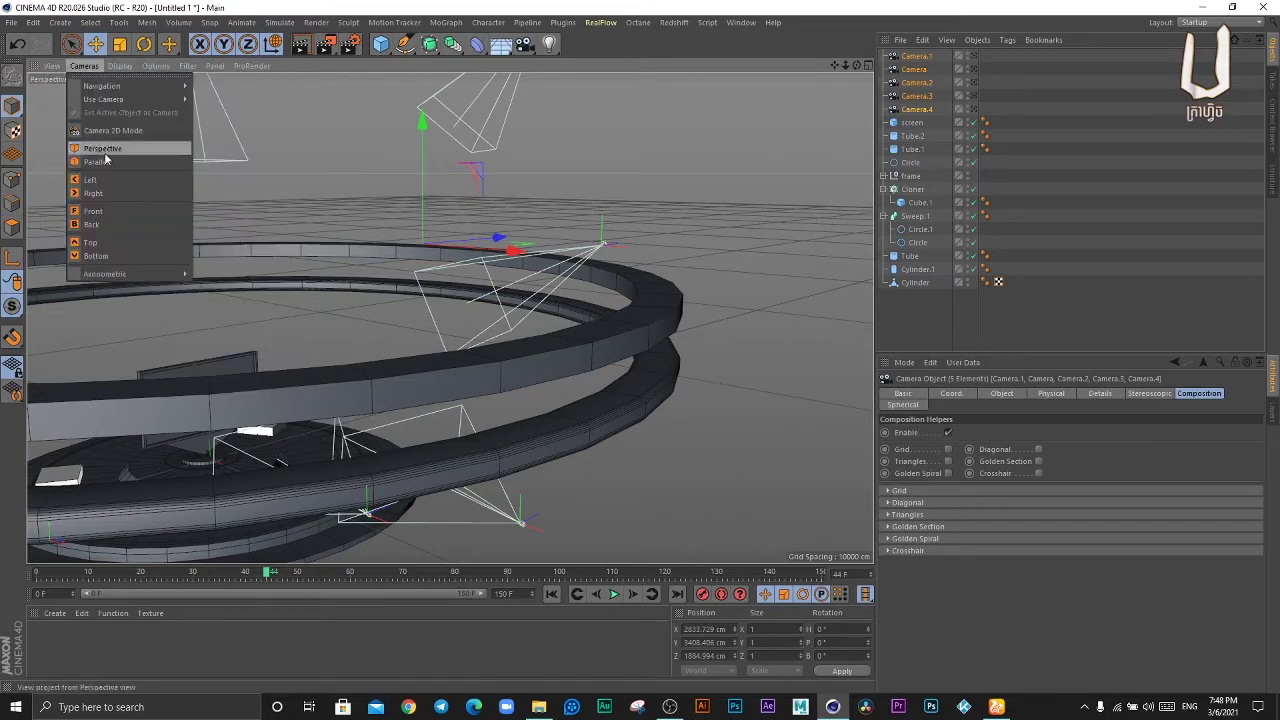
{"action": "left_click", "coordinate": [61, 24]}
{"action": "mouse_move", "coordinate": [64, 163]}
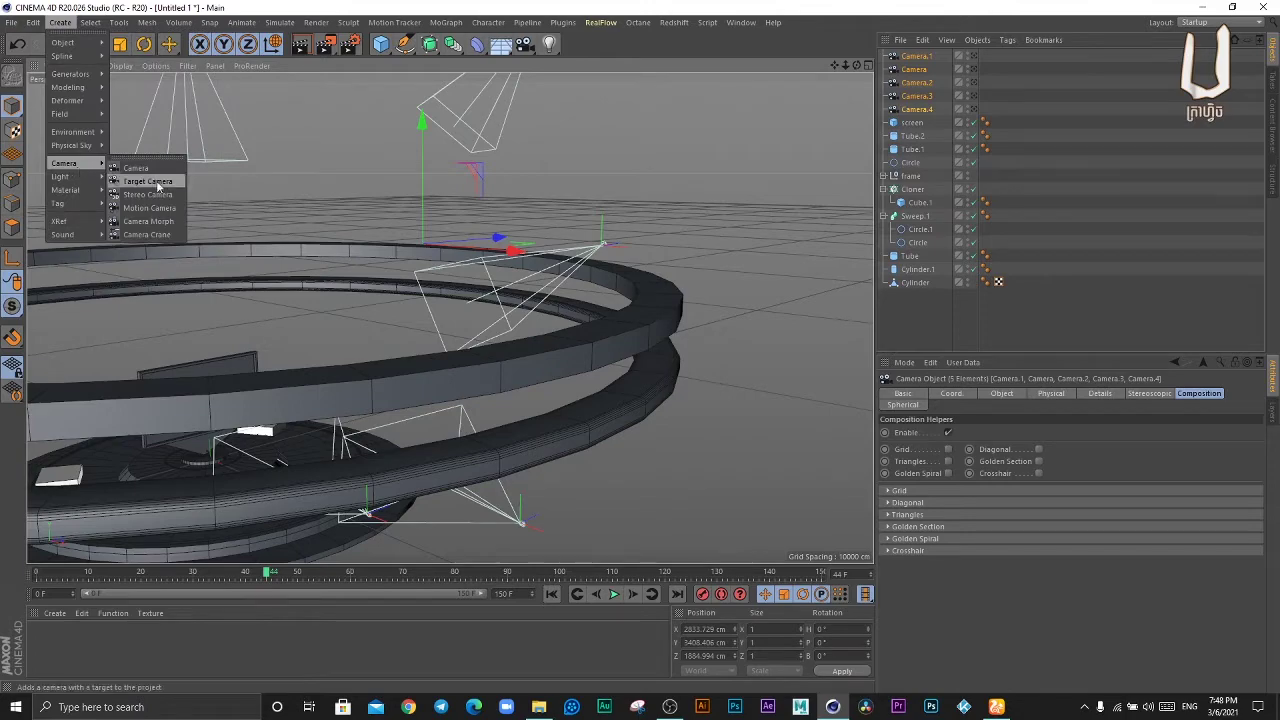
{"action": "left_click", "coordinate": [148, 221]}
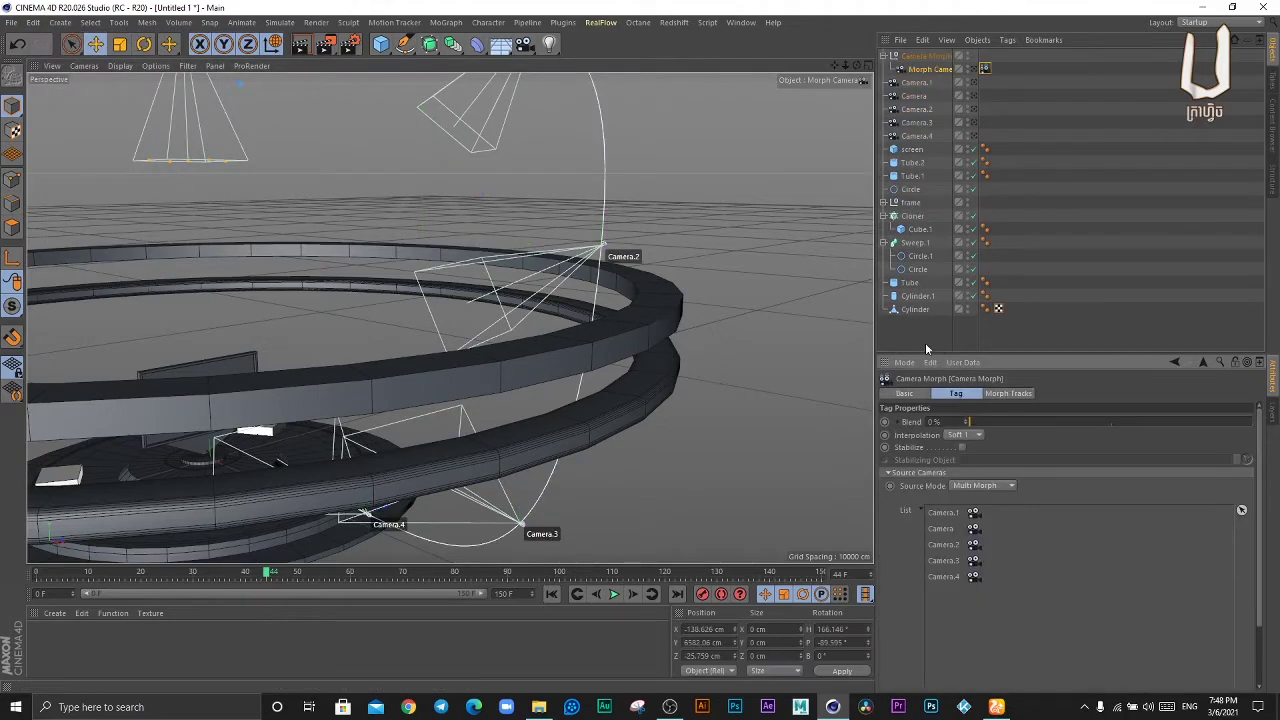
{"action": "left_click", "coordinate": [985, 68]}
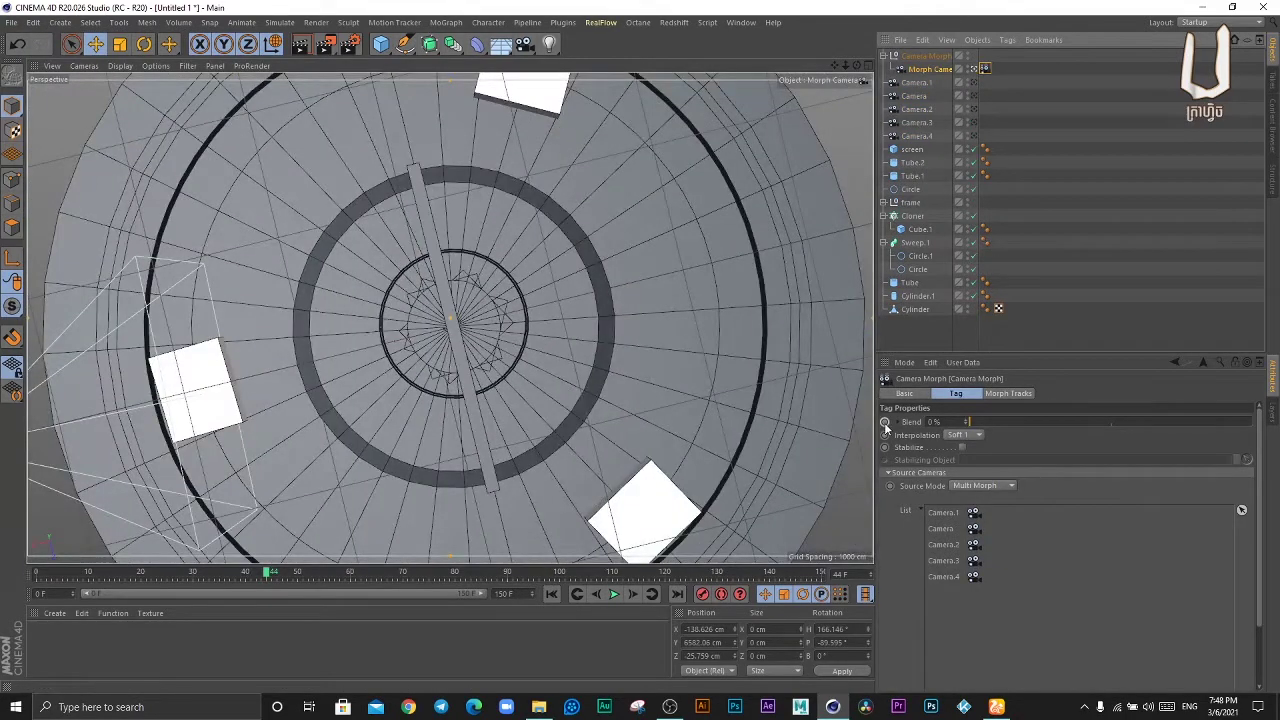
- Key Blend at 0% on frame 0, raise it to 72.4% near frame 60, and key 100% at frame 90
{"action": "left_click", "coordinate": [43, 578]}
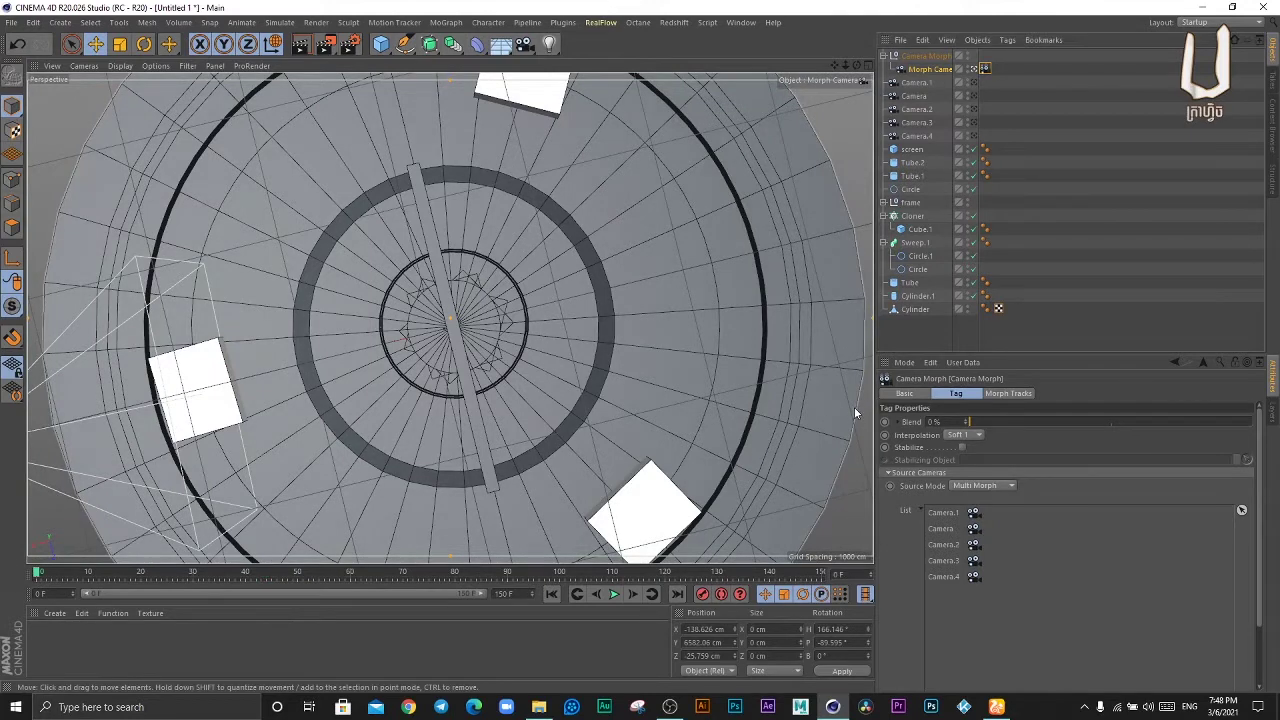
{"action": "left_click", "coordinate": [884, 421]}
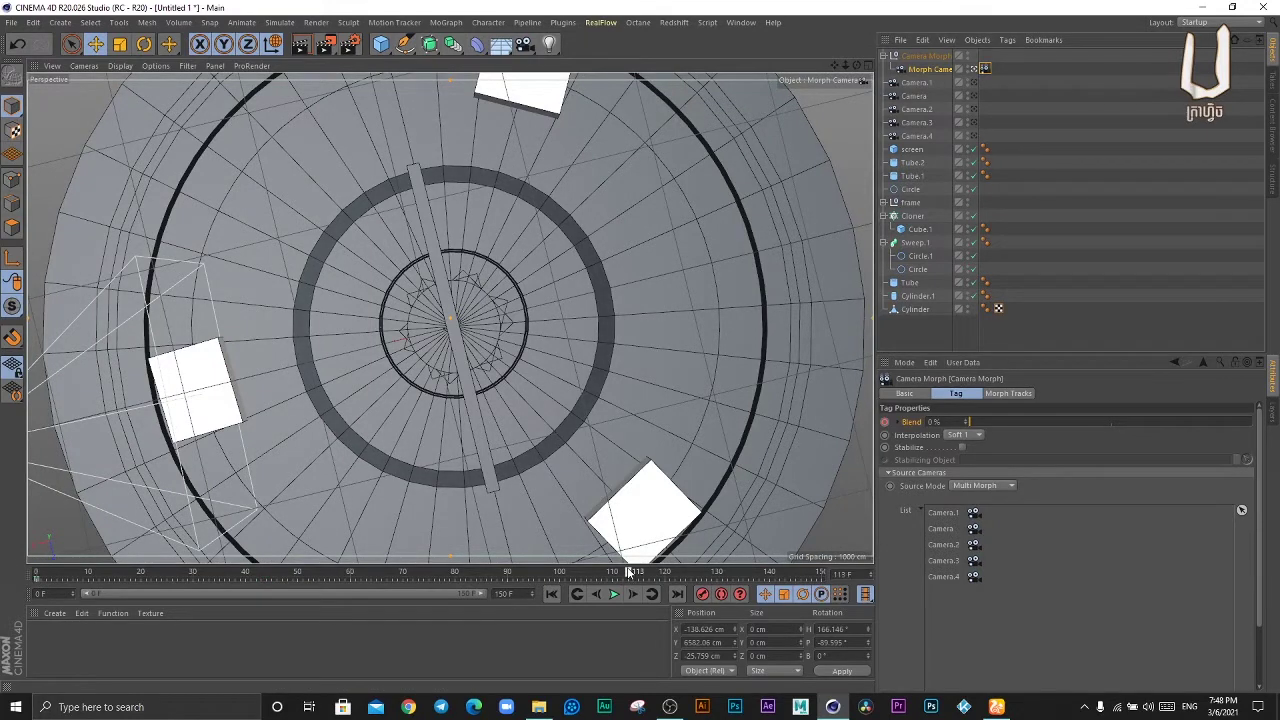
{"action": "left_click", "coordinate": [509, 572]}
{"action": "mouse_move", "coordinate": [967, 421]}
{"action": "left_mouse_down"}
{"action": "mouse_move", "coordinate": [1205, 423]}
{"action": "mouse_move", "coordinate": [1194, 424]}
{"action": "left_mouse_up"}
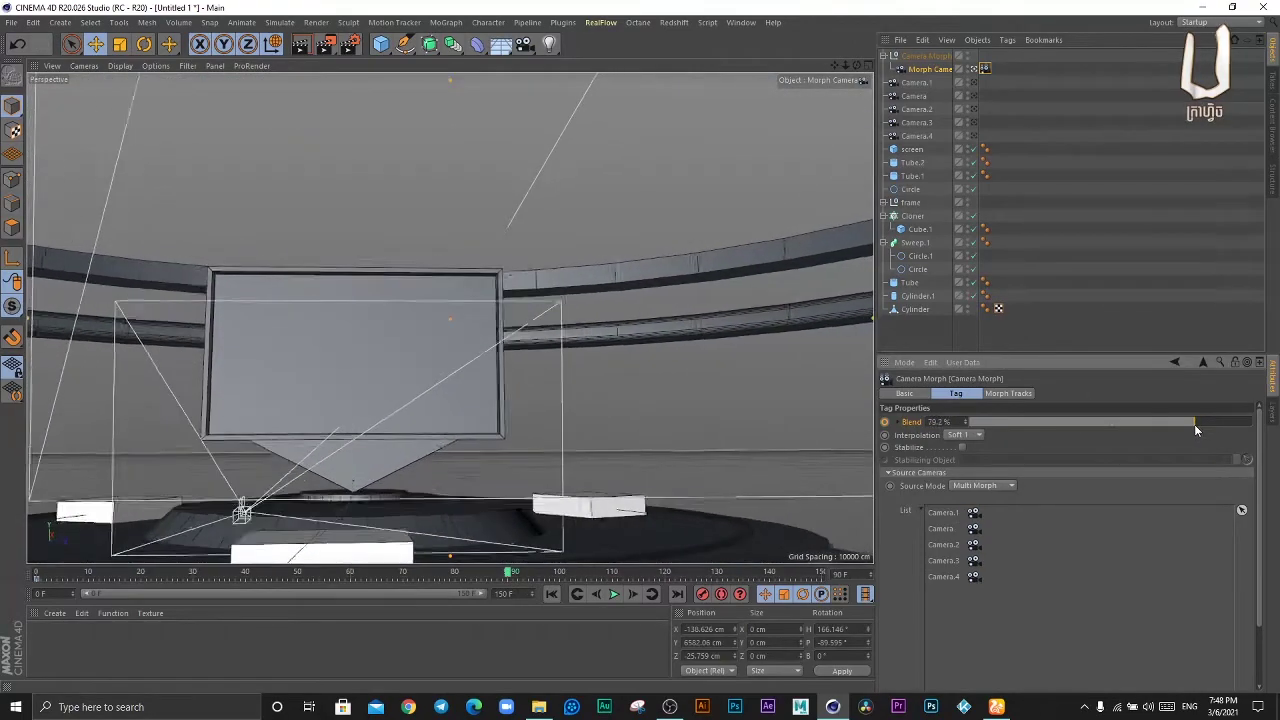
{"action": "left_click", "coordinate": [455, 574]}
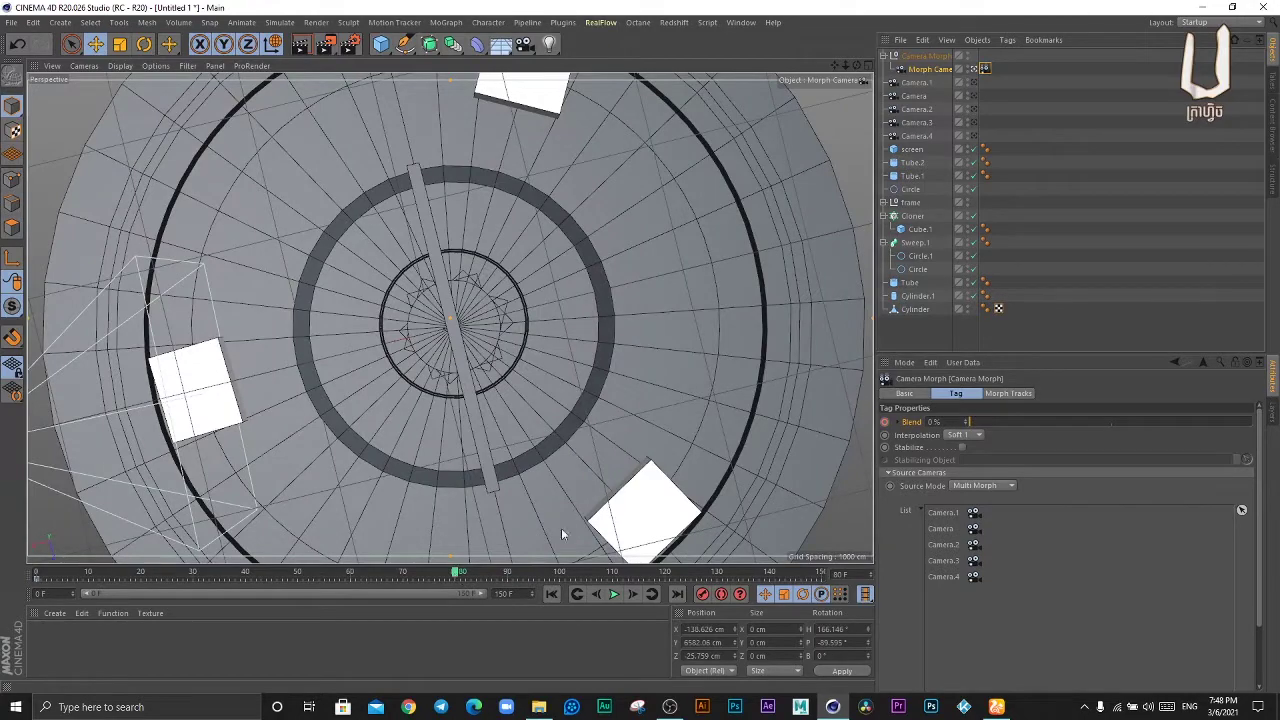
{"action": "left_click", "coordinate": [351, 572]}
{"action": "left_click_drag", "start_coordinate": [981, 428], "coordinate": [1175, 428]}
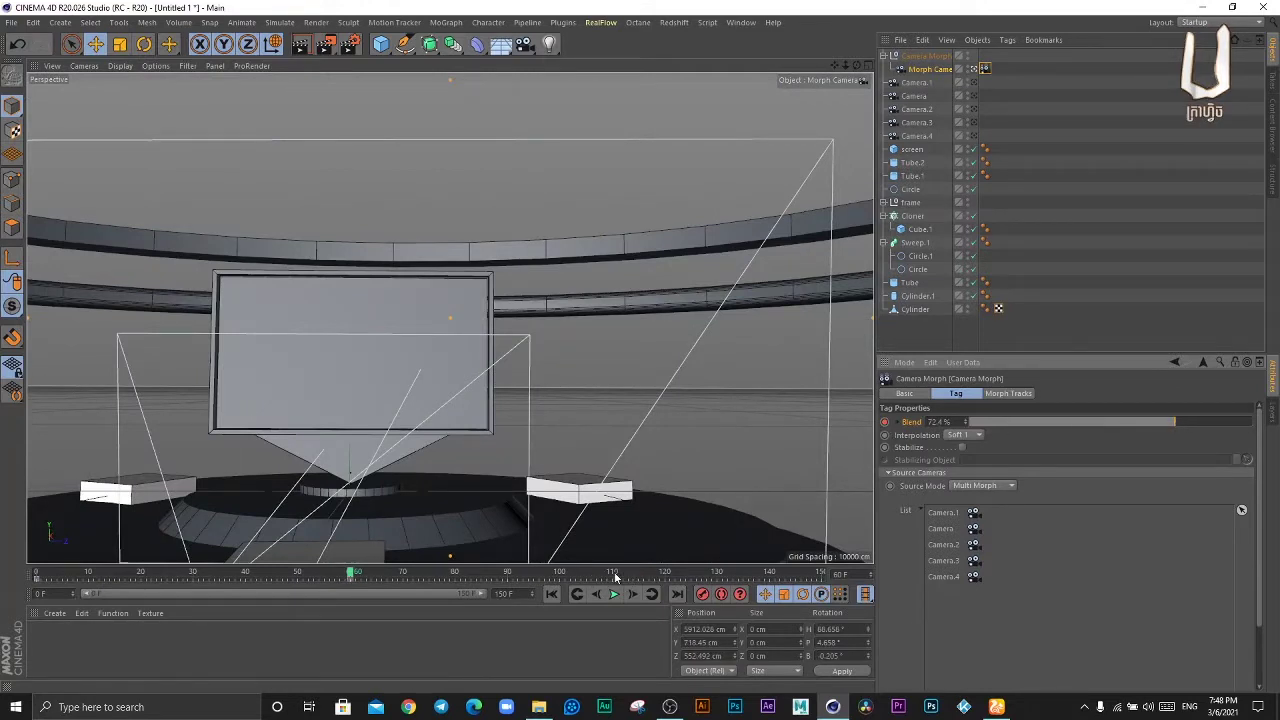
{"action": "left_click", "coordinate": [508, 574]}
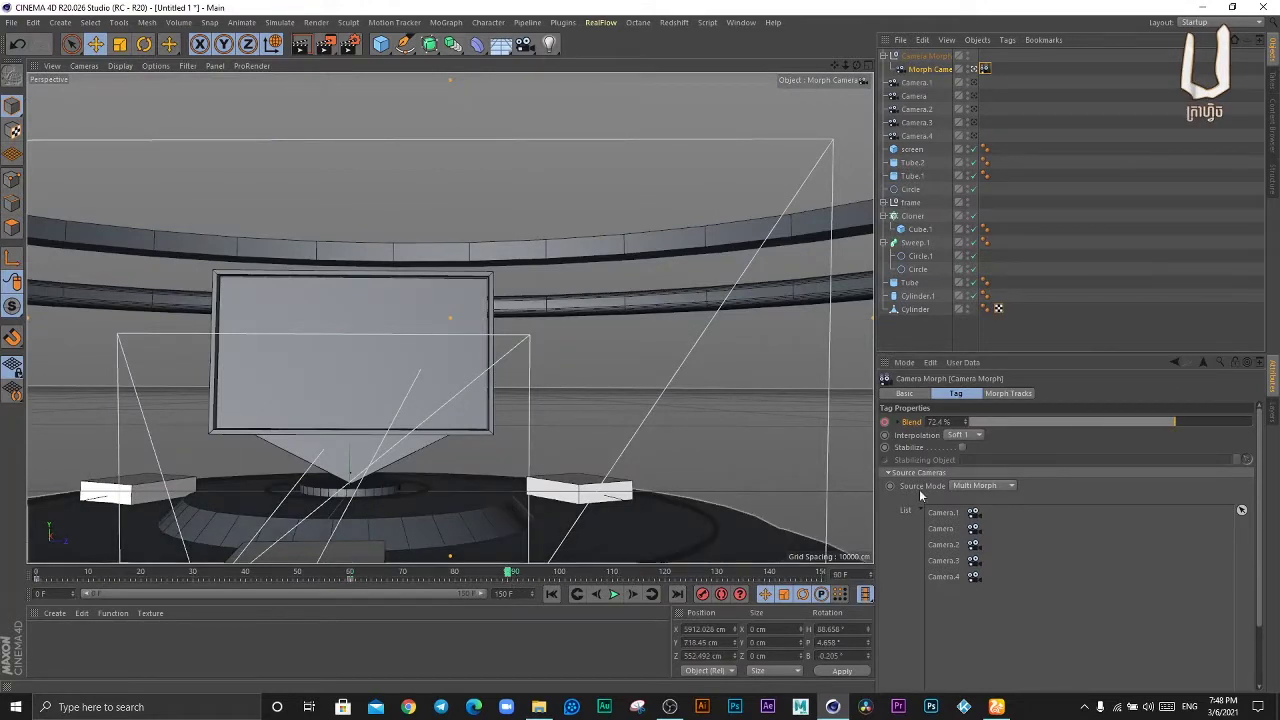
{"action": "left_click_drag", "start_coordinate": [1154, 421], "coordinate": [1252, 432]}
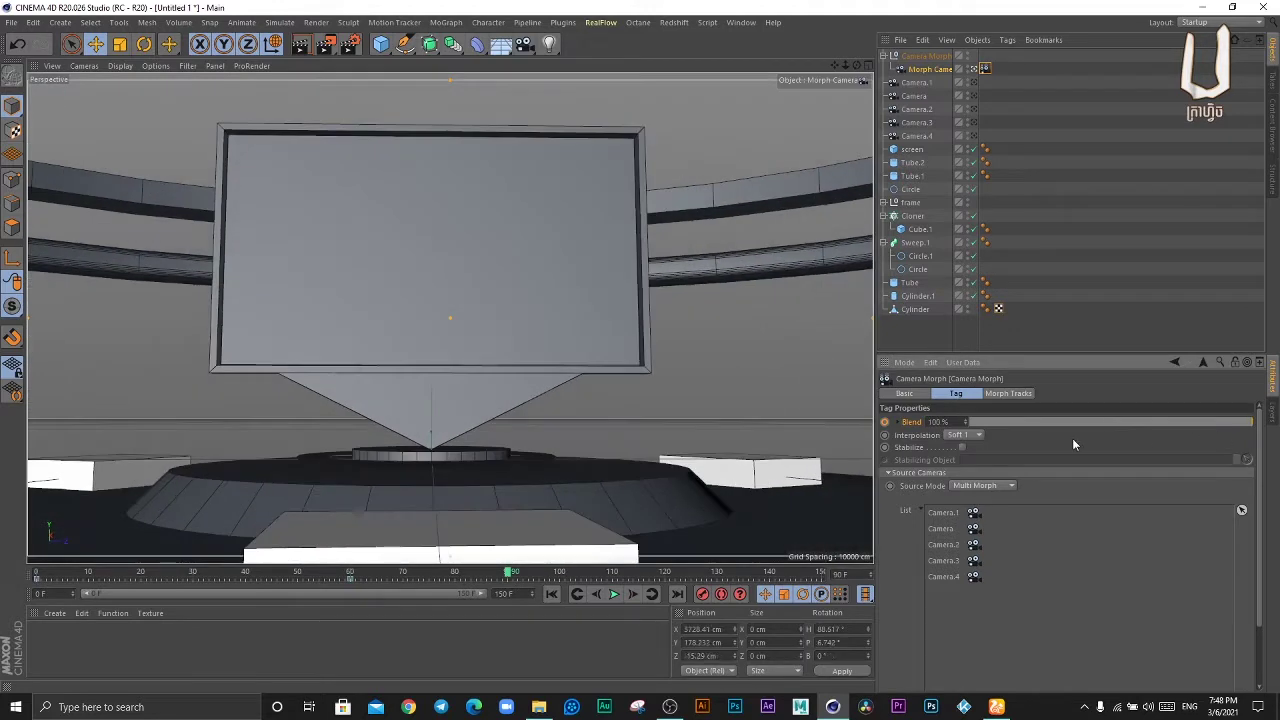
{"action": "left_click", "coordinate": [885, 422]}
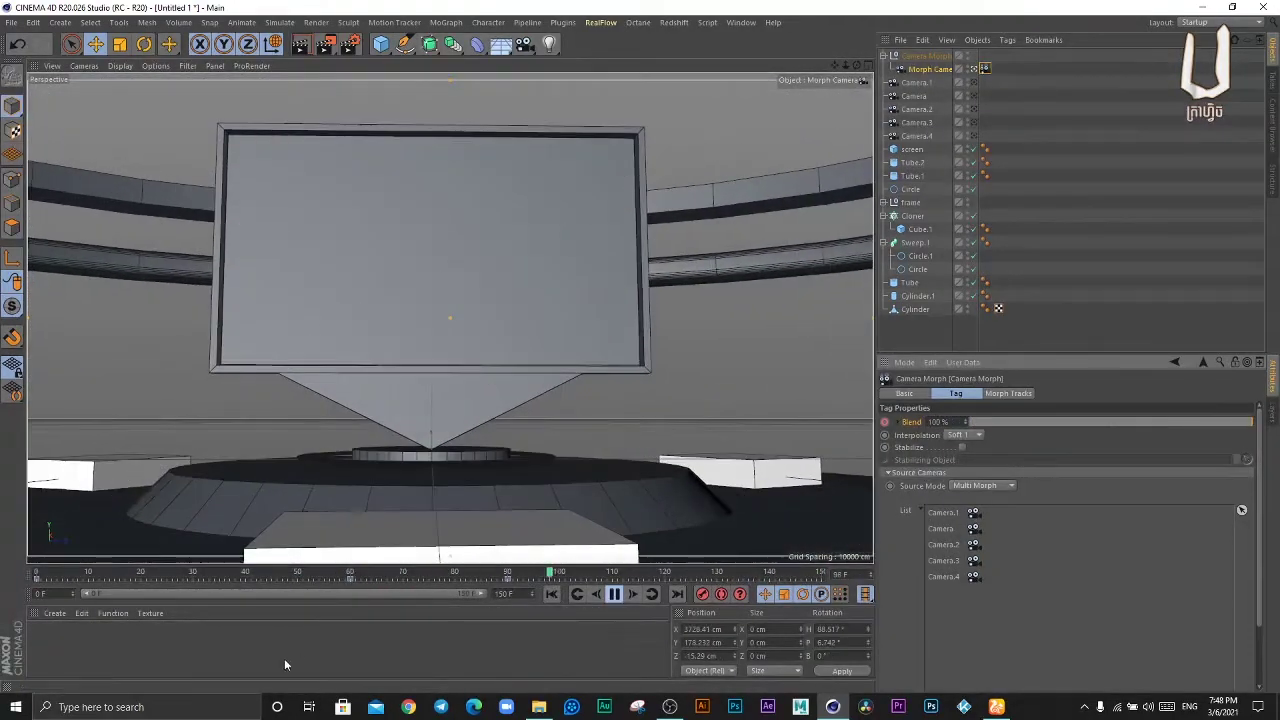
- Select a Blend key and scrub the camera move back to around frame 50
{"action": "left_click", "coordinate": [529, 582]}
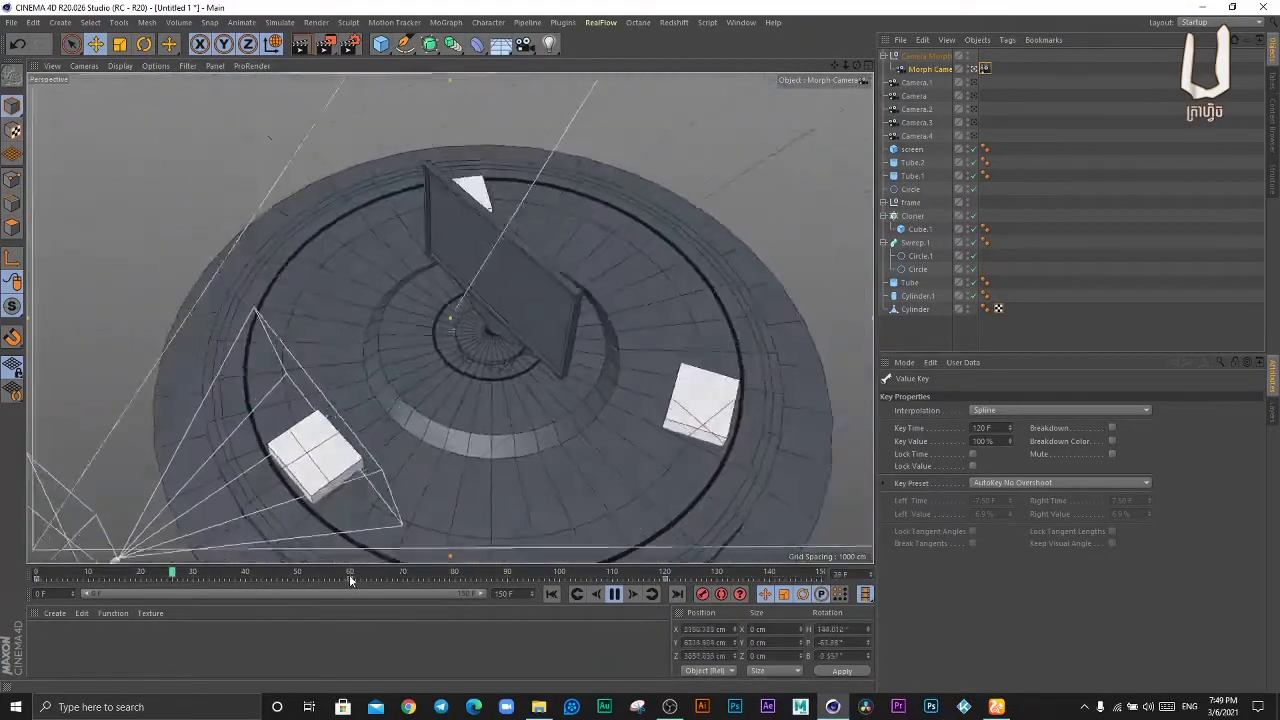
{"action": "left_click", "coordinate": [349, 574]}
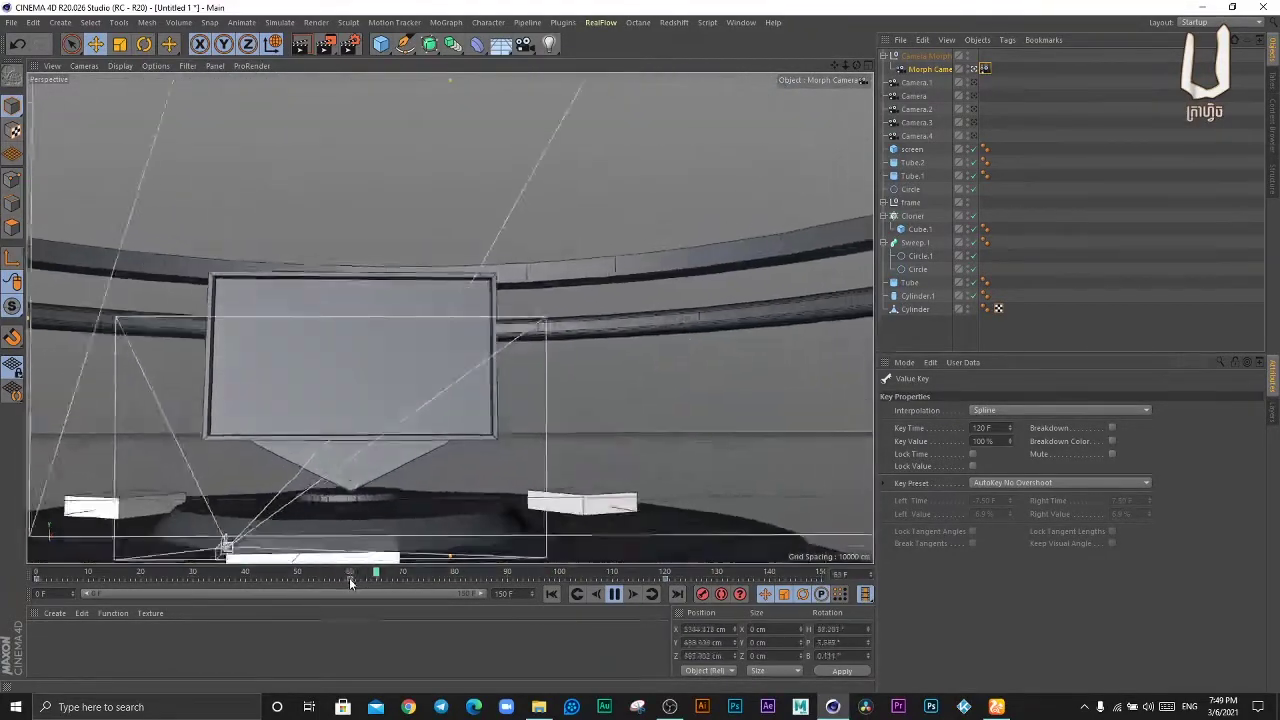
{"action": "left_click_drag", "start_coordinate": [338, 579], "coordinate": [300, 583]}
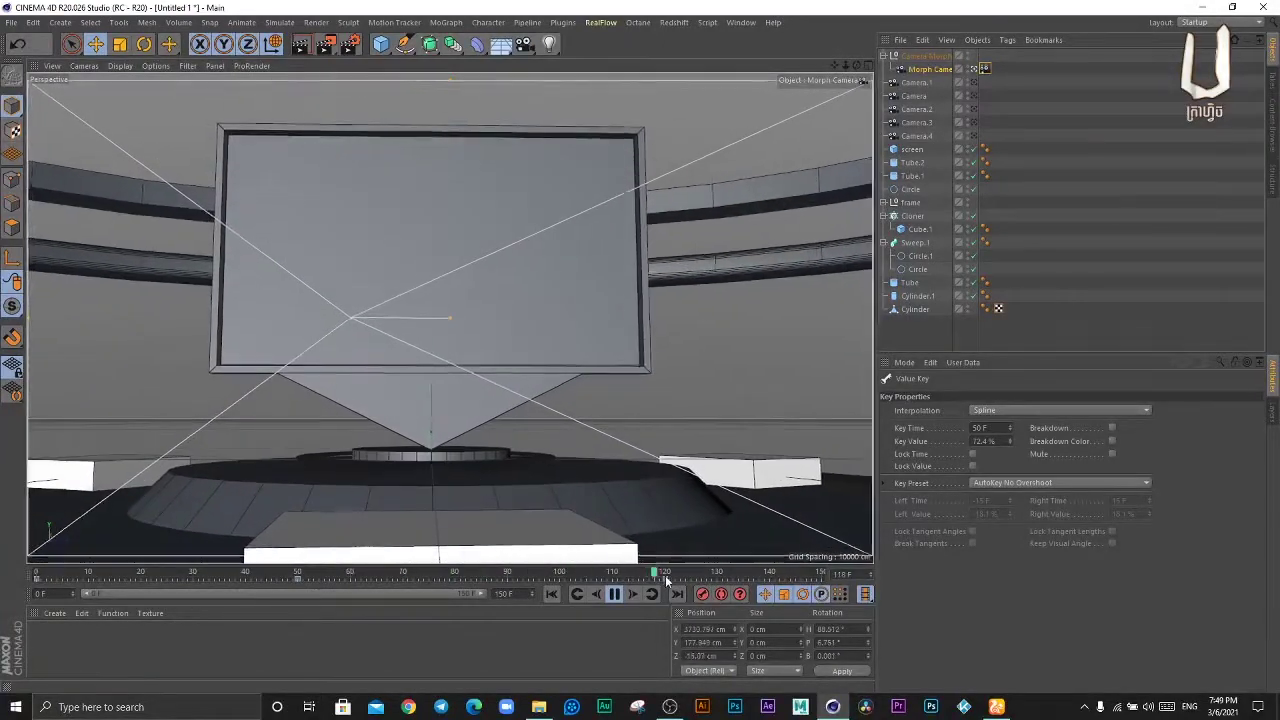
- Move the final Blend key from frame 117 to frame 100, preview it, then return to the Editor Camera
{"action": "left_click", "coordinate": [647, 578]}
{"action": "left_click_drag", "start_coordinate": [645, 579], "coordinate": [556, 578]}
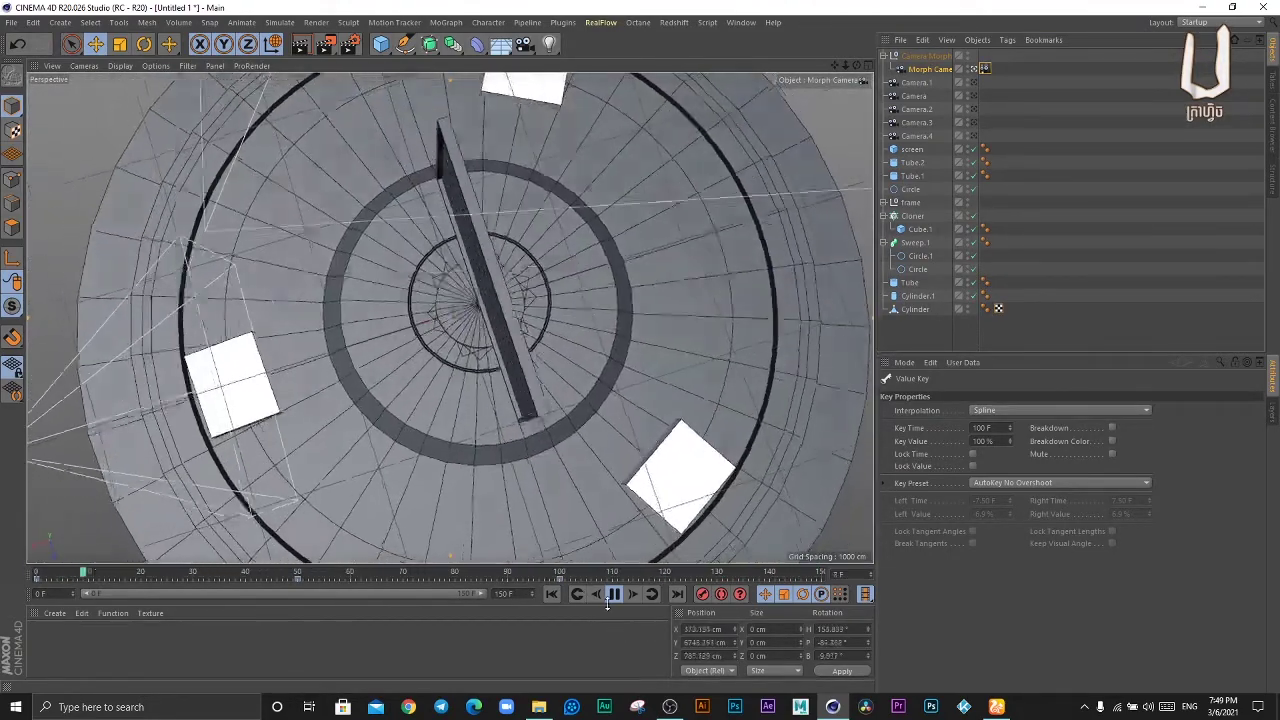
{"action": "left_click", "coordinate": [610, 595]}
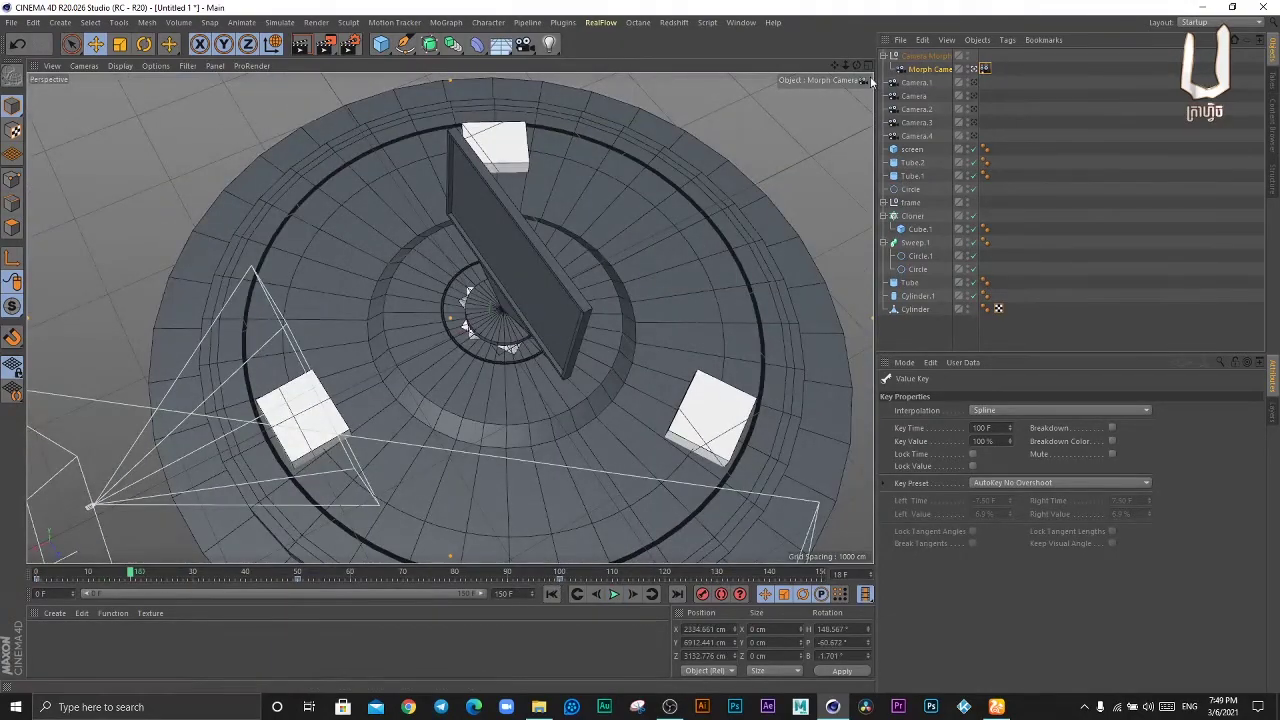
{"action": "left_click", "coordinate": [614, 595]}
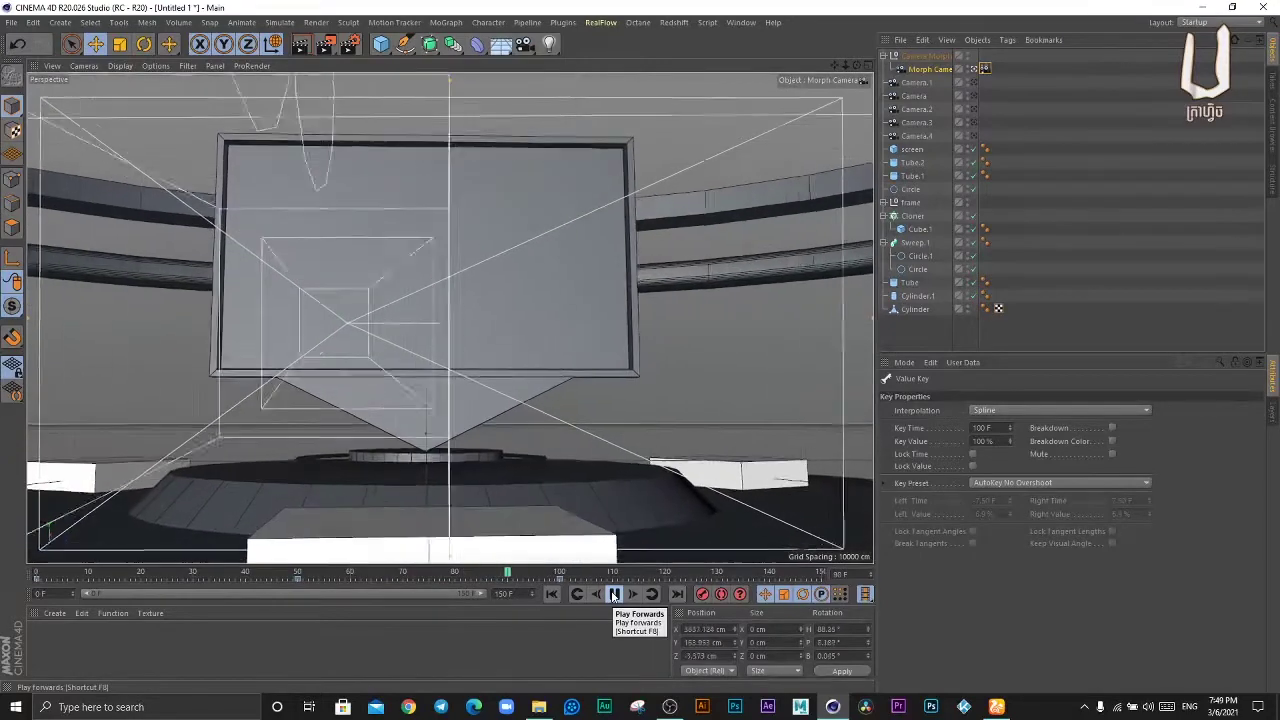
{"action": "left_click", "coordinate": [614, 595]}
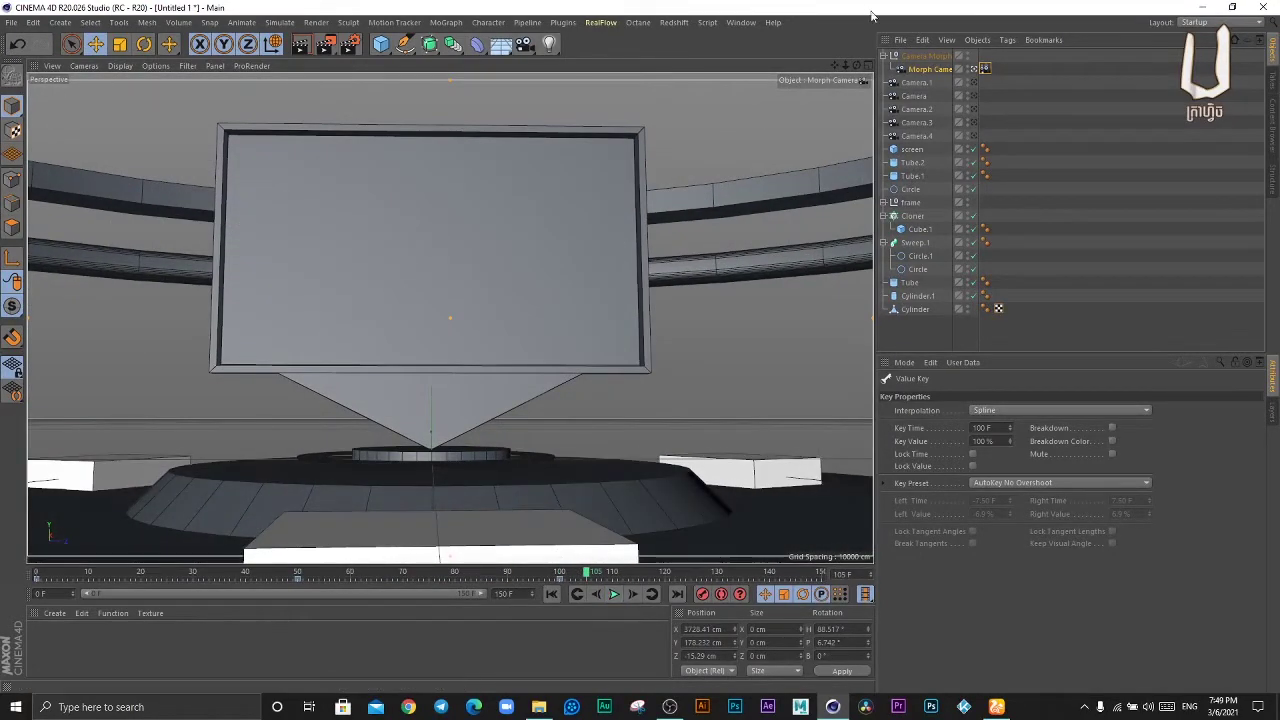
{"action": "left_click", "coordinate": [985, 68]}
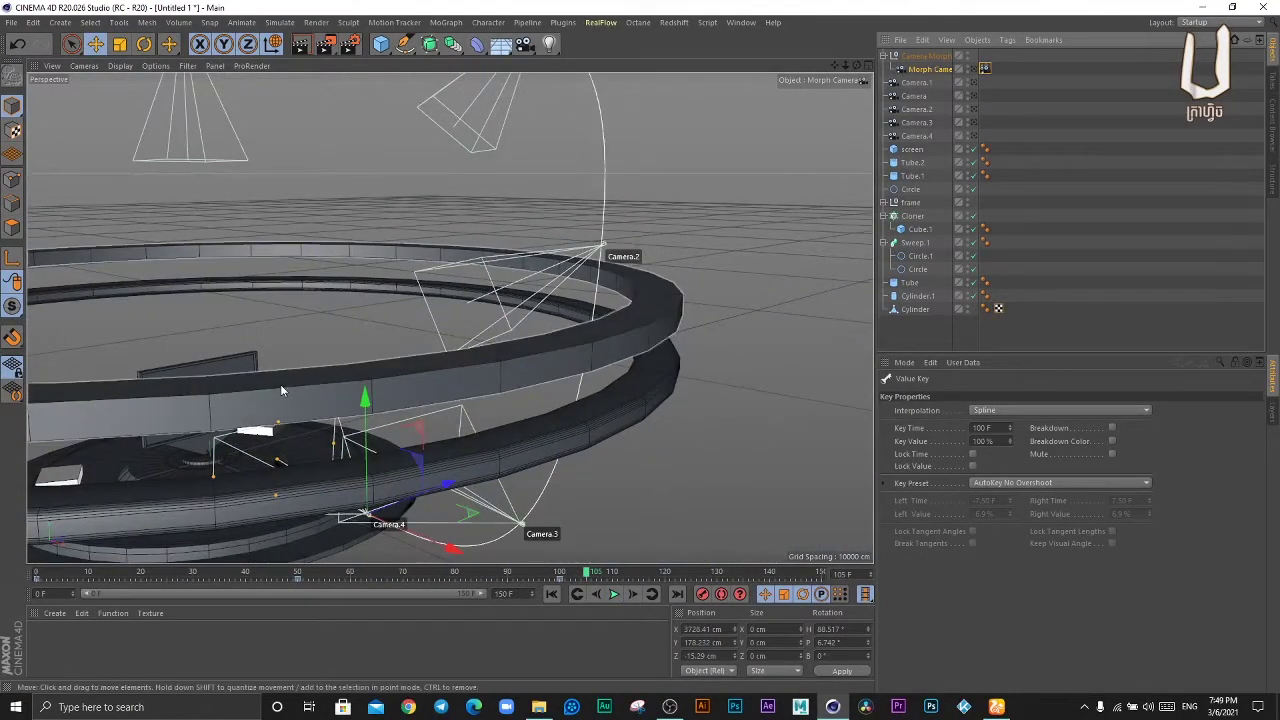
- Zoom toward the screen and select the stage's frame group
{"action": "scroll", "coordinate": [255, 392], "scroll_direction": "up", "scroll_amount": 5}
{"action": "scroll", "coordinate": [255, 380], "scroll_direction": "up", "scroll_amount": 5}
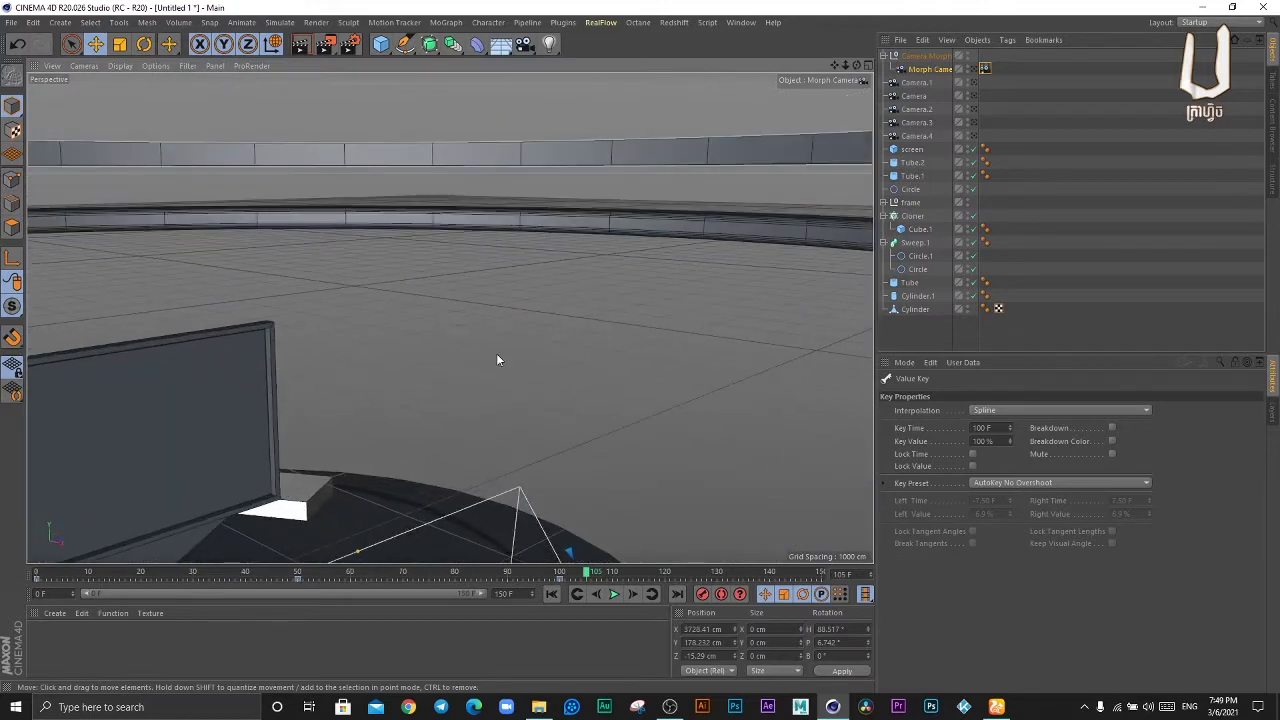
{"action": "mouse_move", "coordinate": [496, 353]}
{"action": "left_mouse_down", "text": "alt"}
{"action": "mouse_move", "coordinate": [669, 367]}
{"action": "mouse_move", "coordinate": [428, 380]}
{"action": "mouse_move", "coordinate": [474, 341]}
{"action": "left_mouse_up", "text": "alt"}
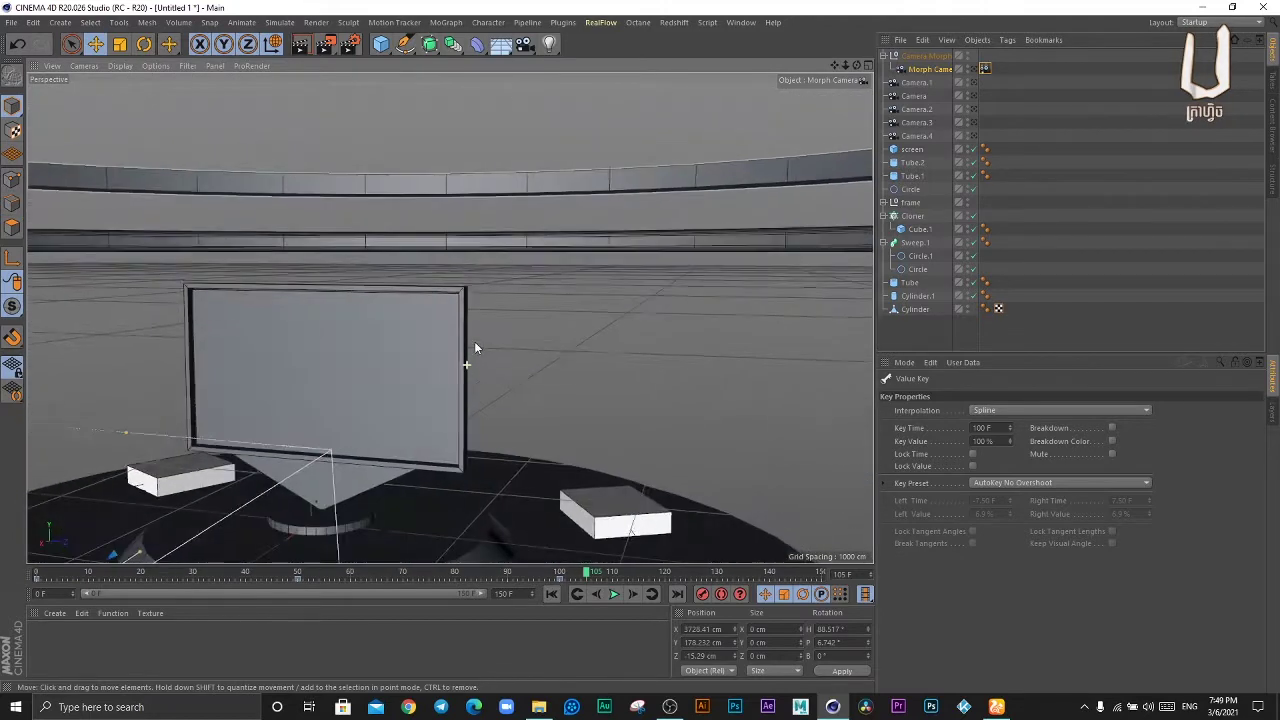
{"action": "left_click", "coordinate": [377, 477]}
{"action": "left_click", "coordinate": [377, 470], "text": "shift"}
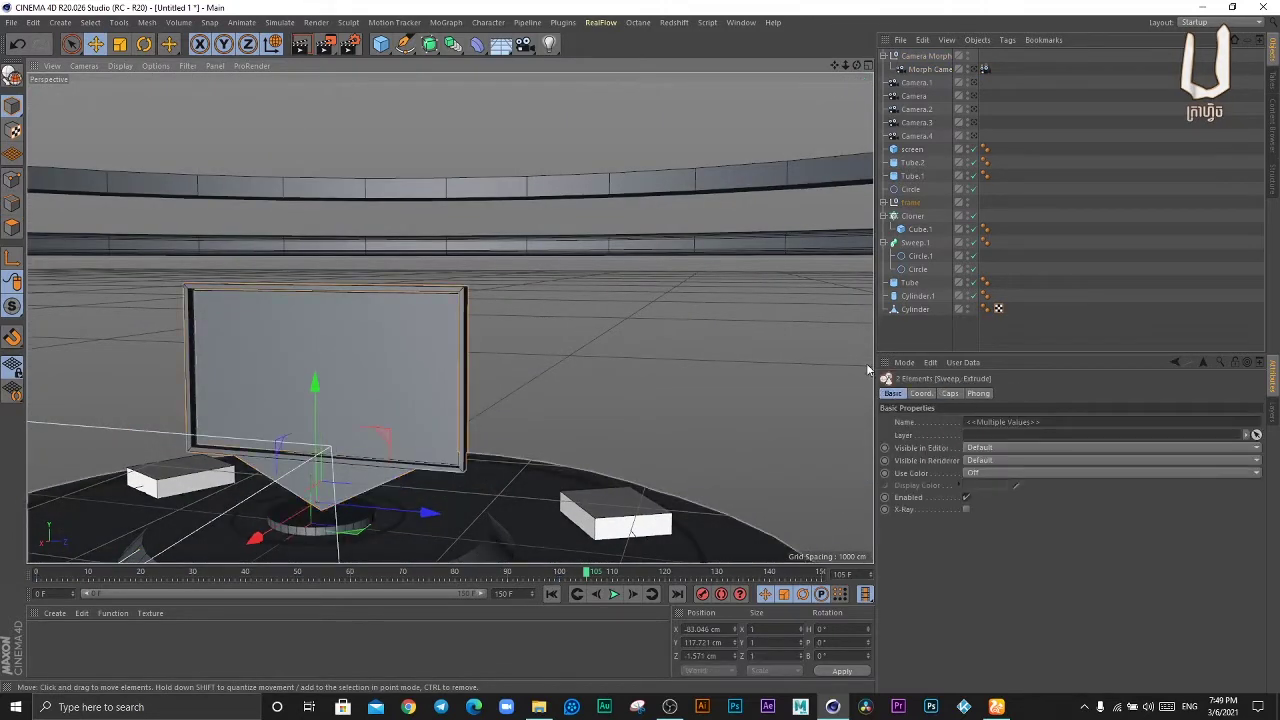
{"action": "left_click", "coordinate": [906, 205]}
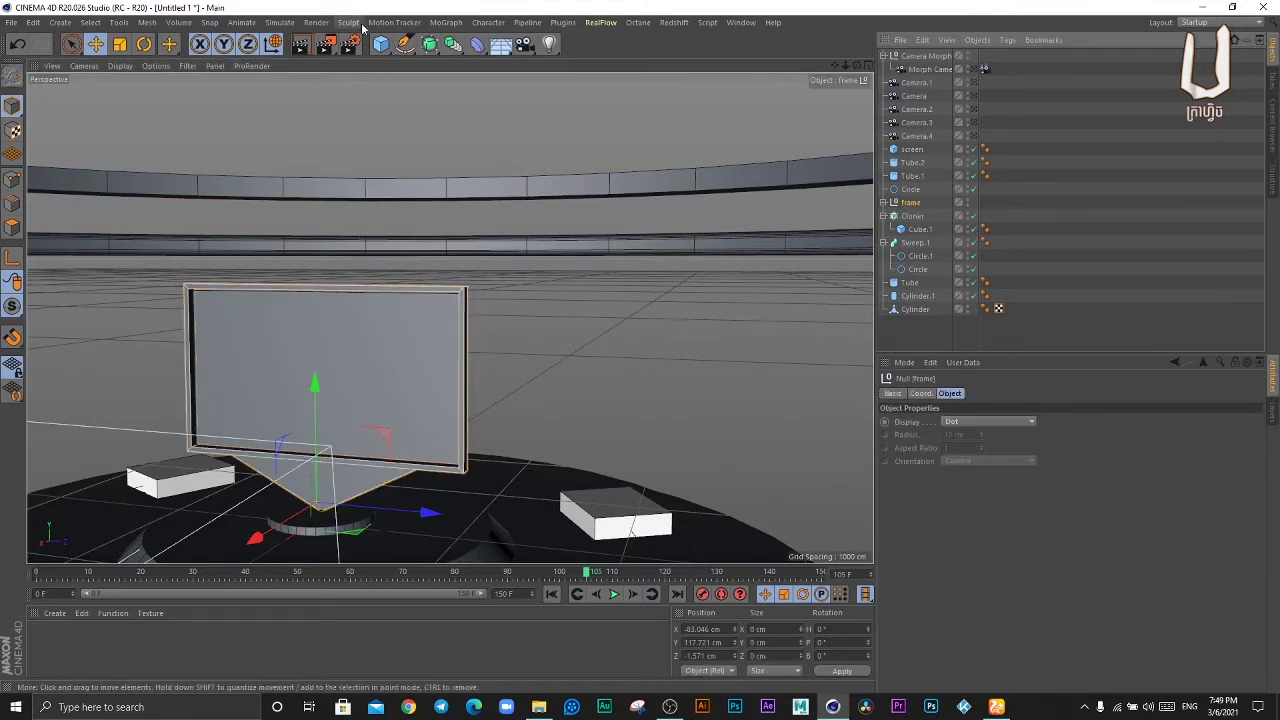
- Add a Fracture object named frame, nest the frame group inside it, then select the screen cube
{"action": "left_click", "coordinate": [451, 23]}
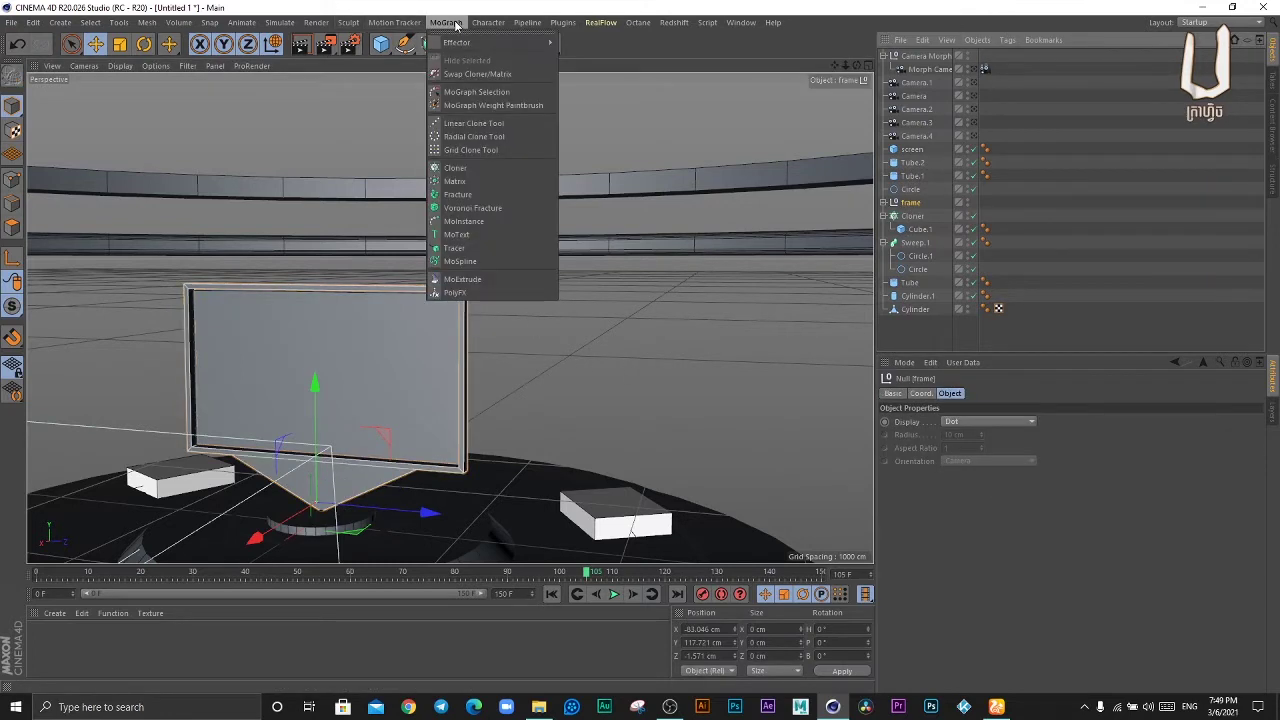
{"action": "left_click", "coordinate": [472, 193]}
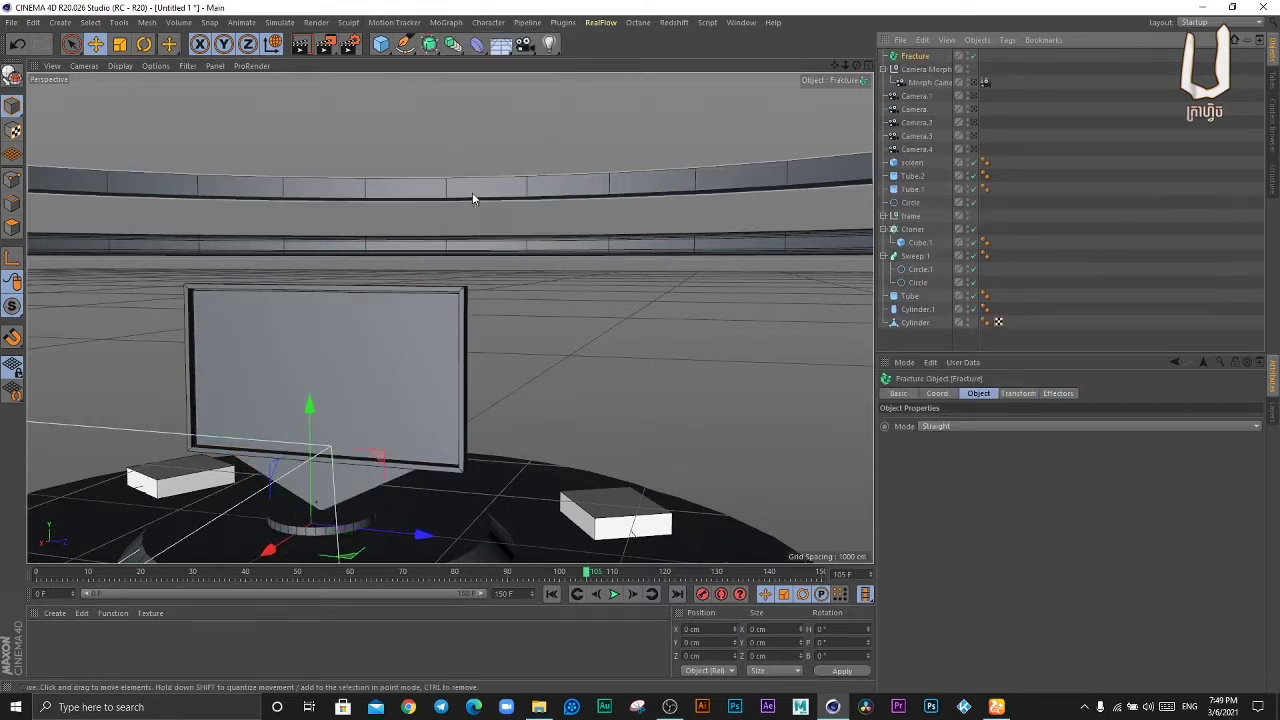
{"action": "double_click", "coordinate": [915, 57]}
{"action": "type", "text": "frame"}
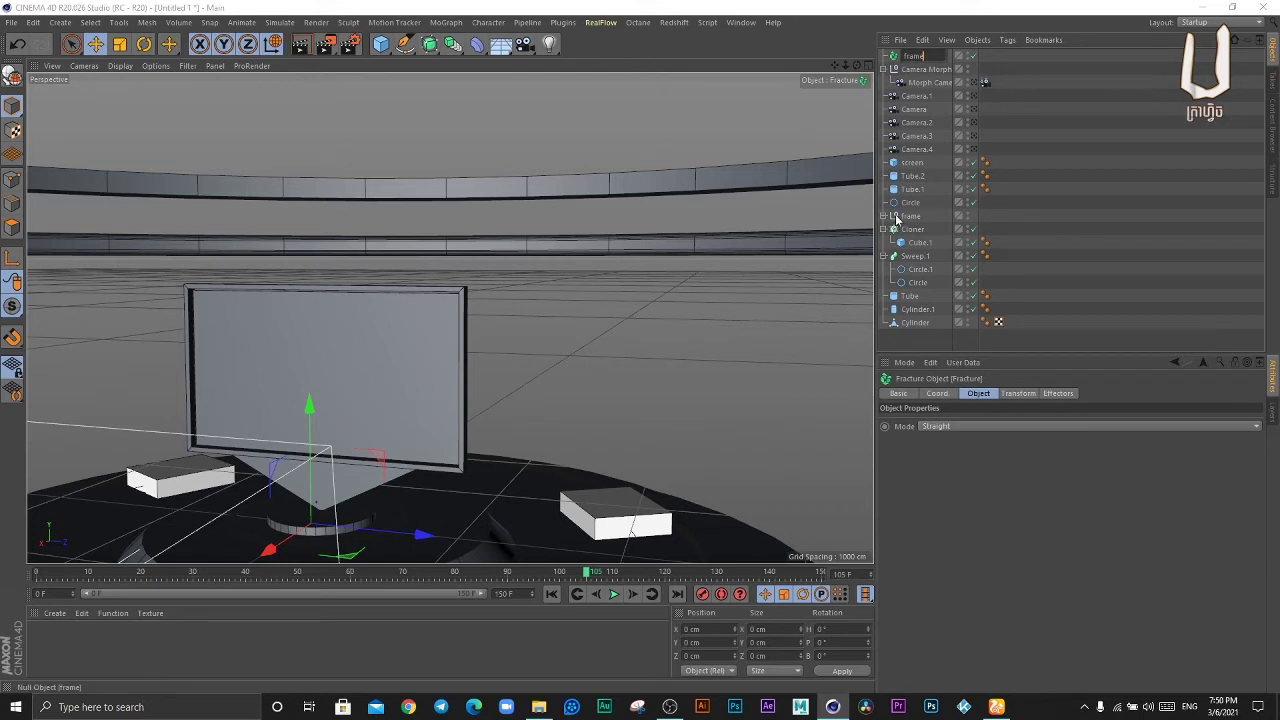
{"action": "key", "text": "Return"}
{"action": "left_click_drag", "start_coordinate": [897, 218], "coordinate": [912, 208]}
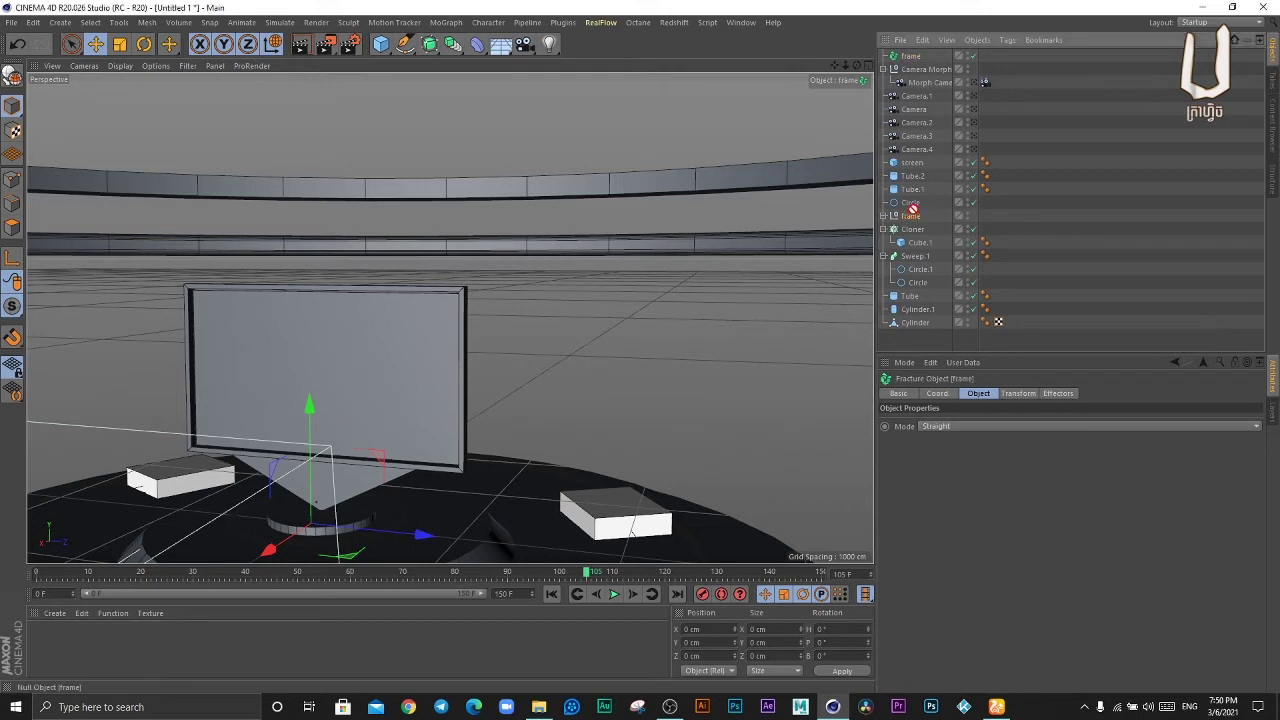
{"action": "left_click_drag", "start_coordinate": [916, 62], "coordinate": [915, 59]}
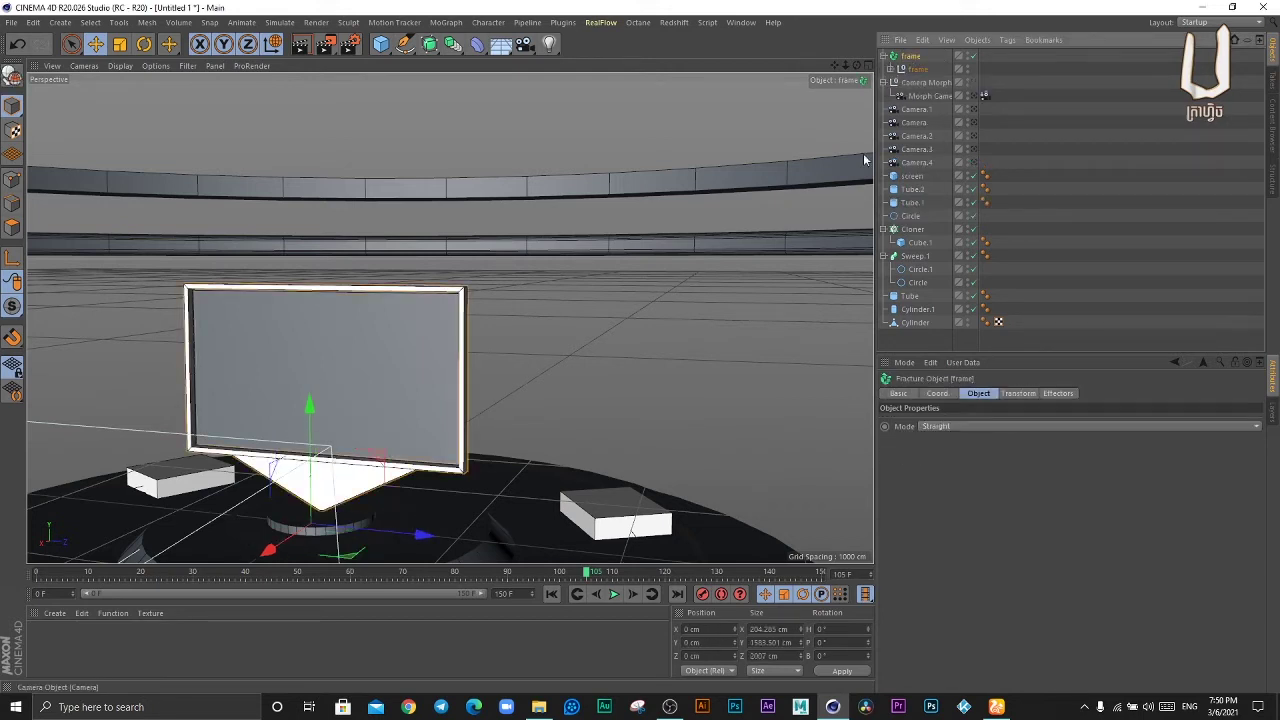
{"action": "left_click", "coordinate": [389, 388]}
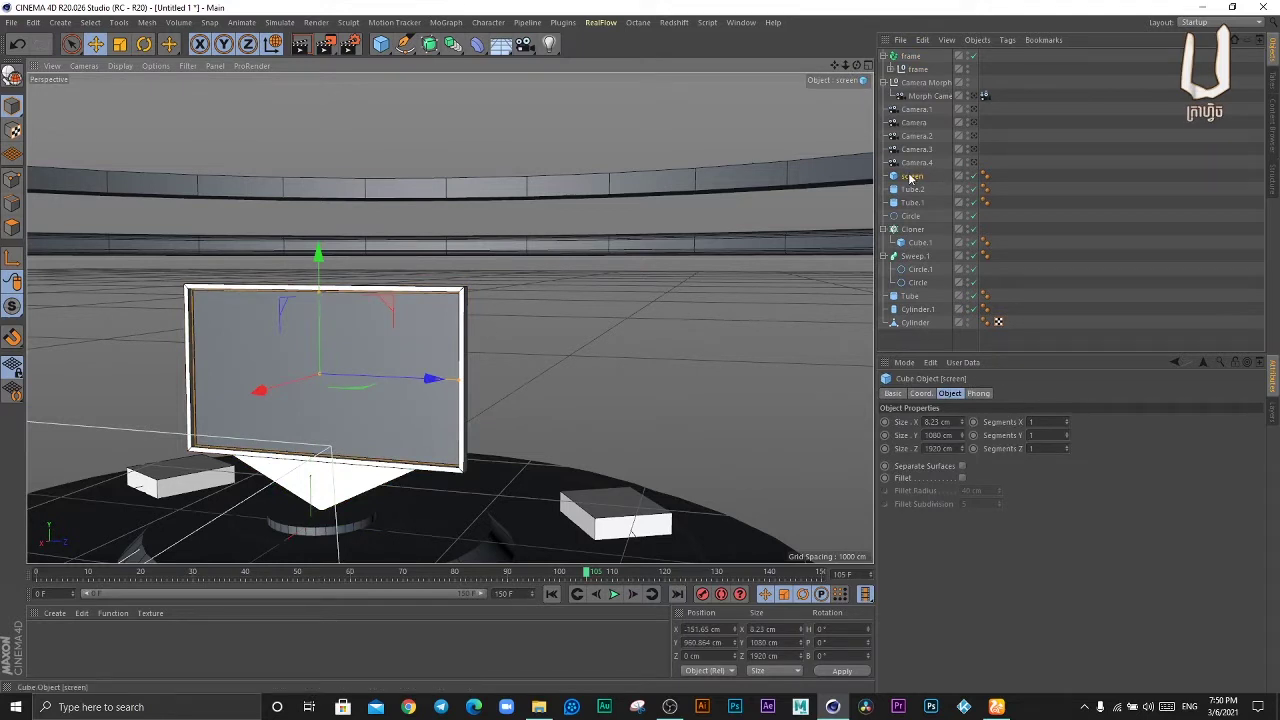
{"action": "left_click", "coordinate": [445, 22]}
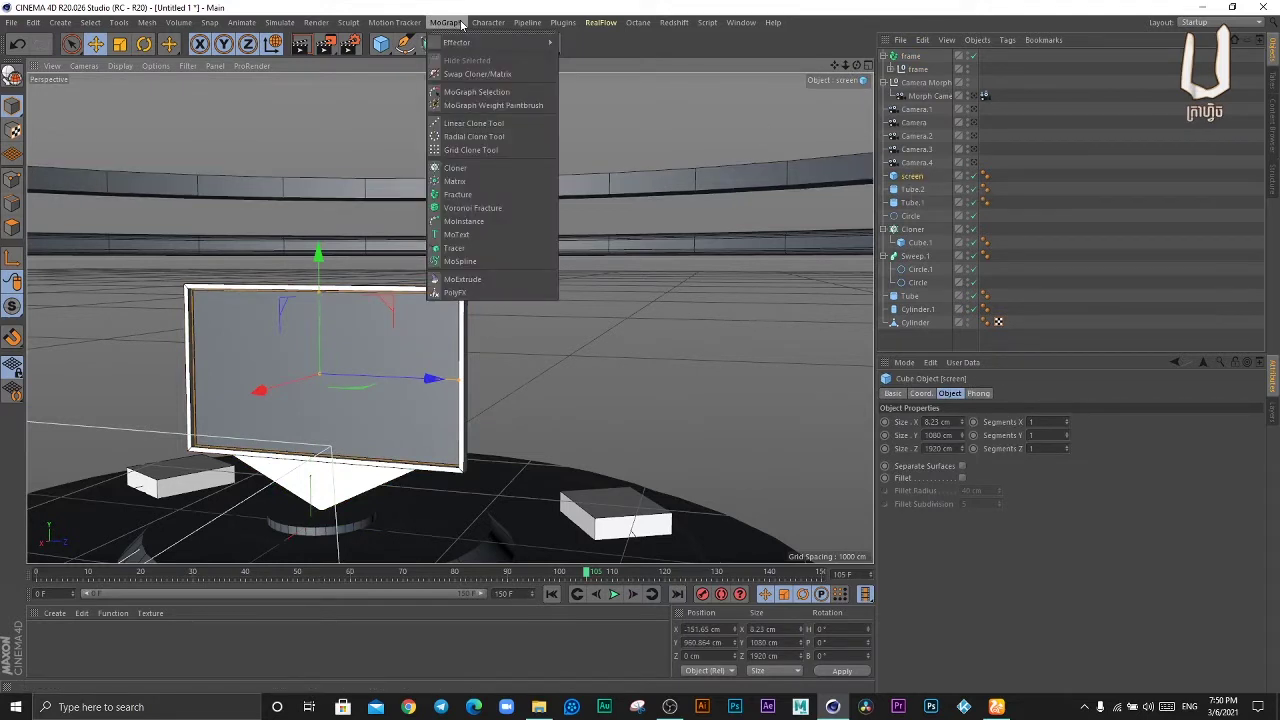
- Add a second Fracture named screen holding the screen cube, then select frame and play the animation
{"action": "left_click", "coordinate": [470, 194]}
{"action": "double_click", "coordinate": [912, 57]}
{"action": "type", "text": "screen"}
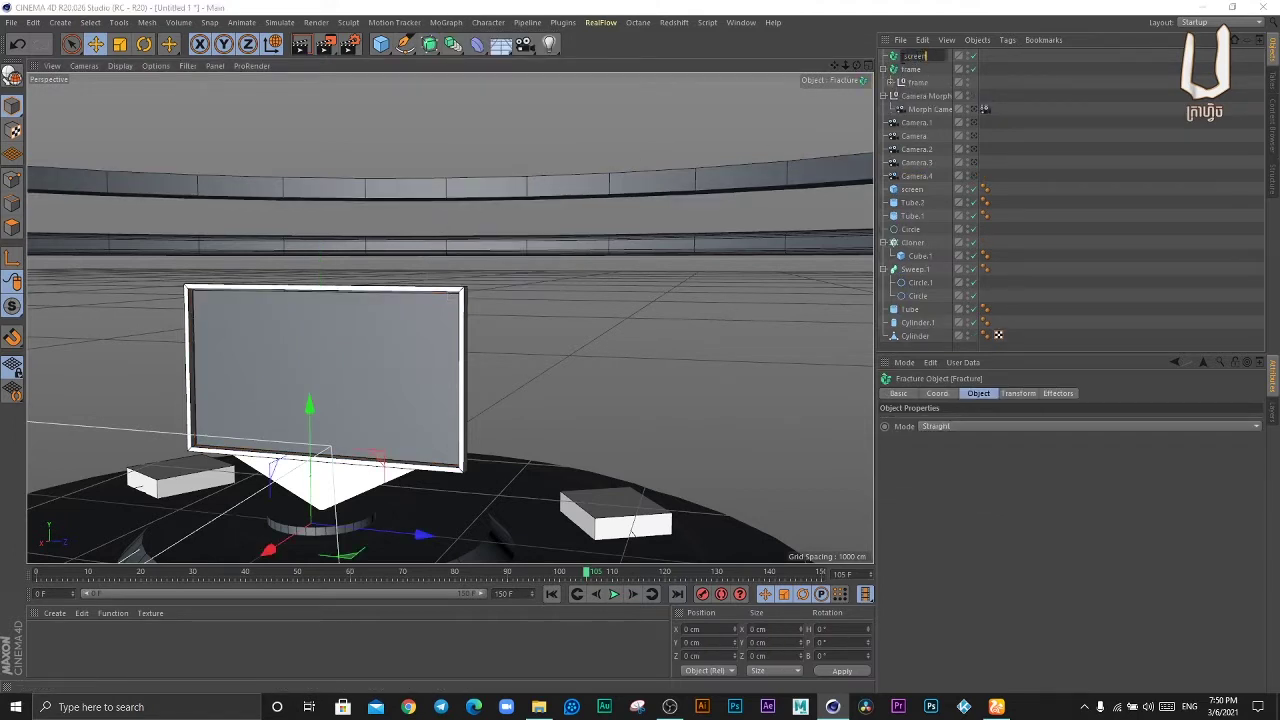
{"action": "left_click", "coordinate": [913, 191]}
{"action": "left_click_drag", "start_coordinate": [913, 55], "coordinate": [914, 60]}
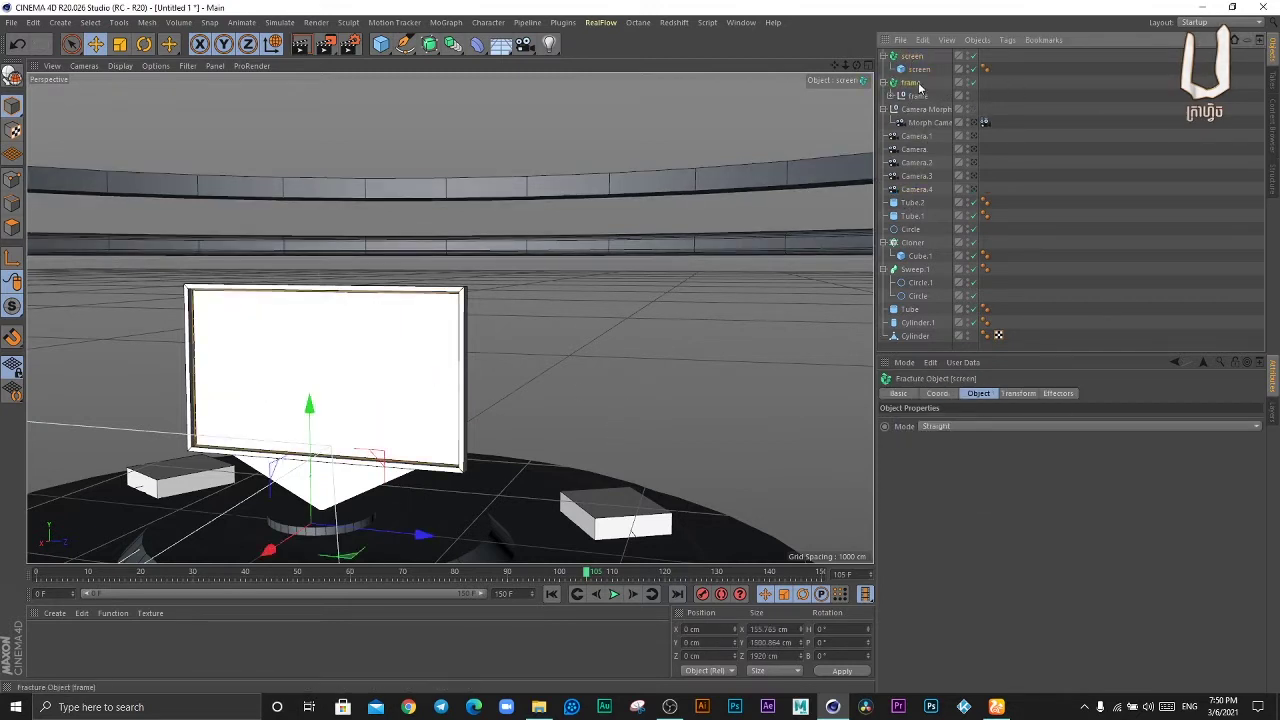
{"action": "left_click", "coordinate": [919, 88]}
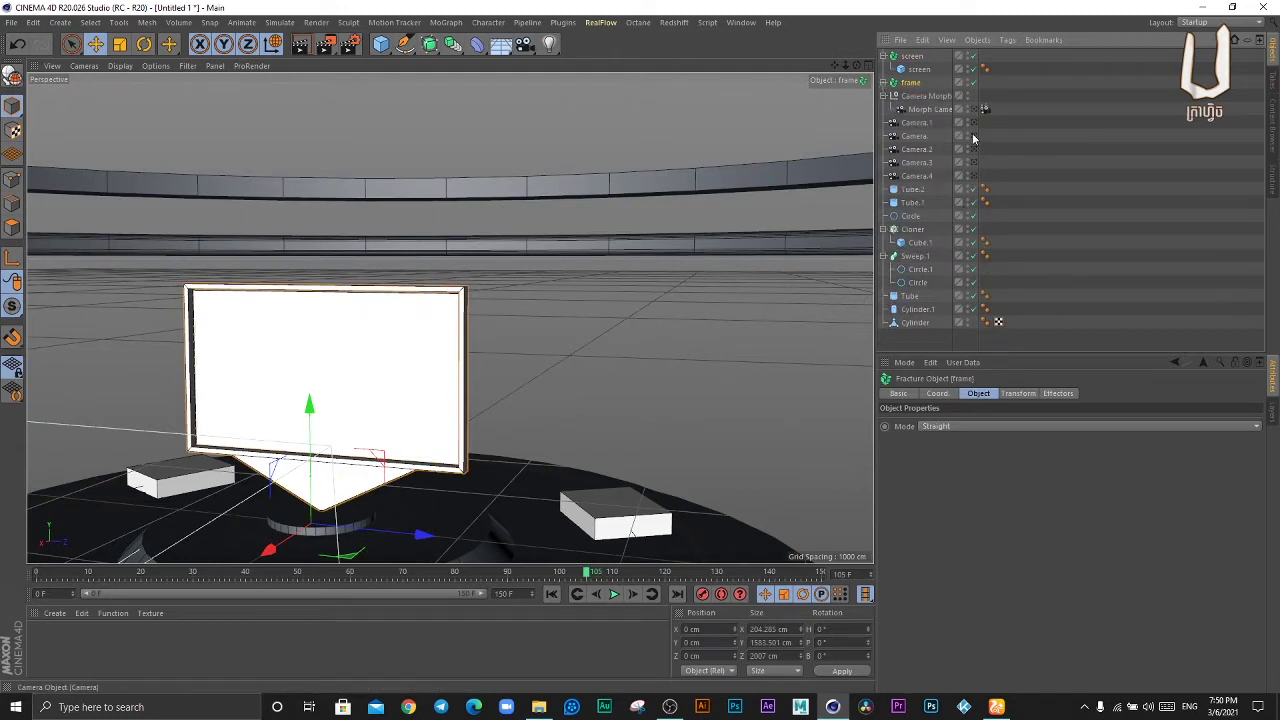
{"action": "left_click", "coordinate": [614, 594]}
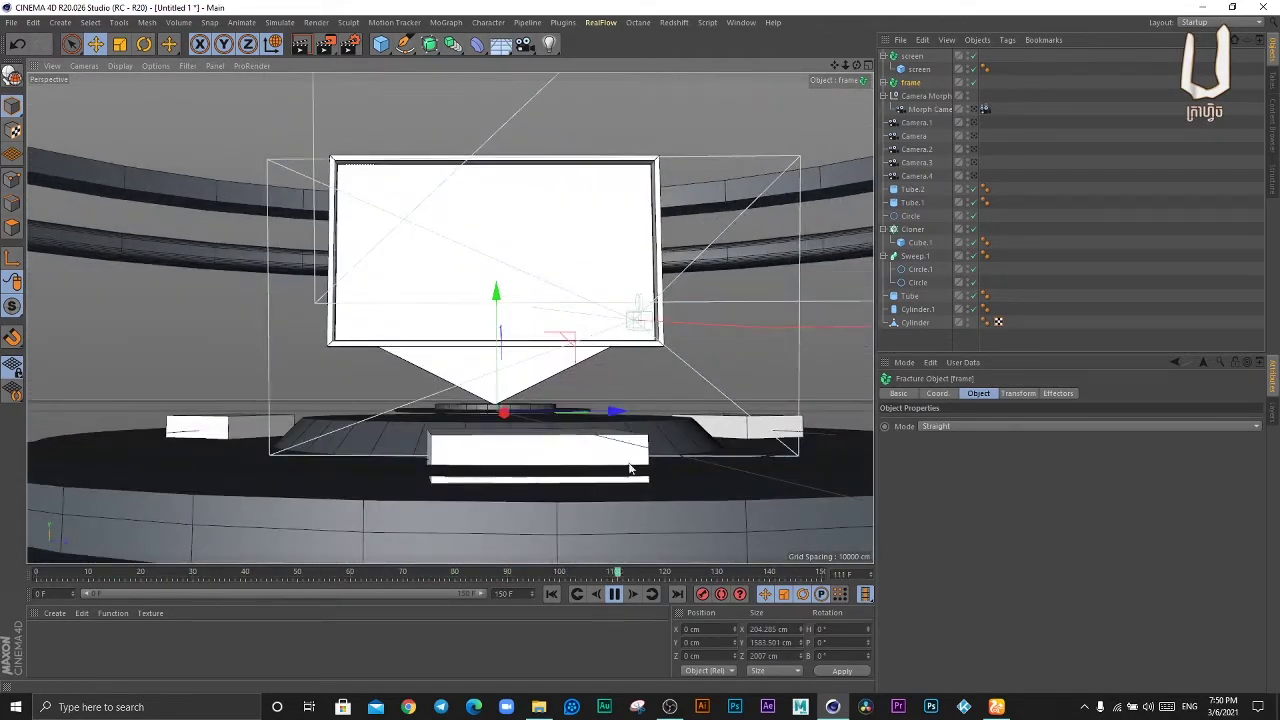
- Add a Plain effector with Position off and Rotation on, heading set to 90°
{"action": "left_click", "coordinate": [616, 595]}
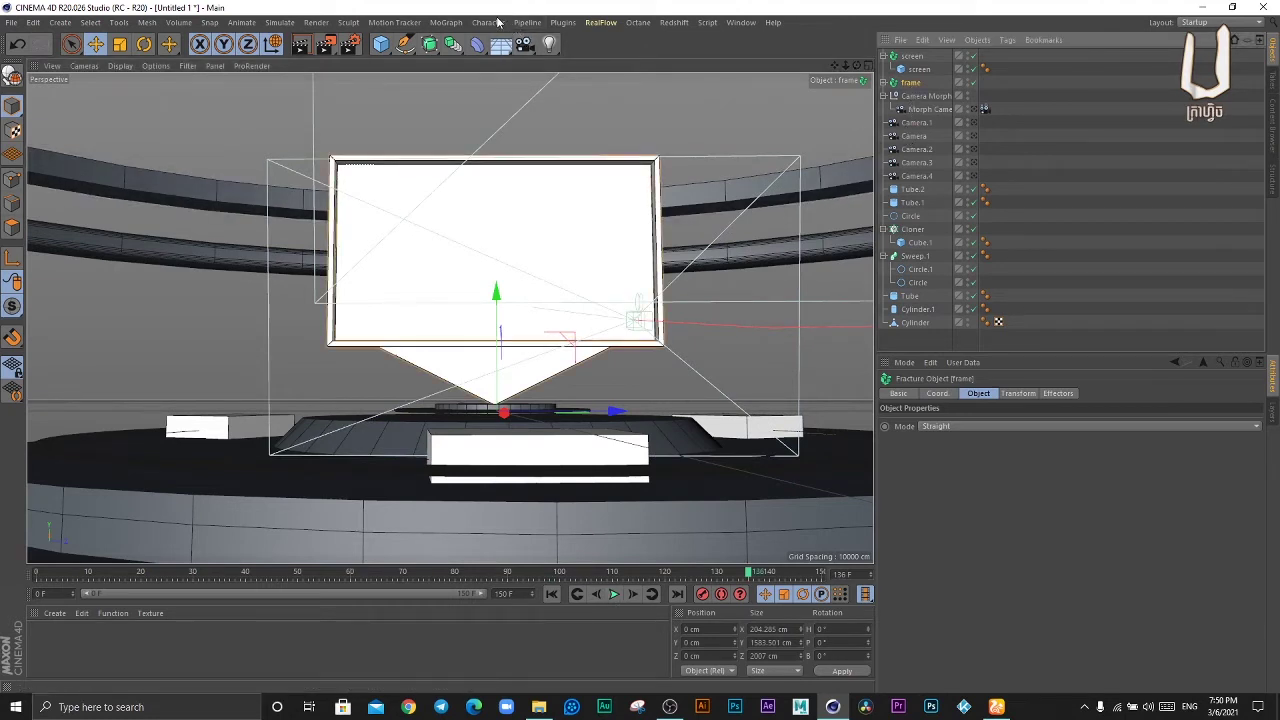
{"action": "left_click", "coordinate": [497, 20]}
{"action": "mouse_move", "coordinate": [490, 42]}
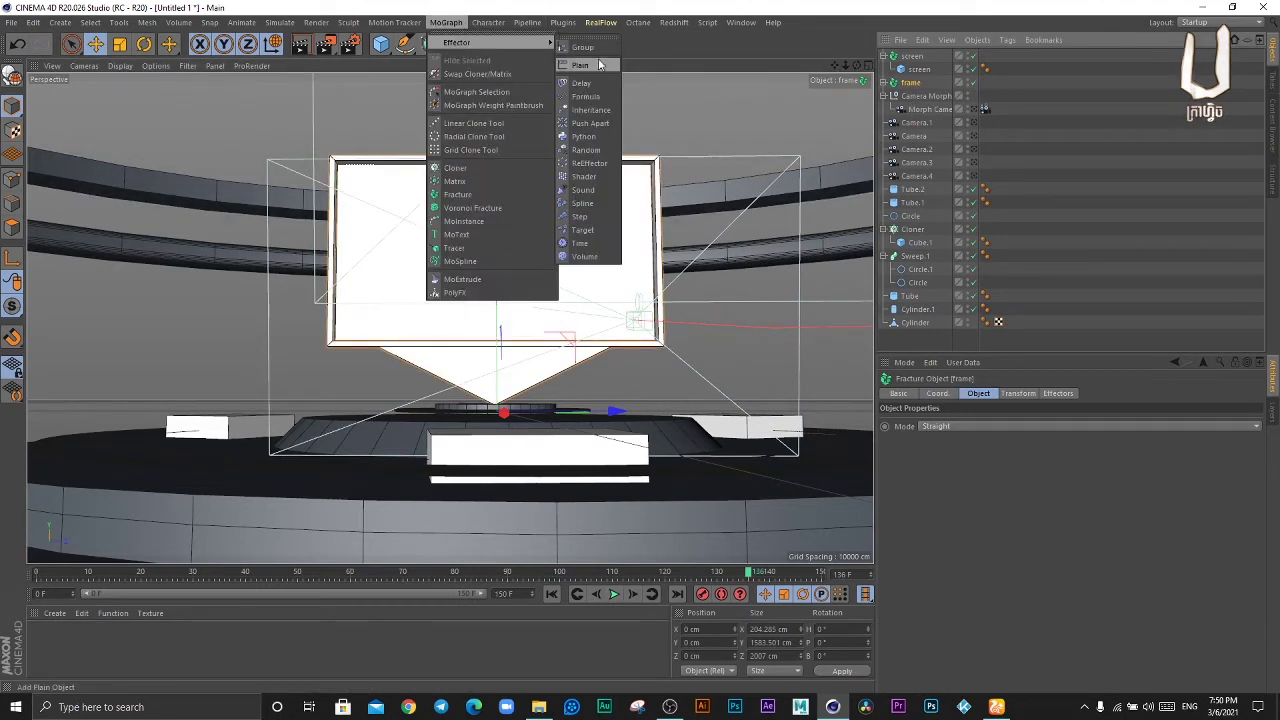
{"action": "left_click", "coordinate": [597, 66]}
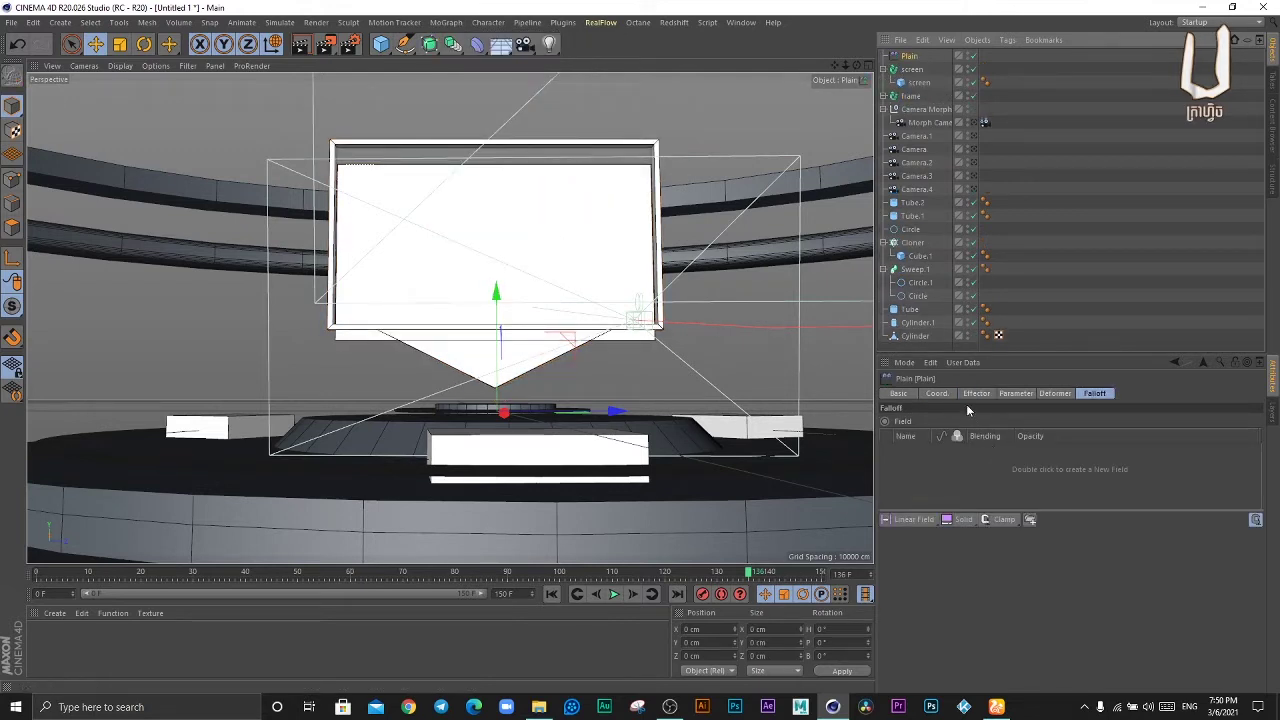
{"action": "left_click", "coordinate": [972, 395]}
{"action": "left_click", "coordinate": [938, 395]}
{"action": "left_click", "coordinate": [1012, 394]}
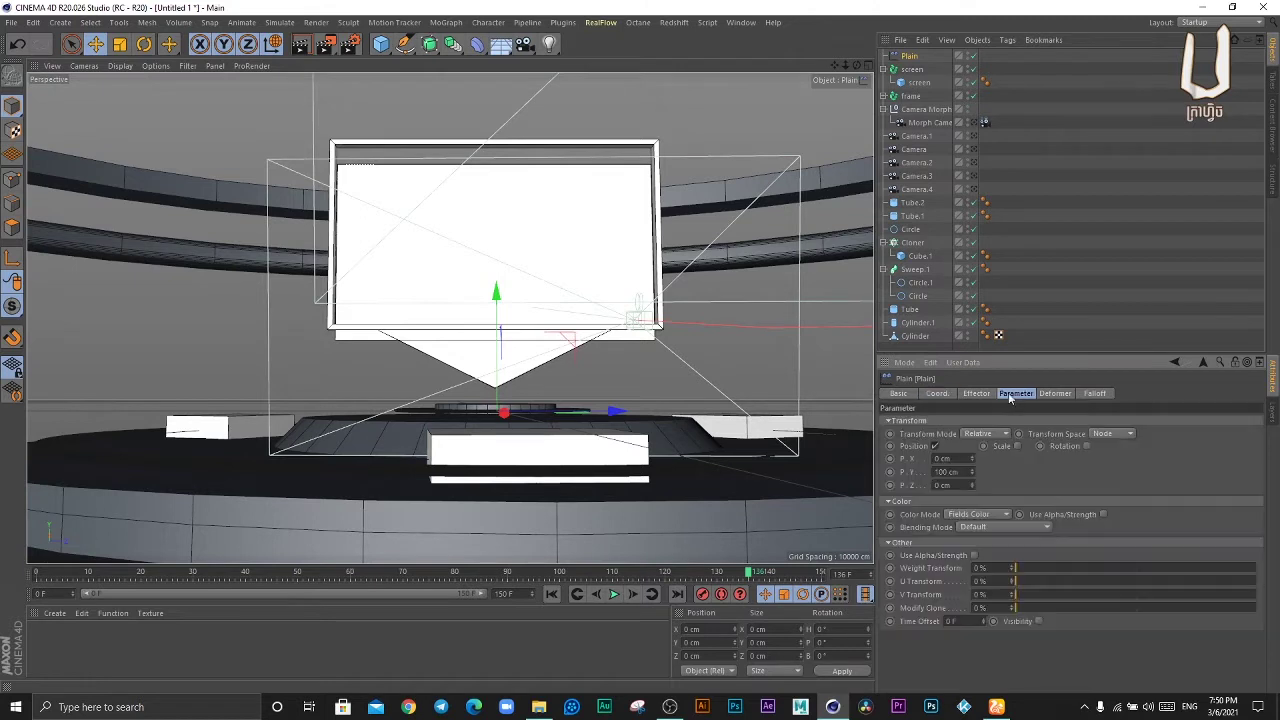
{"action": "left_click", "coordinate": [936, 446]}
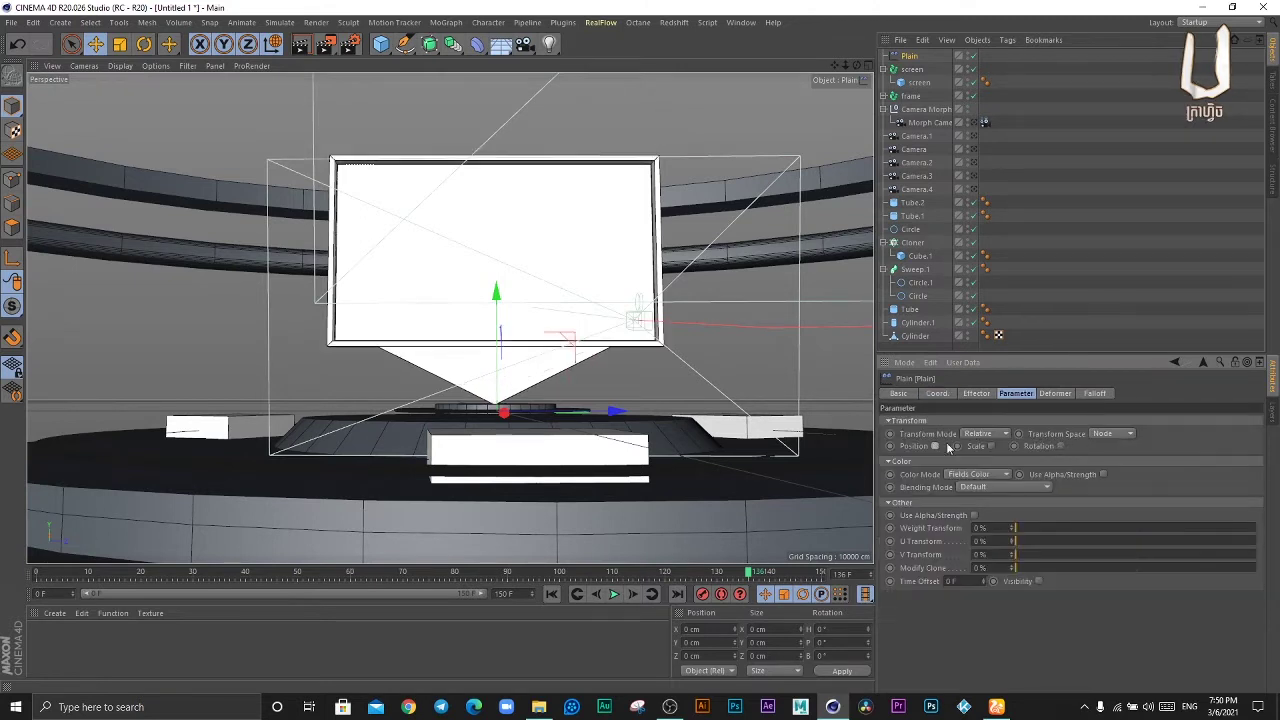
{"action": "left_click", "coordinate": [1061, 447]}
{"action": "left_click_drag", "start_coordinate": [1098, 477], "coordinate": [1101, 458]}
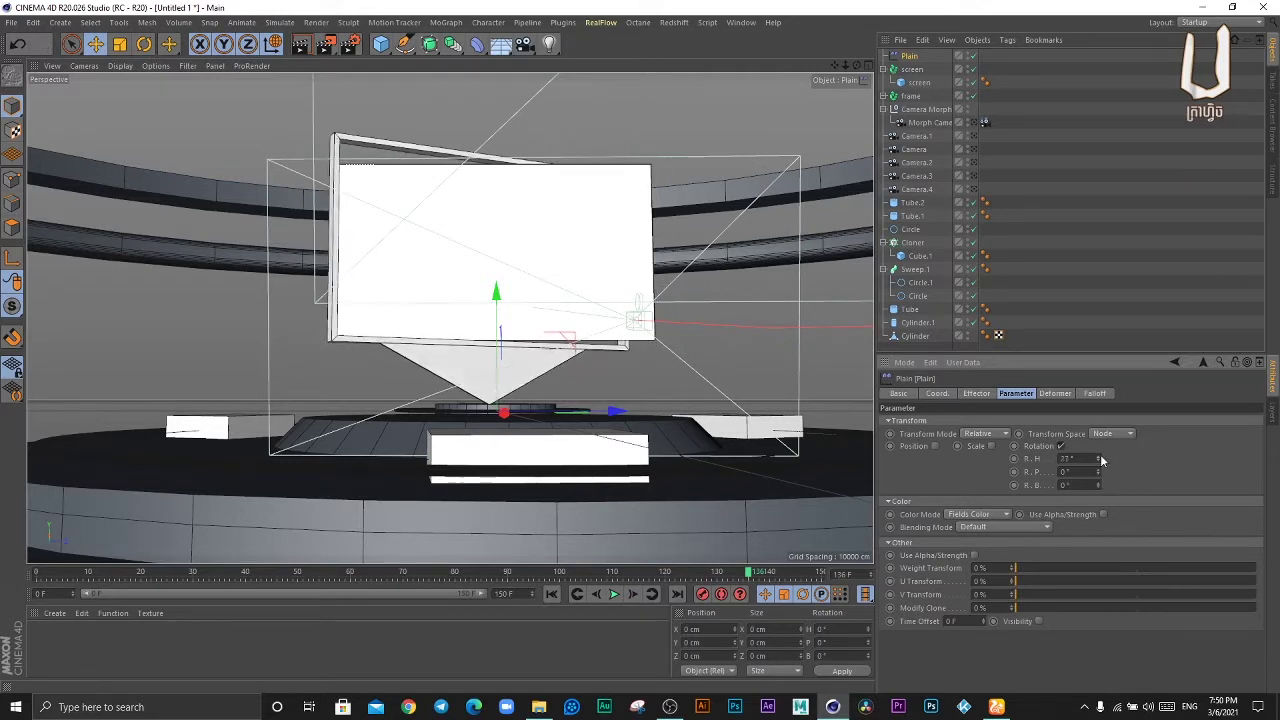
{"action": "type", "text": "90"}
{"action": "key", "text": "Return"}
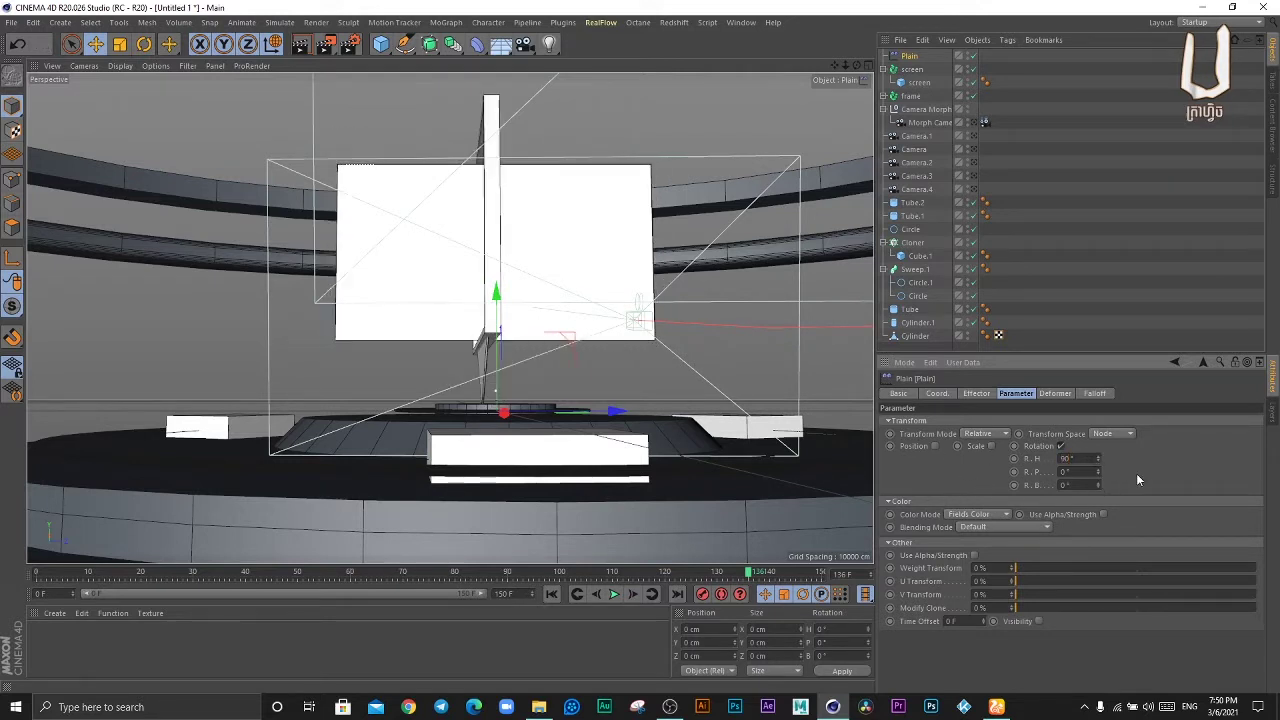
{"action": "left_click", "coordinate": [1095, 393]}
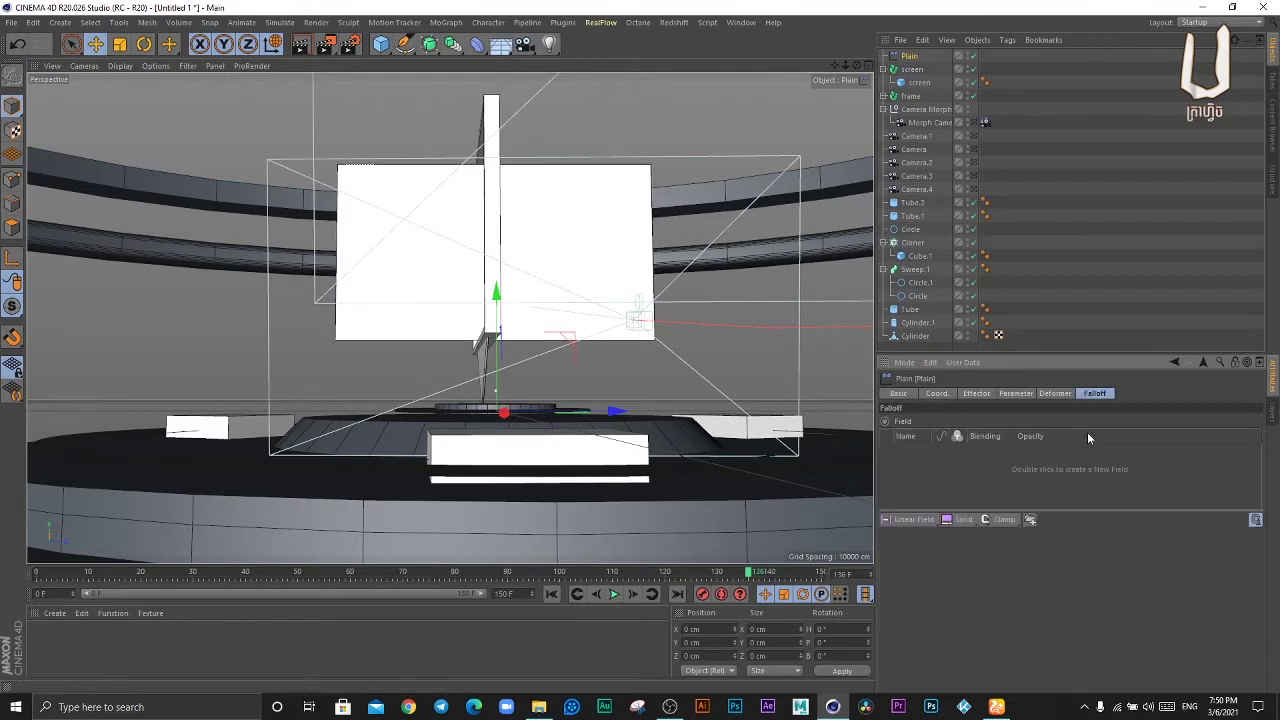
- Add a Linear Field to the Plain effector's falloff, pointing its direction along Z+
{"action": "left_click", "coordinate": [903, 520]}
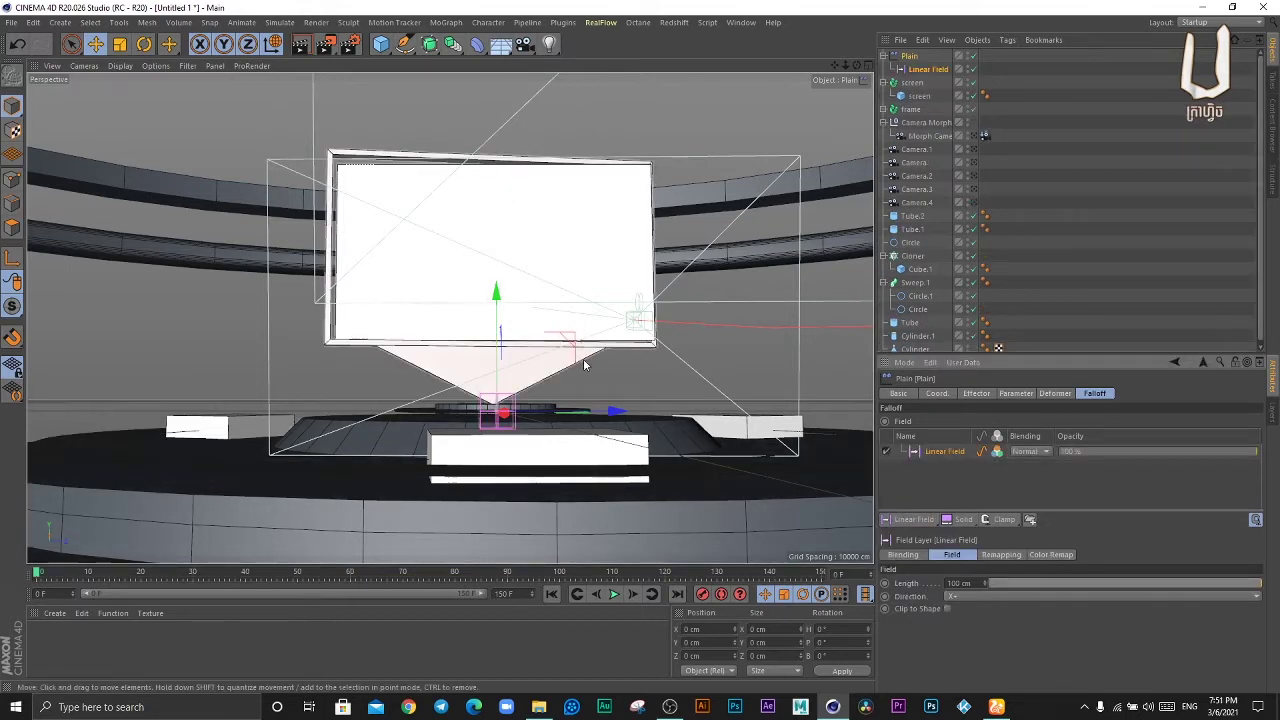
{"action": "left_click_drag", "start_coordinate": [604, 413], "coordinate": [765, 440]}
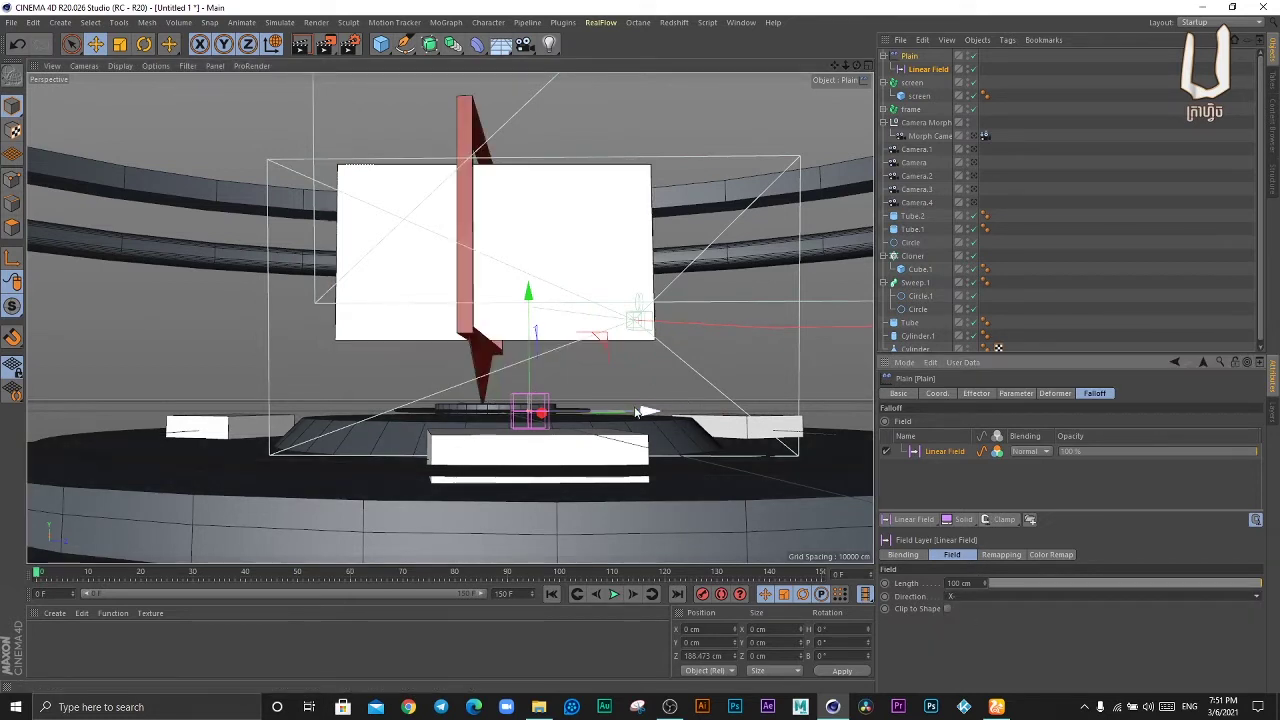
{"action": "mouse_move", "coordinate": [640, 411]}
{"action": "left_mouse_down"}
{"action": "mouse_move", "coordinate": [737, 410]}
{"action": "mouse_move", "coordinate": [662, 411]}
{"action": "left_mouse_up"}
{"action": "left_click", "coordinate": [972, 597]}
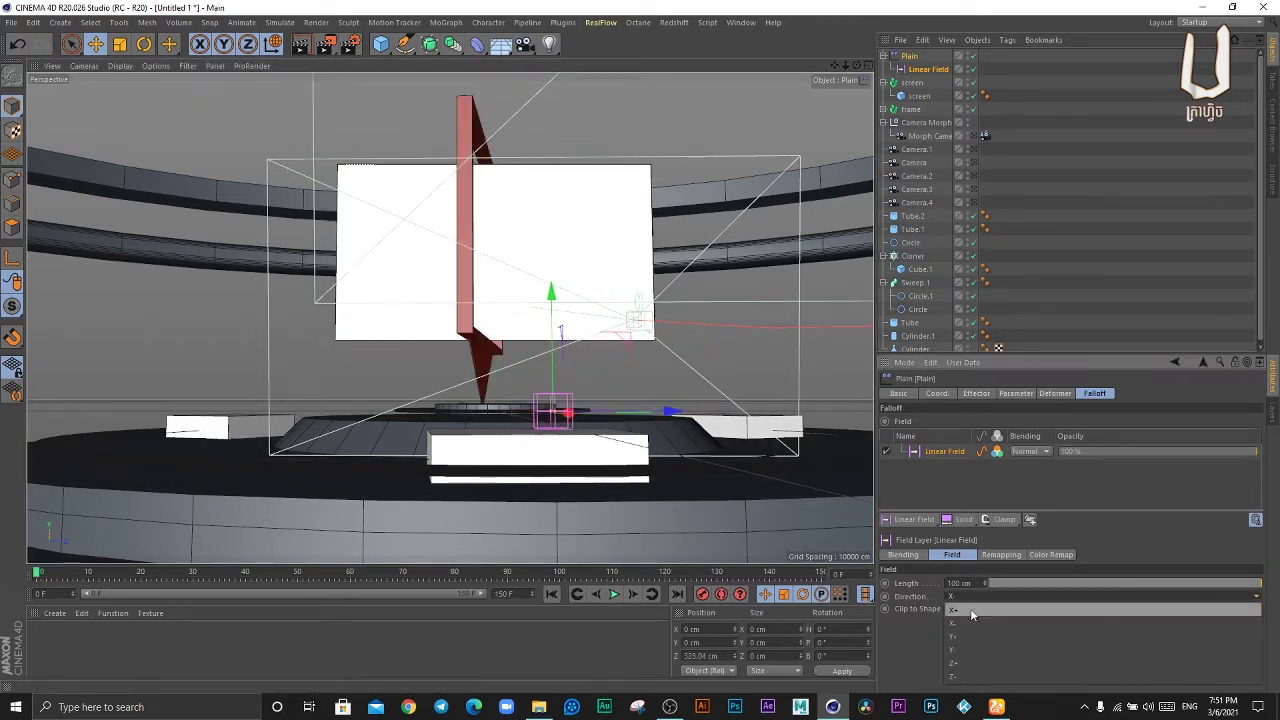
{"action": "left_click", "coordinate": [969, 637]}
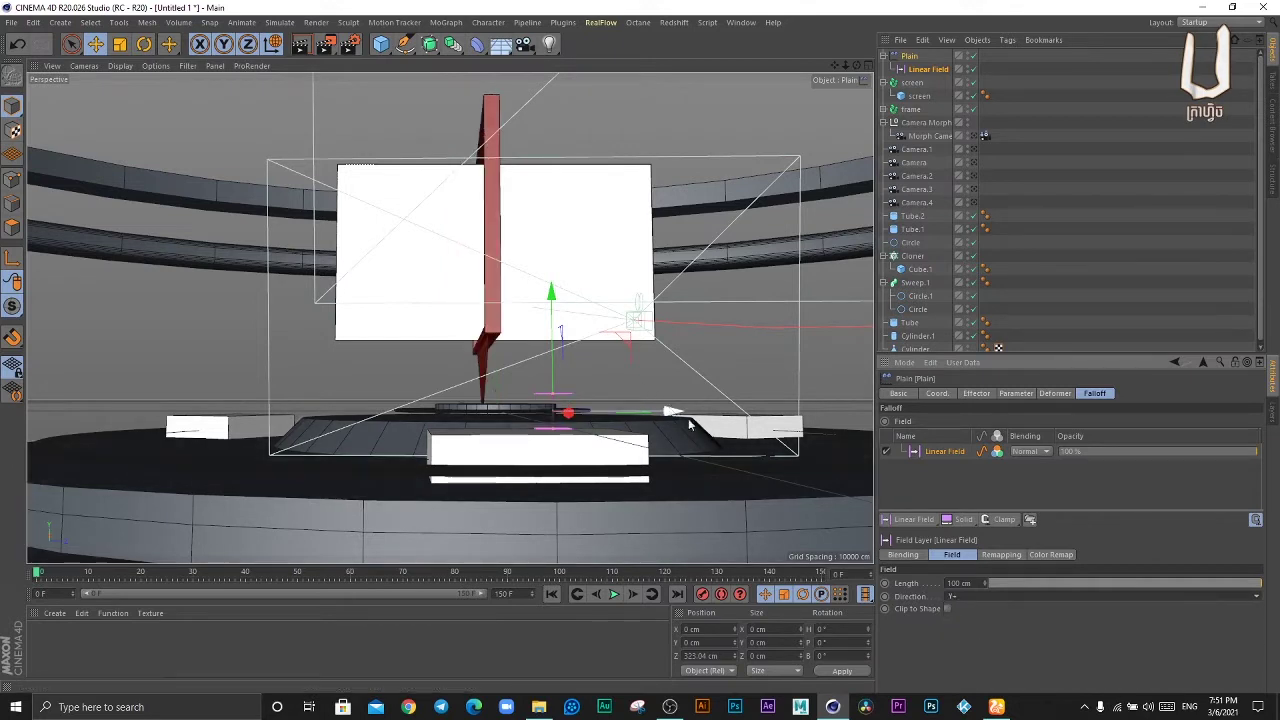
{"action": "left_click", "coordinate": [980, 595]}
{"action": "left_click", "coordinate": [968, 669]}
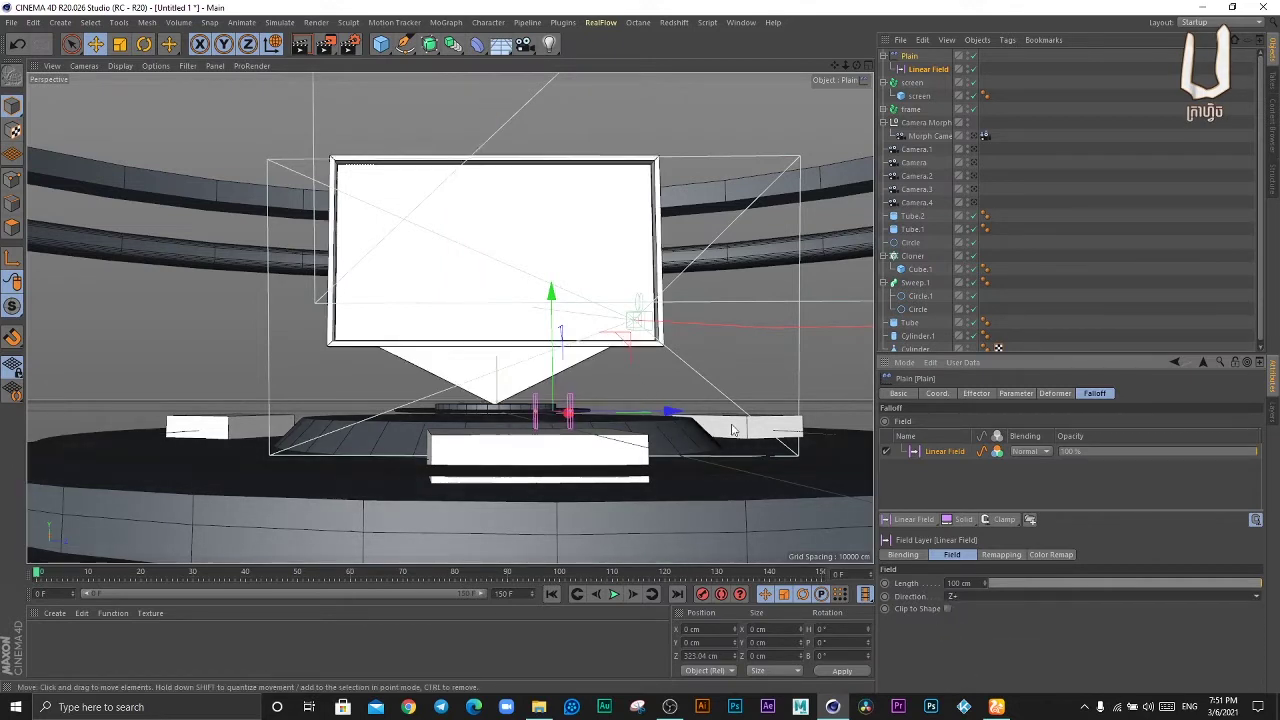
- Slide the linear field along Z at frame 80 and play to test the rotation
{"action": "mouse_move", "coordinate": [684, 423]}
{"action": "left_mouse_down"}
{"action": "mouse_move", "coordinate": [645, 404]}
{"action": "mouse_move", "coordinate": [552, 414]}
{"action": "mouse_move", "coordinate": [727, 418]}
{"action": "mouse_move", "coordinate": [507, 419]}
{"action": "left_mouse_up"}
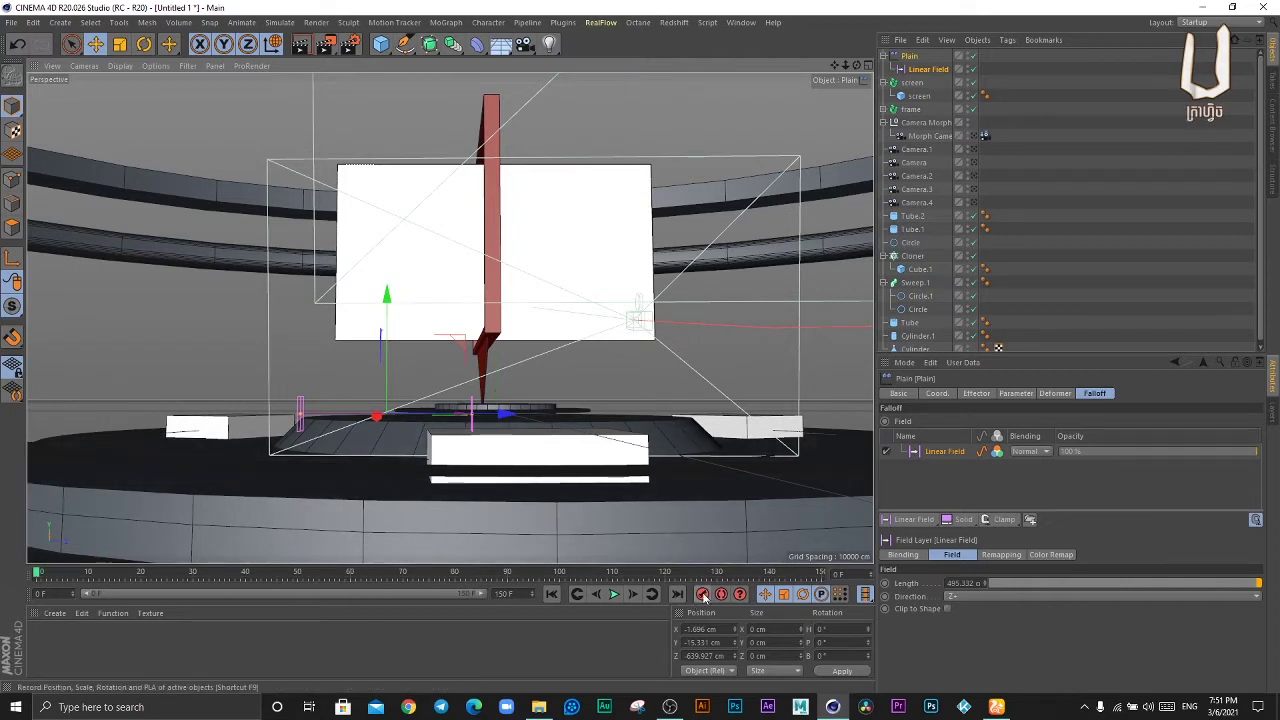
{"action": "left_click", "coordinate": [455, 576]}
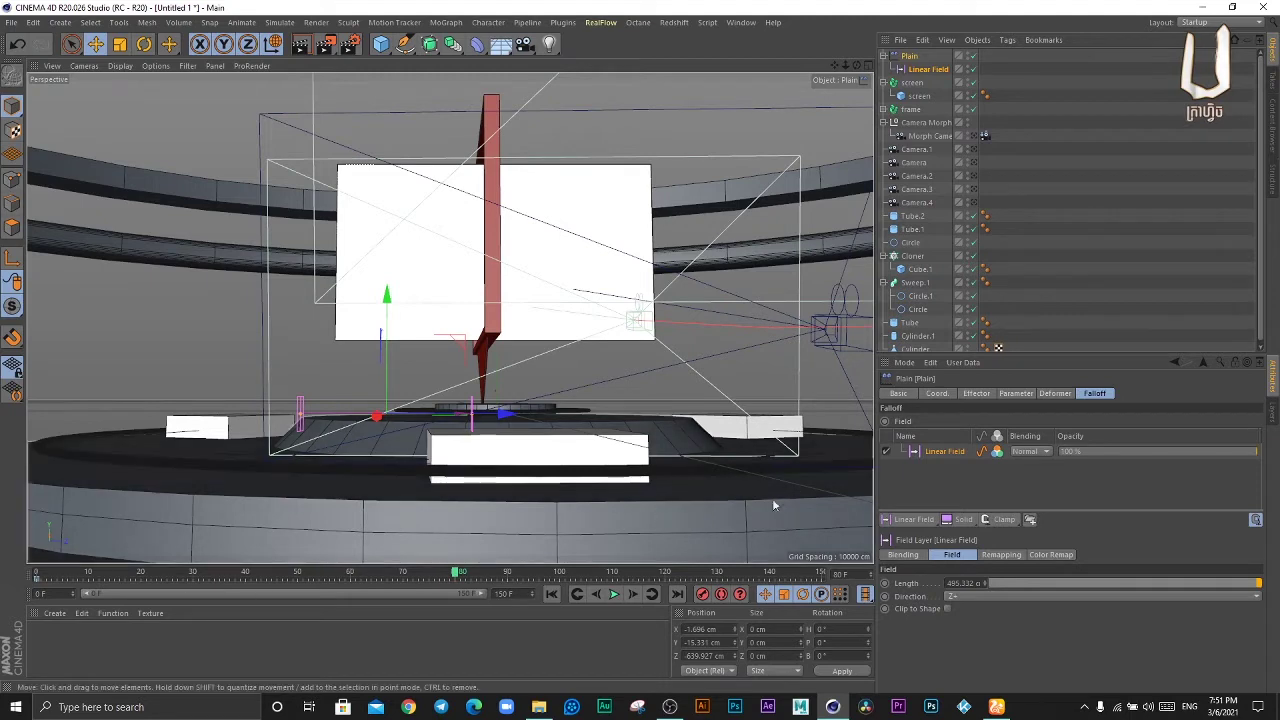
{"action": "left_click_drag", "start_coordinate": [521, 427], "coordinate": [812, 424]}
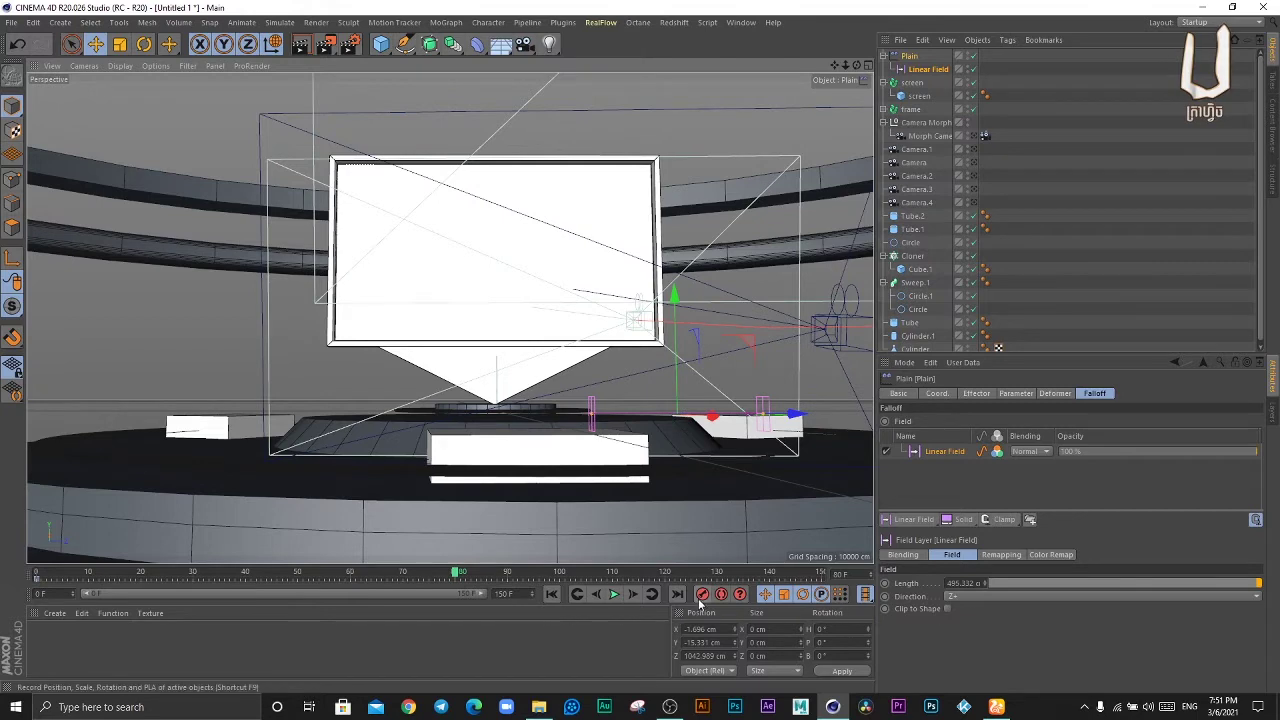
{"action": "left_click", "coordinate": [614, 595]}
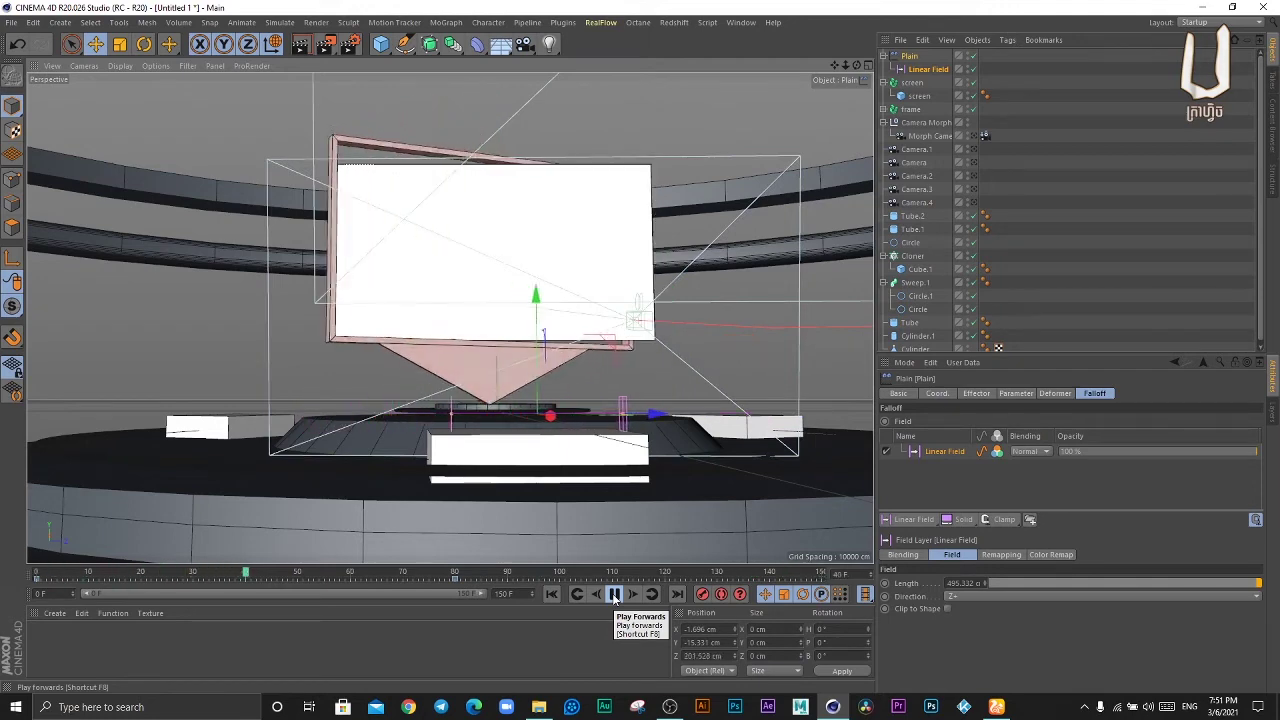
{"action": "left_click", "coordinate": [614, 595]}
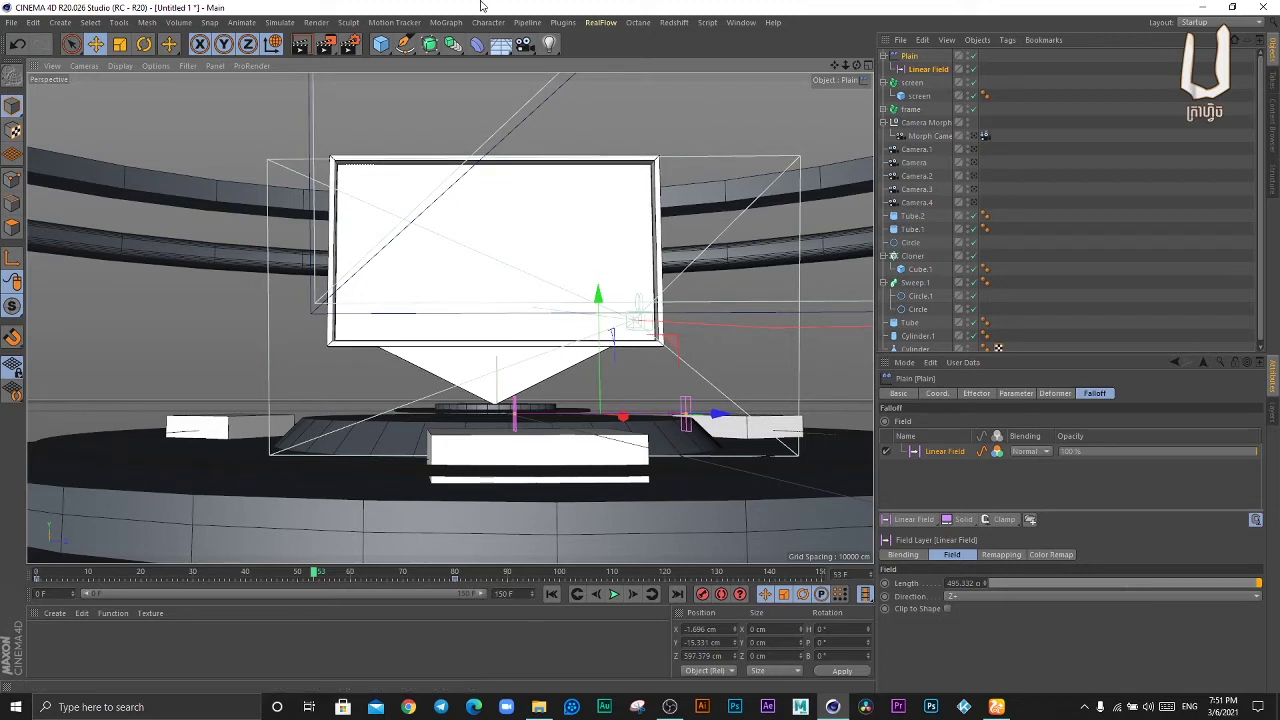
- Add a second Plain effector, Plain.1, and make it replace Plain in the frame Fracture's effectors list
{"action": "left_click", "coordinate": [448, 22]}
{"action": "mouse_move", "coordinate": [490, 42]}
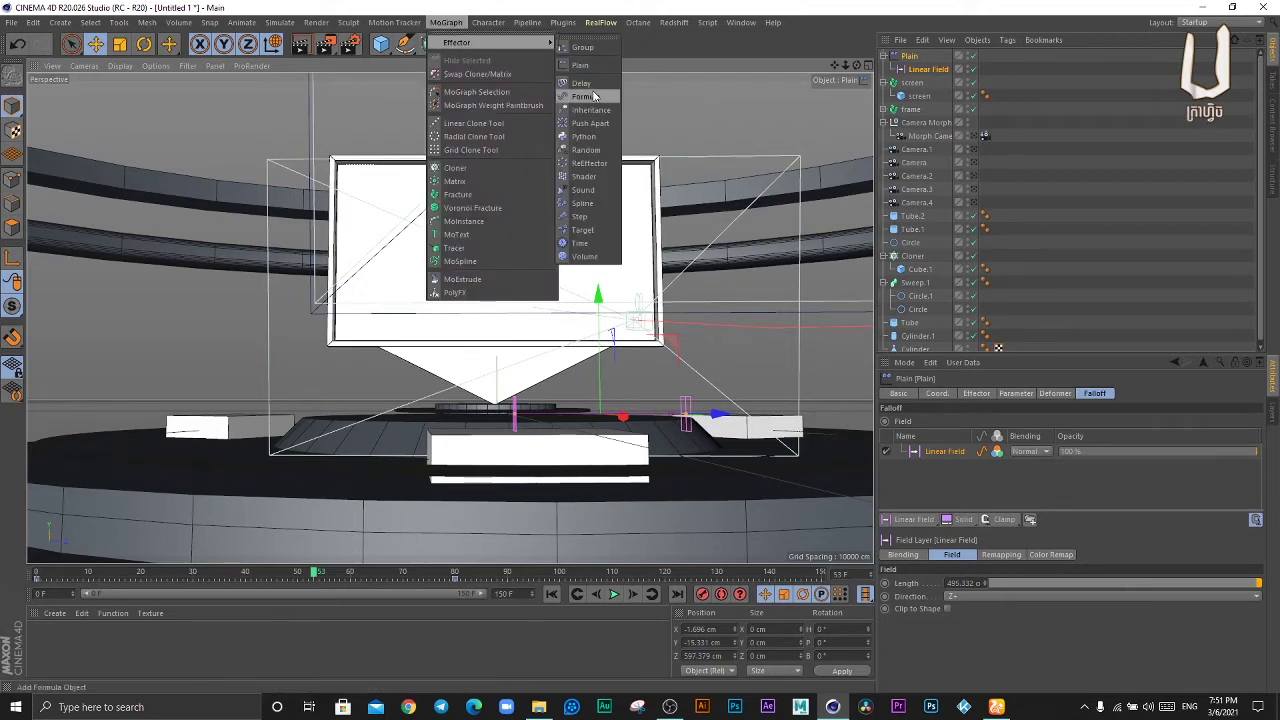
{"action": "left_click", "coordinate": [592, 65]}
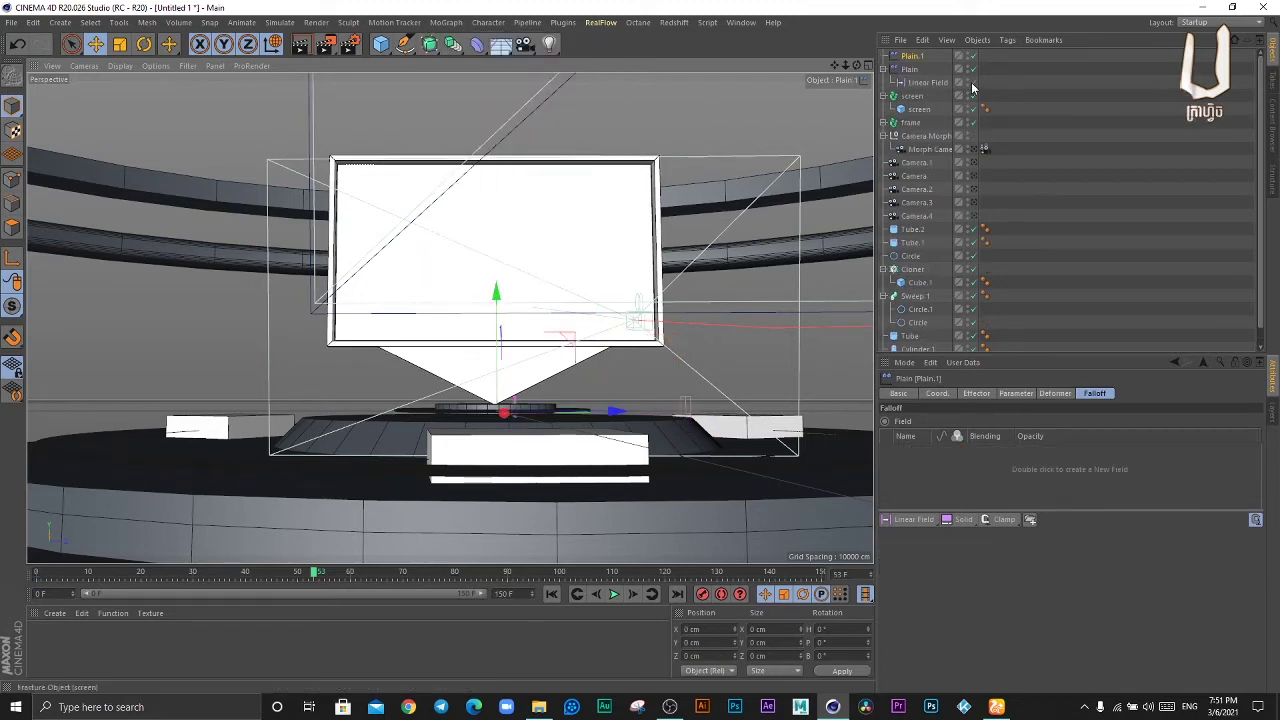
{"action": "left_click", "coordinate": [910, 122]}
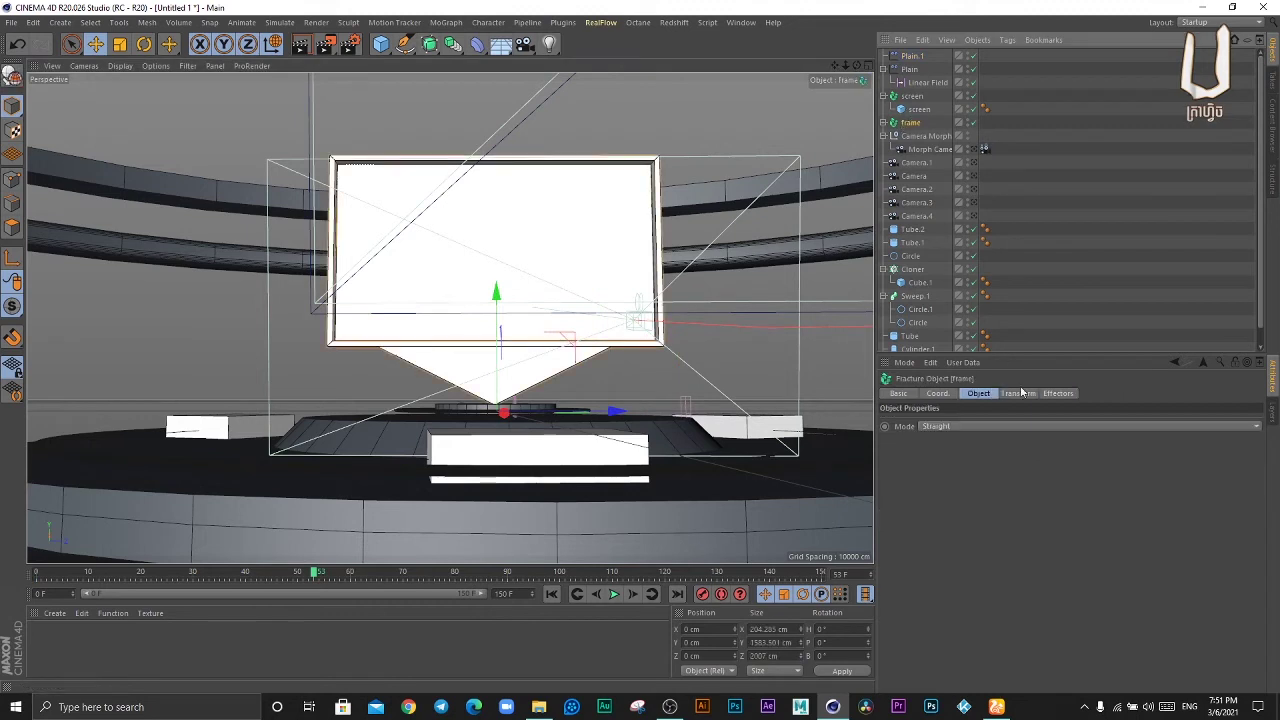
{"action": "left_click", "coordinate": [1058, 393]}
{"action": "left_click_drag", "start_coordinate": [897, 64], "coordinate": [1003, 463]}
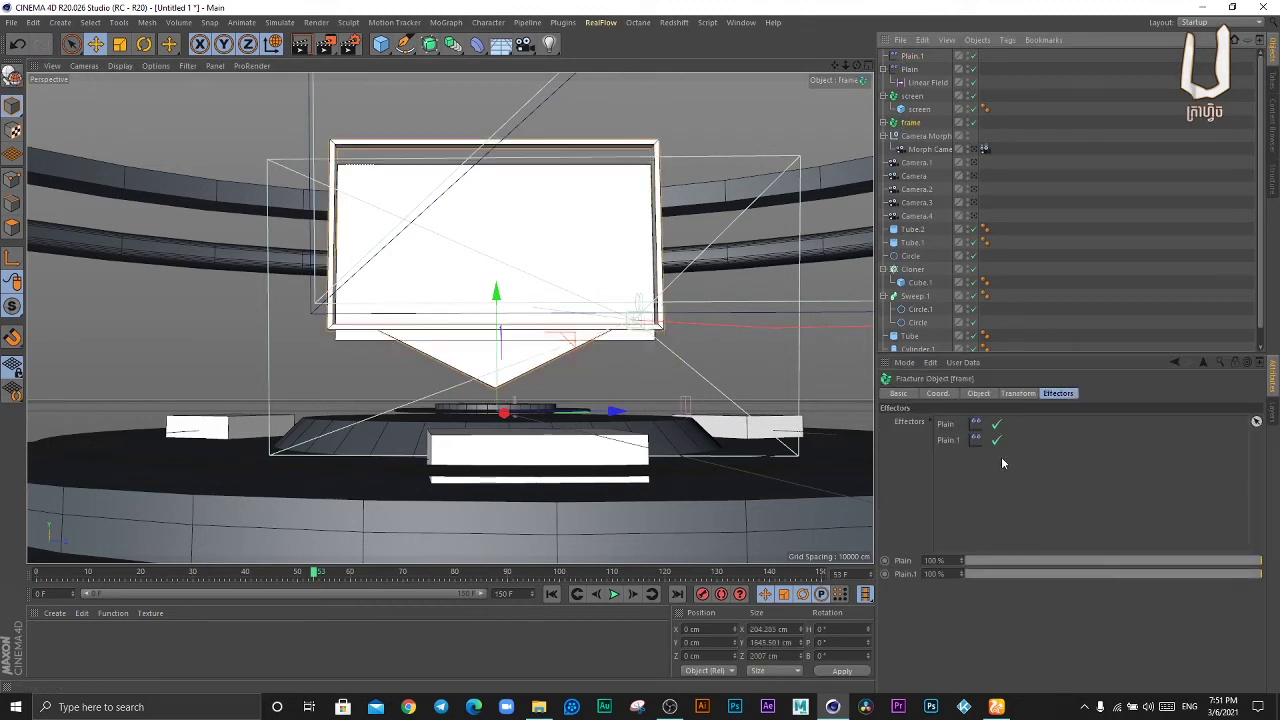
{"action": "left_click", "coordinate": [954, 427]}
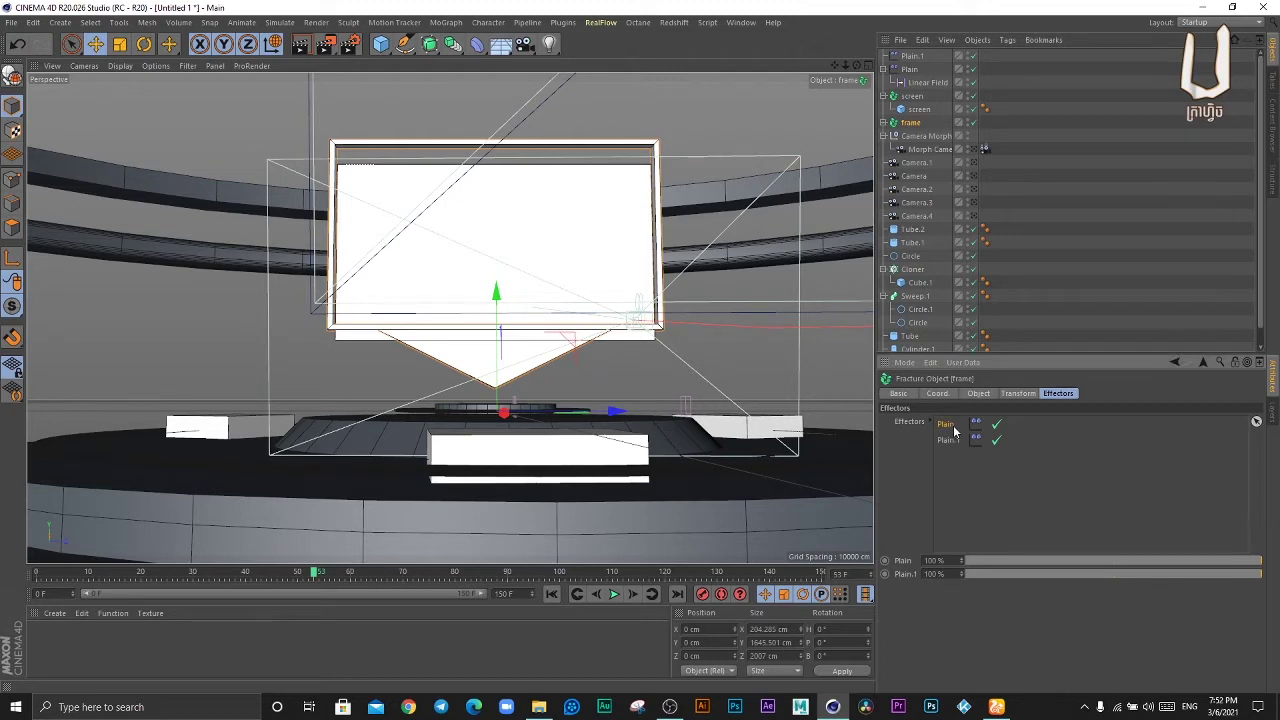
{"action": "key", "text": "Delete"}
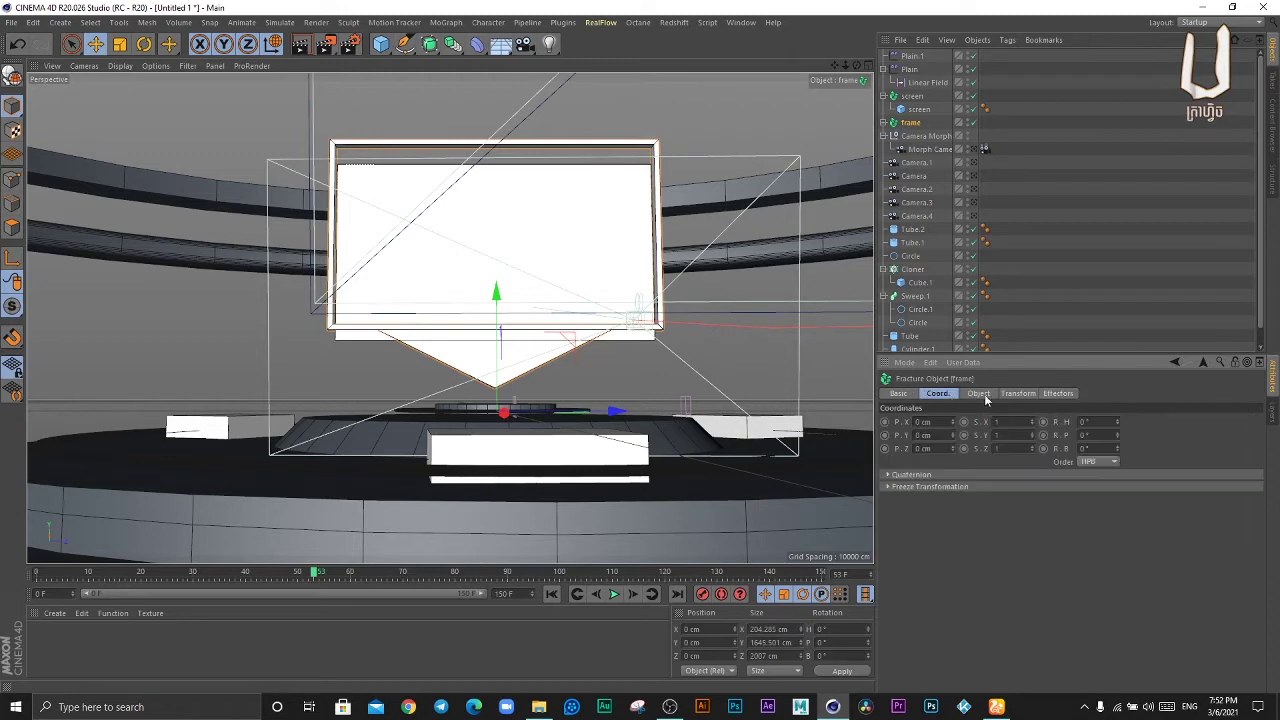
- Check the frame Fracture's Object and Coord. settings, then select Plain.1
{"action": "left_click", "coordinate": [967, 395]}
{"action": "left_click", "coordinate": [938, 396]}
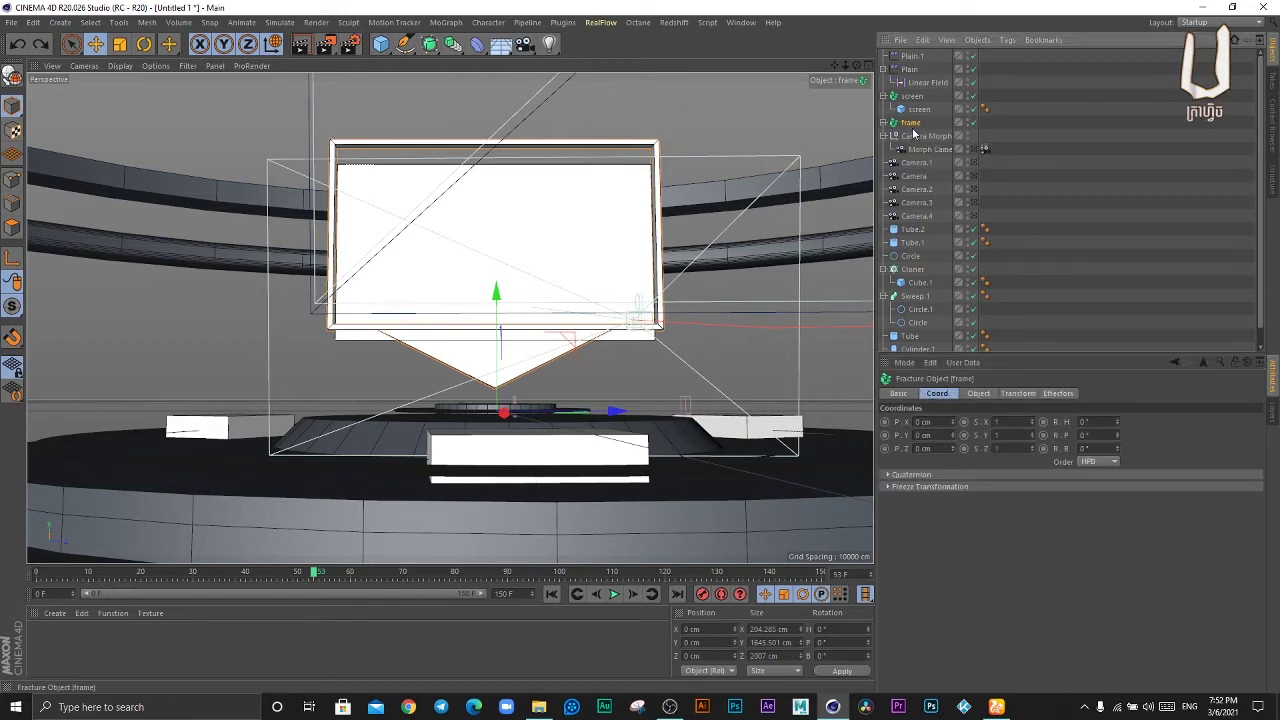
{"action": "left_click", "coordinate": [919, 58]}
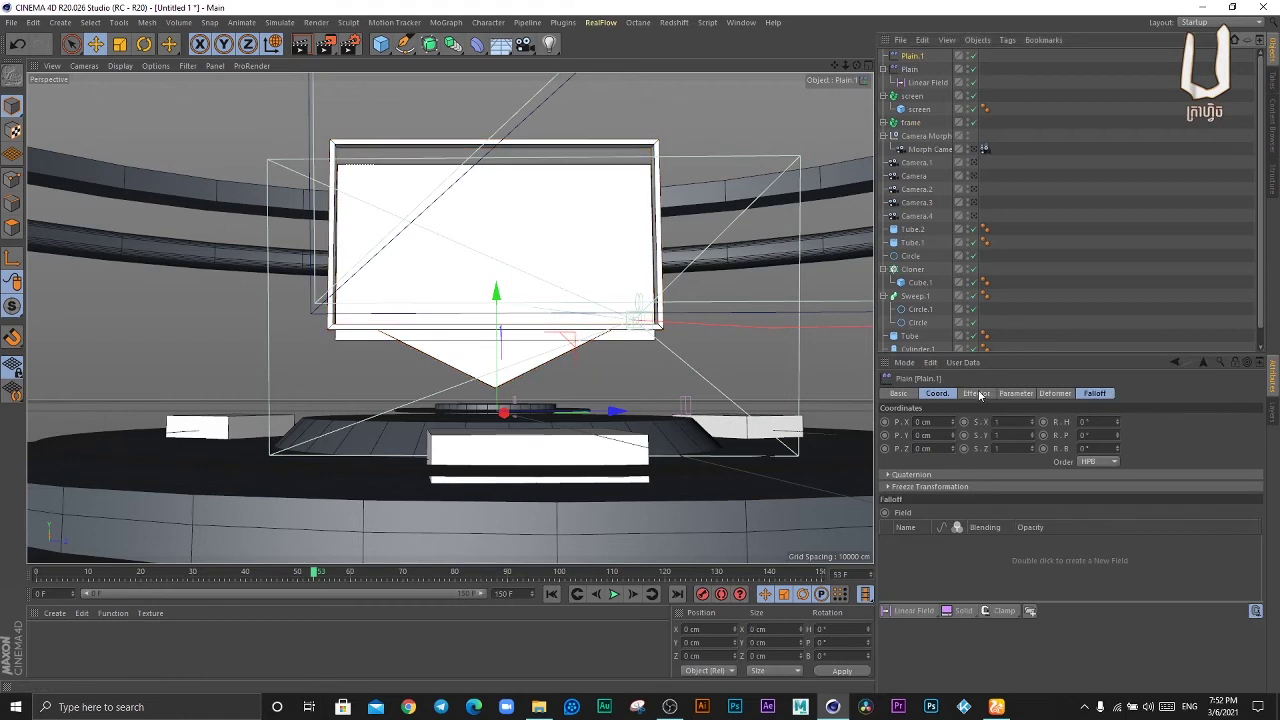
- Turn off Plain.1's Position change and add Plain.1 to the screen fracture's effectors
{"action": "left_click", "coordinate": [1016, 393]}
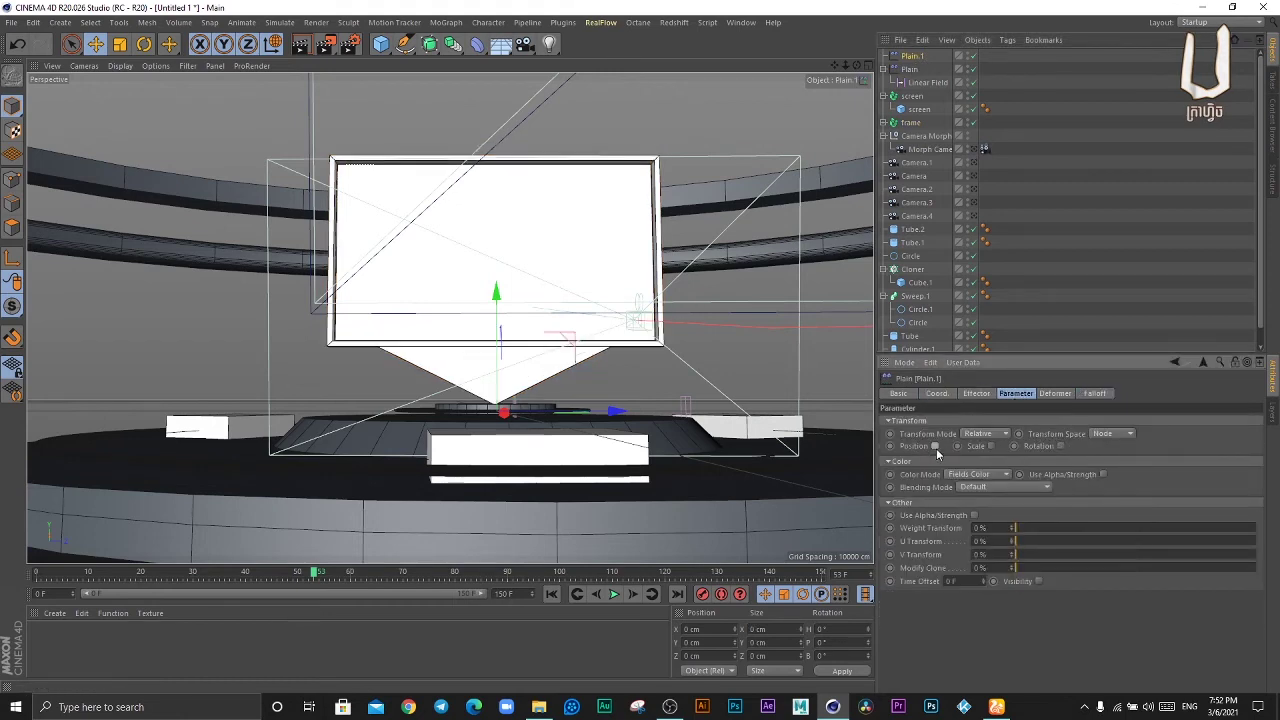
{"action": "left_click", "coordinate": [936, 446]}
{"action": "left_click", "coordinate": [616, 594]}
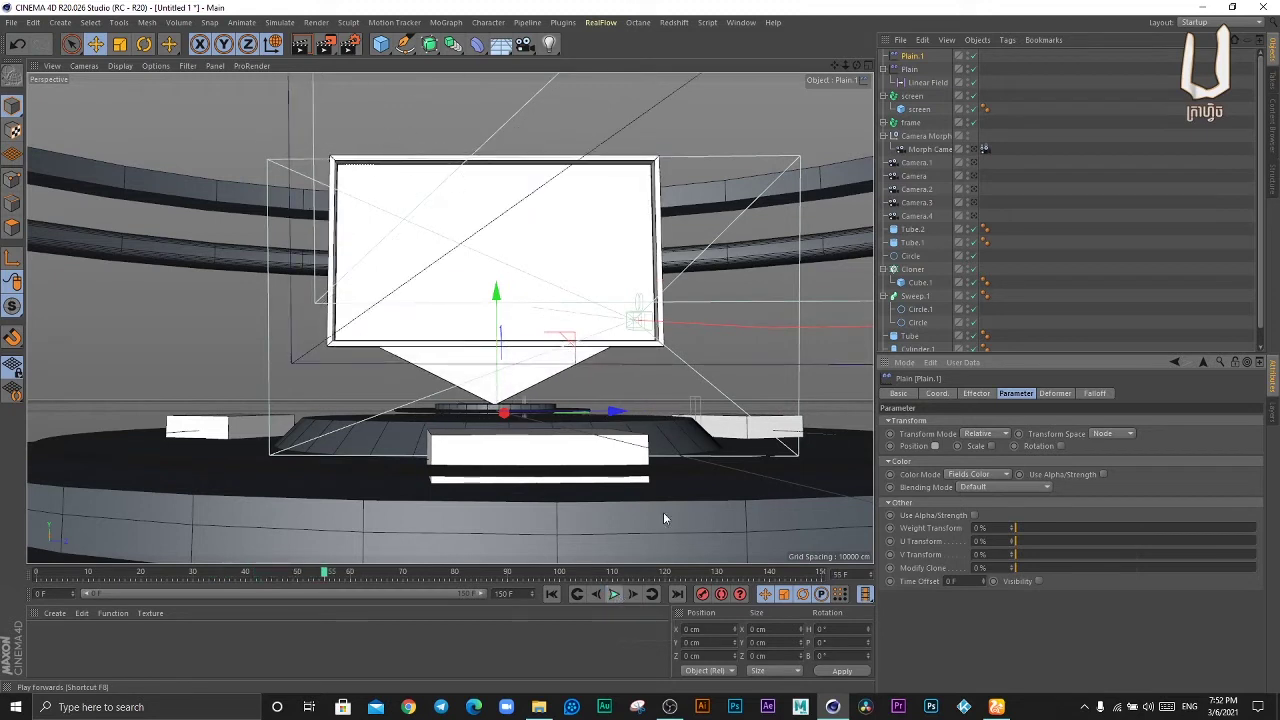
{"action": "left_click", "coordinate": [918, 108]}
{"action": "left_click", "coordinate": [912, 95]}
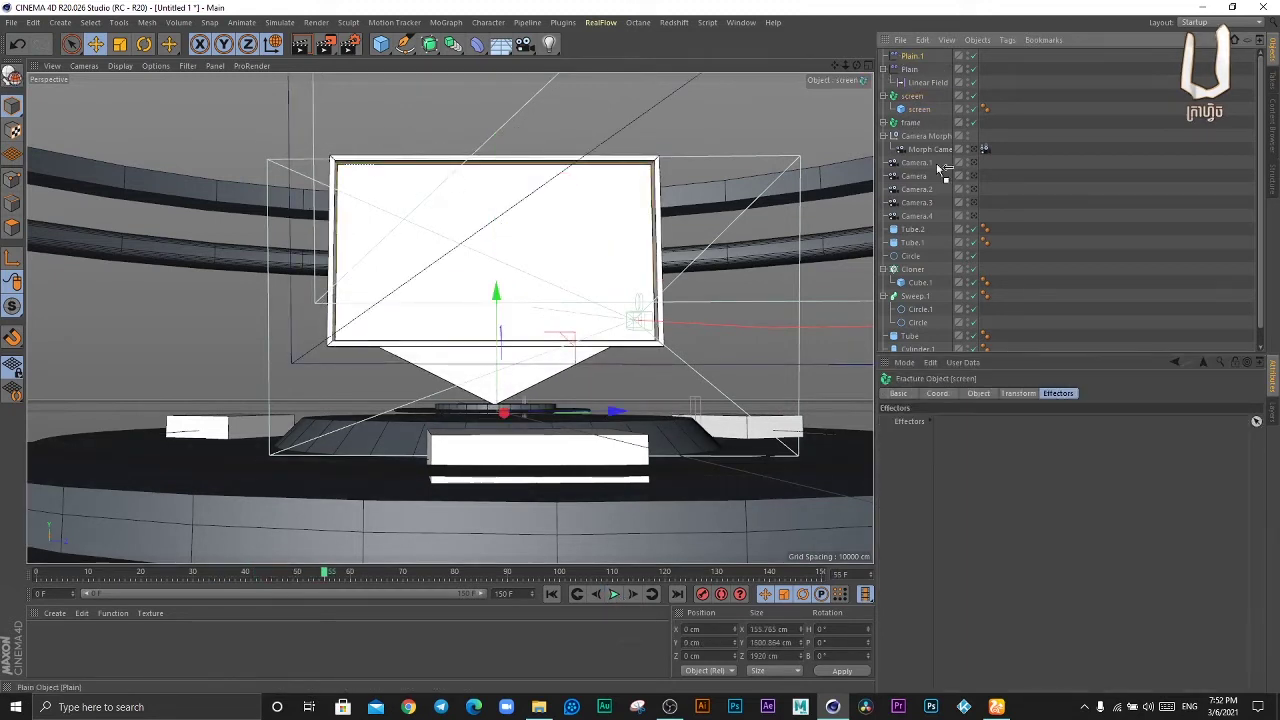
{"action": "left_click_drag", "start_coordinate": [910, 56], "coordinate": [1009, 484]}
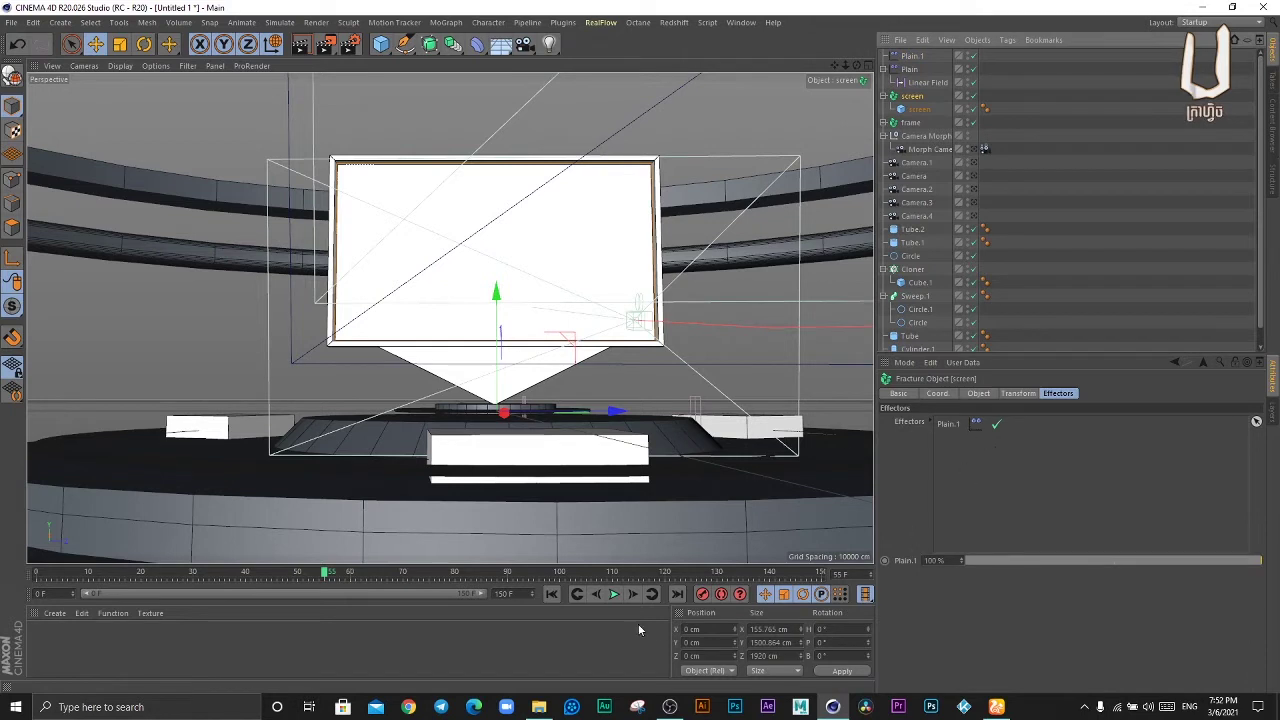
- Add a Linear Field to Plain.1's falloff
{"action": "left_click", "coordinate": [911, 56]}
{"action": "left_click", "coordinate": [1094, 393]}
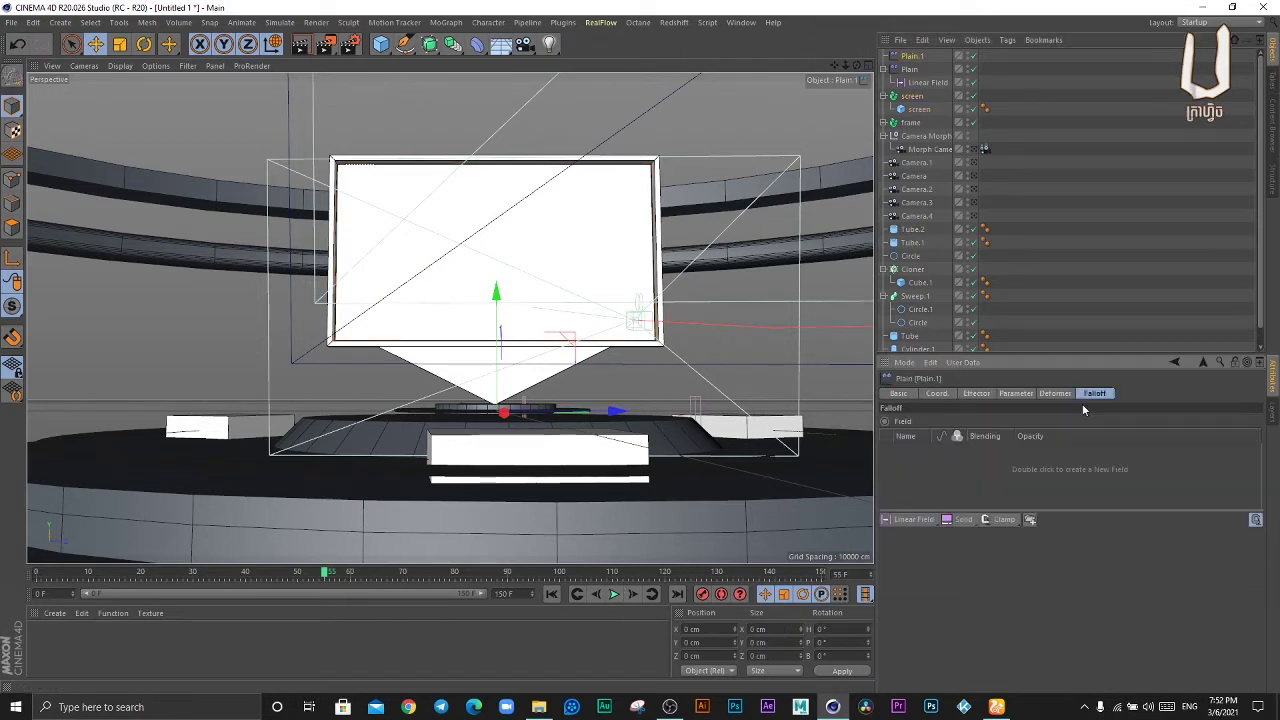
{"action": "left_click", "coordinate": [898, 521]}
{"action": "left_click", "coordinate": [976, 394]}
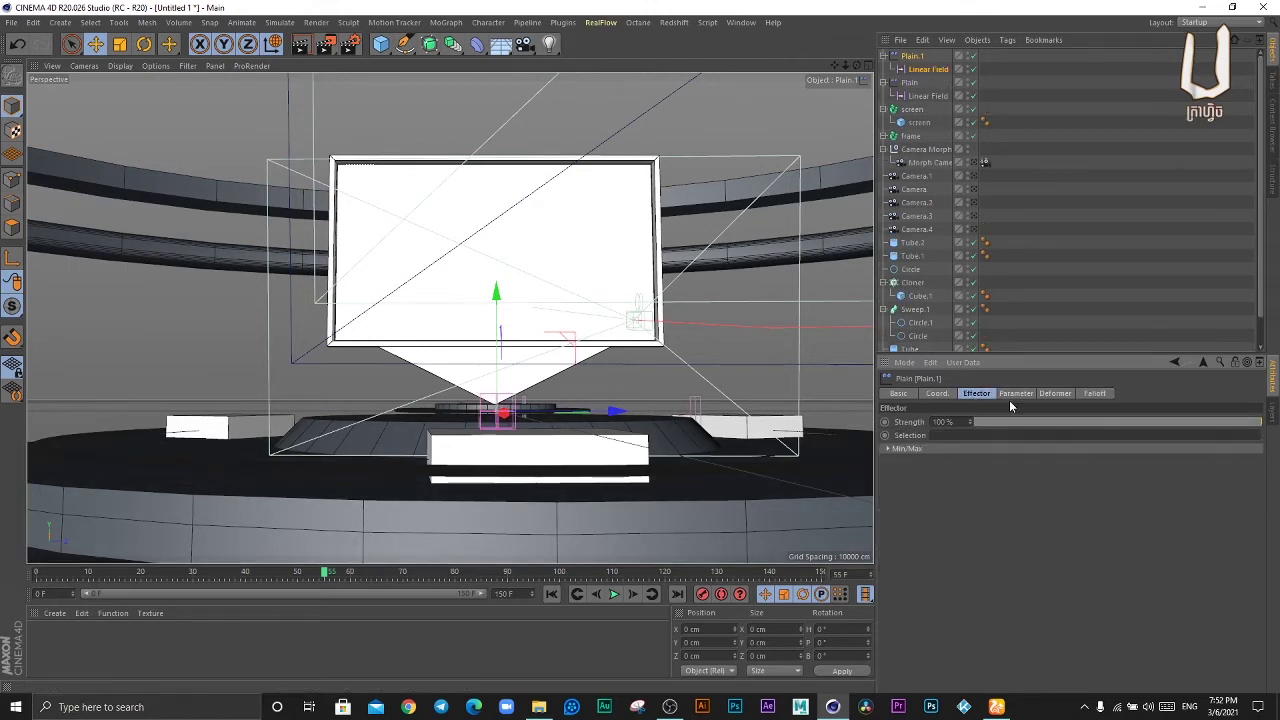
- Enable Rotation on Plain.1 with a heading of −90°
{"action": "left_click", "coordinate": [1016, 395]}
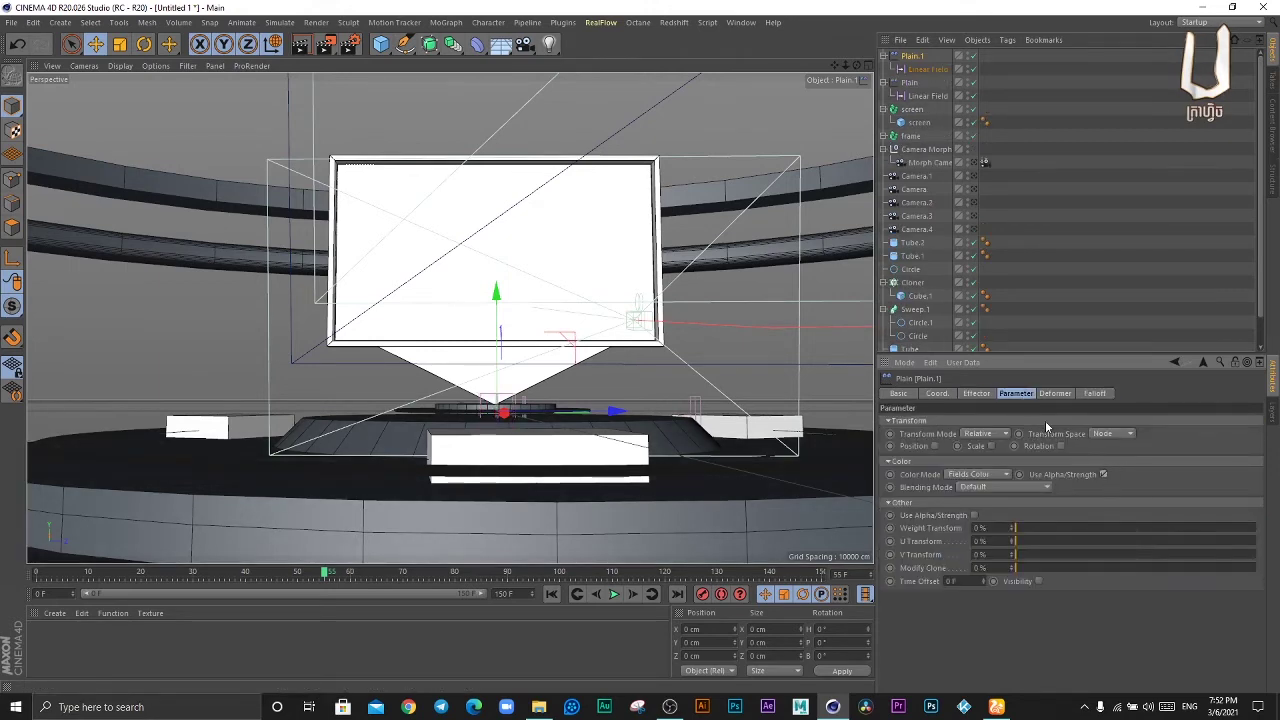
{"action": "left_click", "coordinate": [990, 395]}
{"action": "left_click", "coordinate": [1015, 395]}
{"action": "left_click", "coordinate": [1061, 446]}
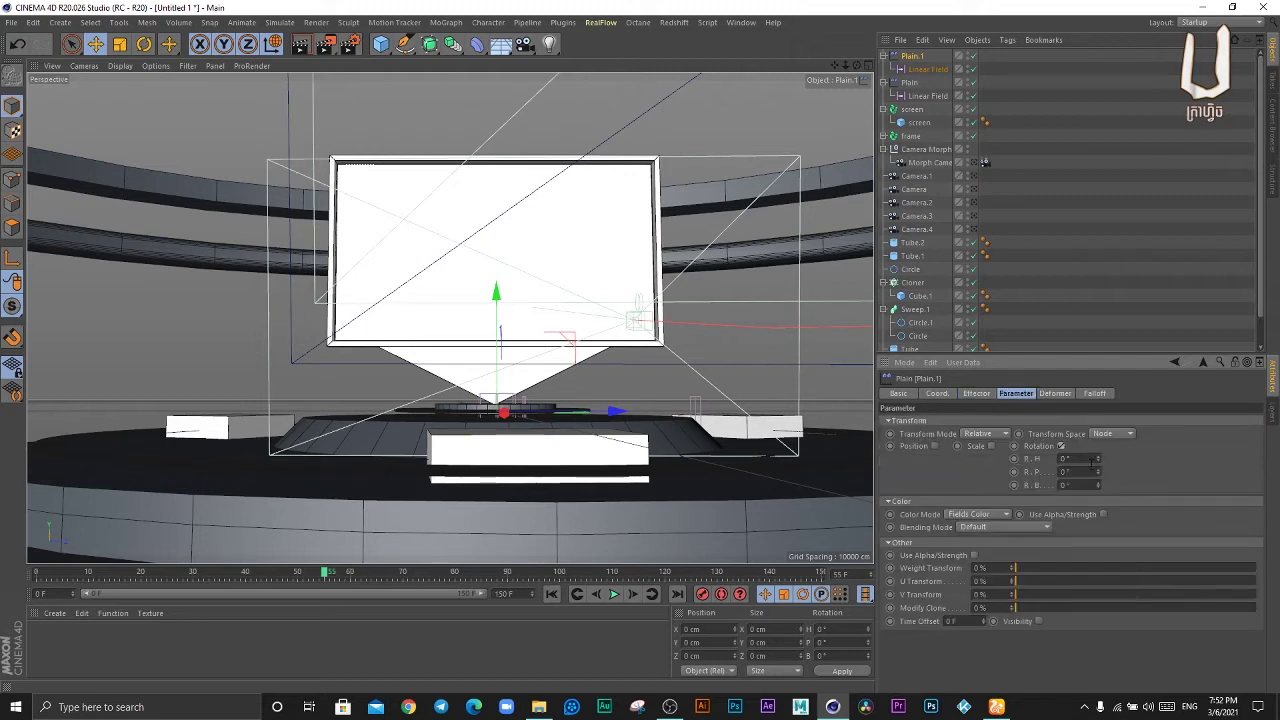
{"action": "left_click_drag", "start_coordinate": [1100, 460], "coordinate": [1084, 458]}
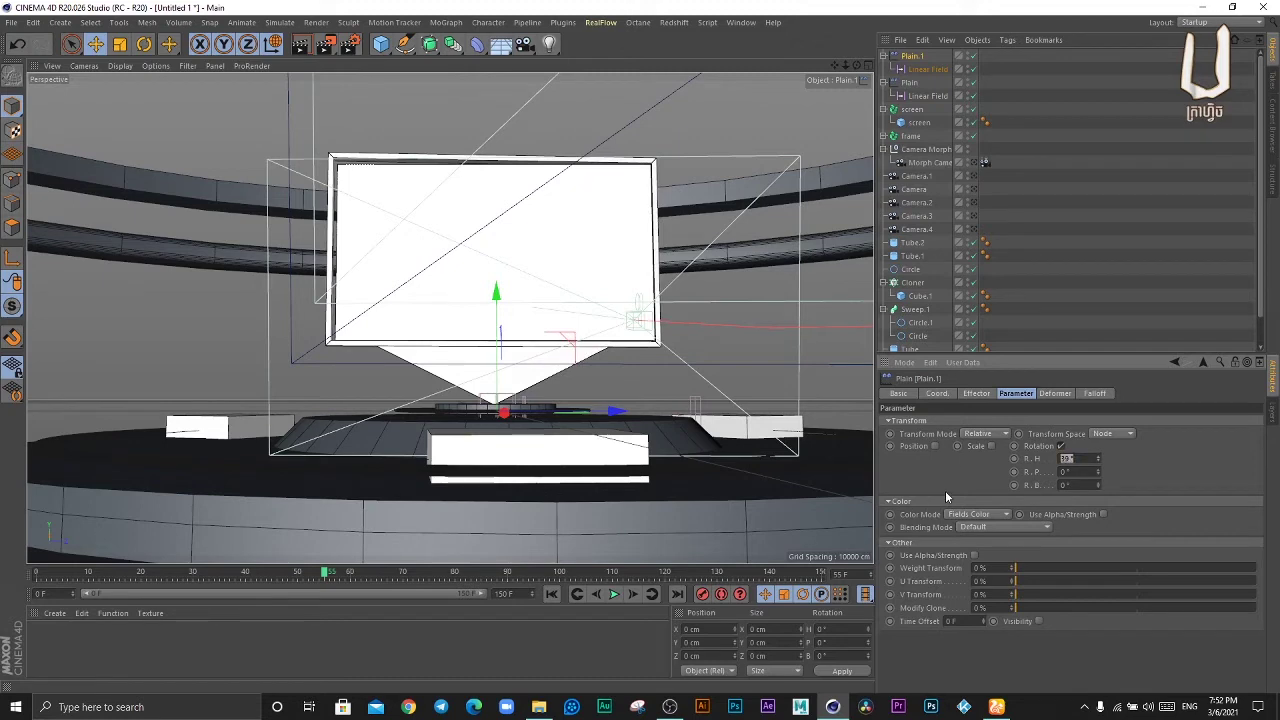
{"action": "type", "text": "-"}
{"action": "key", "text": "Return"}
- Set the linear field direction to Z+ and move it so the screen faces forward
{"action": "left_click", "coordinate": [1097, 394]}
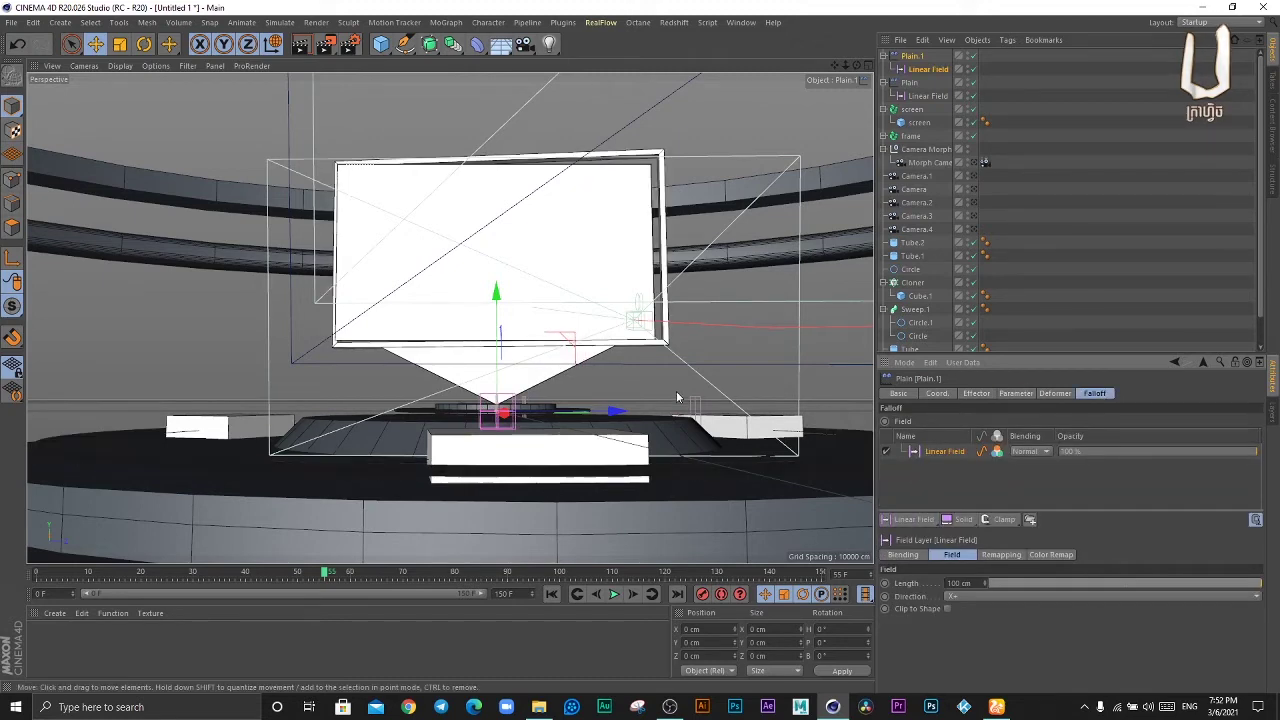
{"action": "left_click", "coordinate": [974, 596]}
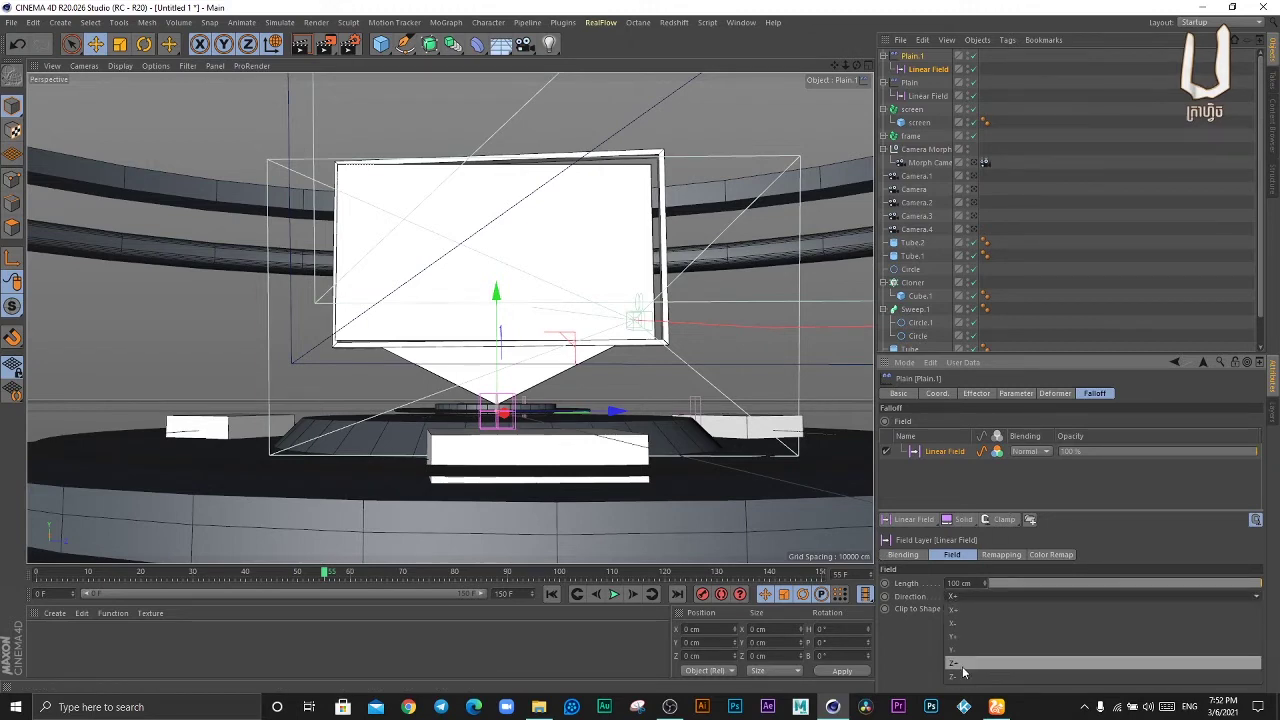
{"action": "left_click", "coordinate": [960, 664]}
{"action": "mouse_move", "coordinate": [614, 422]}
{"action": "left_mouse_down"}
{"action": "mouse_move", "coordinate": [671, 426]}
{"action": "mouse_move", "coordinate": [567, 424]}
{"action": "mouse_move", "coordinate": [660, 430]}
{"action": "mouse_move", "coordinate": [575, 420]}
{"action": "mouse_move", "coordinate": [591, 429]}
{"action": "mouse_move", "coordinate": [625, 398]}
{"action": "left_mouse_up"}
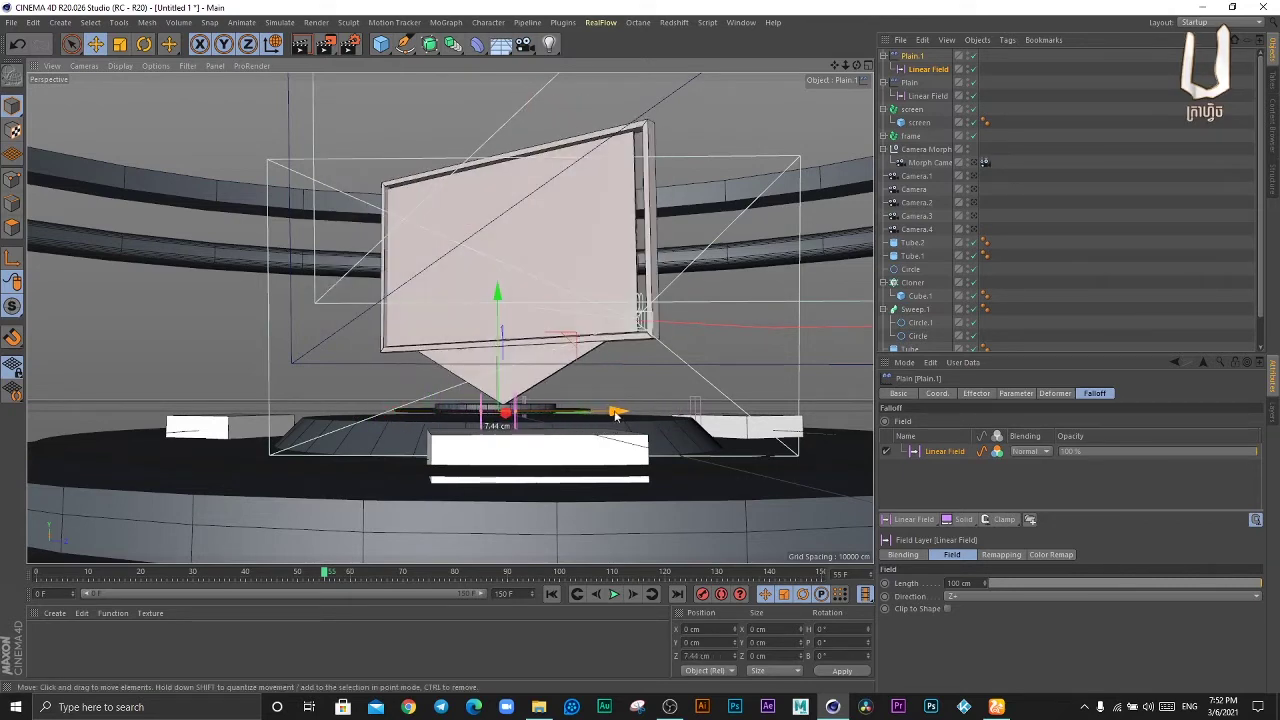
{"action": "left_click", "coordinate": [1016, 394]}
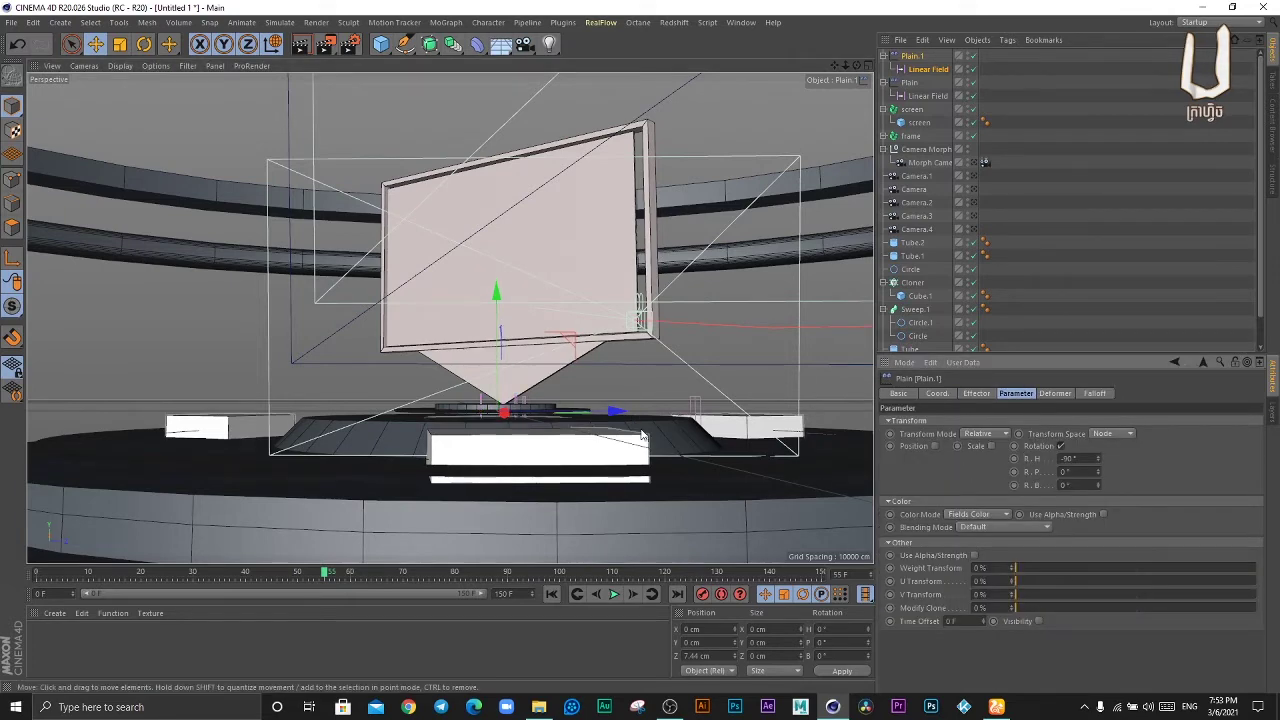
{"action": "mouse_move", "coordinate": [616, 411]}
{"action": "left_mouse_down"}
{"action": "mouse_move", "coordinate": [681, 422]}
{"action": "mouse_move", "coordinate": [635, 413]}
{"action": "left_mouse_up"}
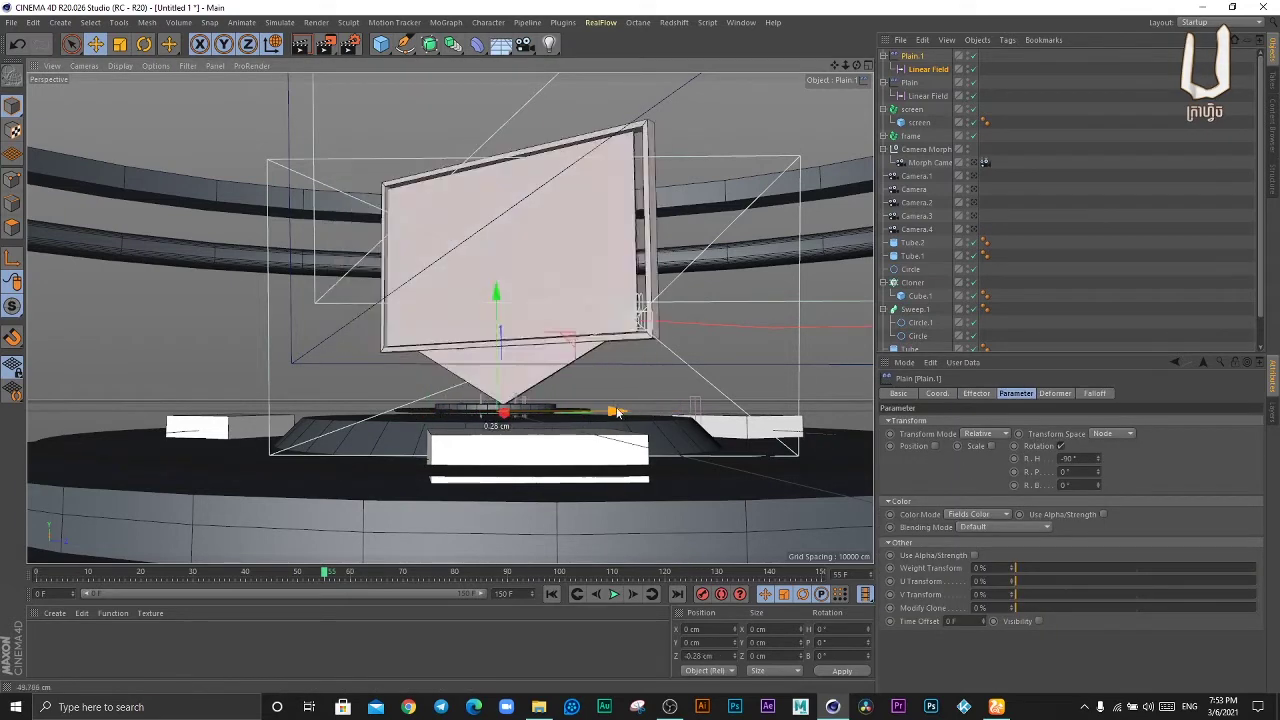
- Compare the two effectors' fields, scrub the animation back, and disable Plain.1
{"action": "left_click", "coordinate": [920, 96]}
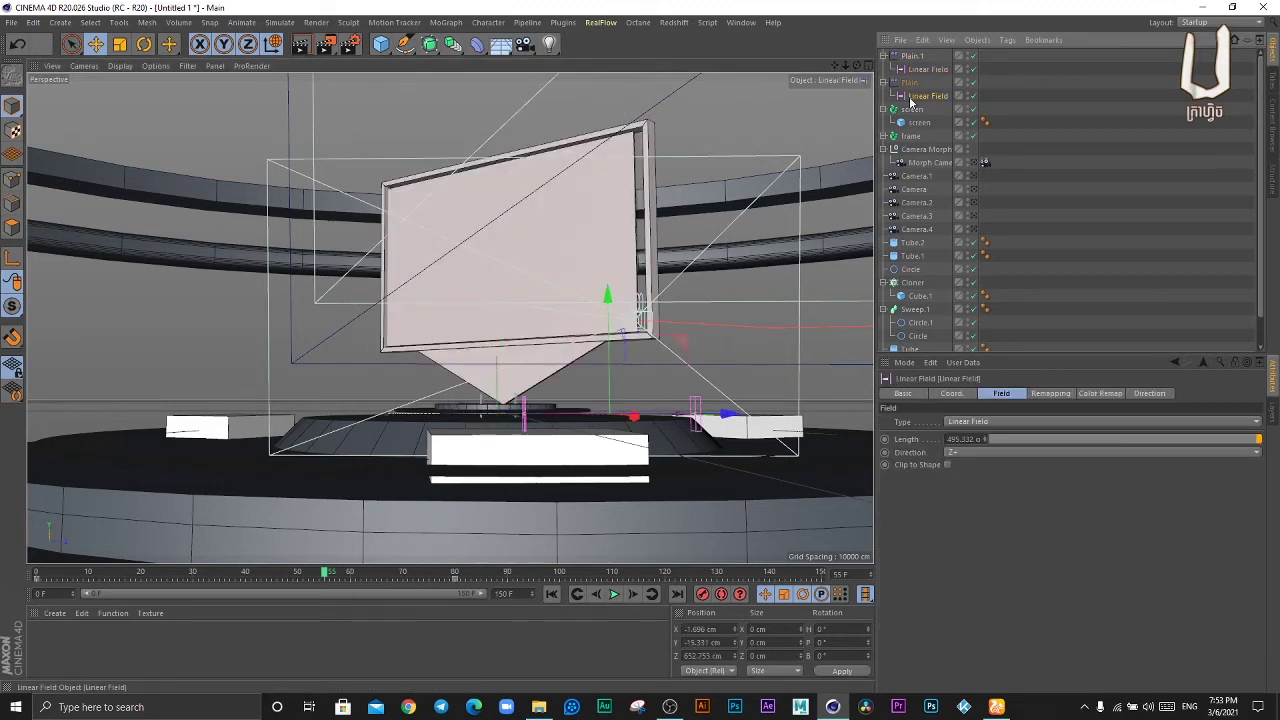
{"action": "left_click", "coordinate": [910, 84]}
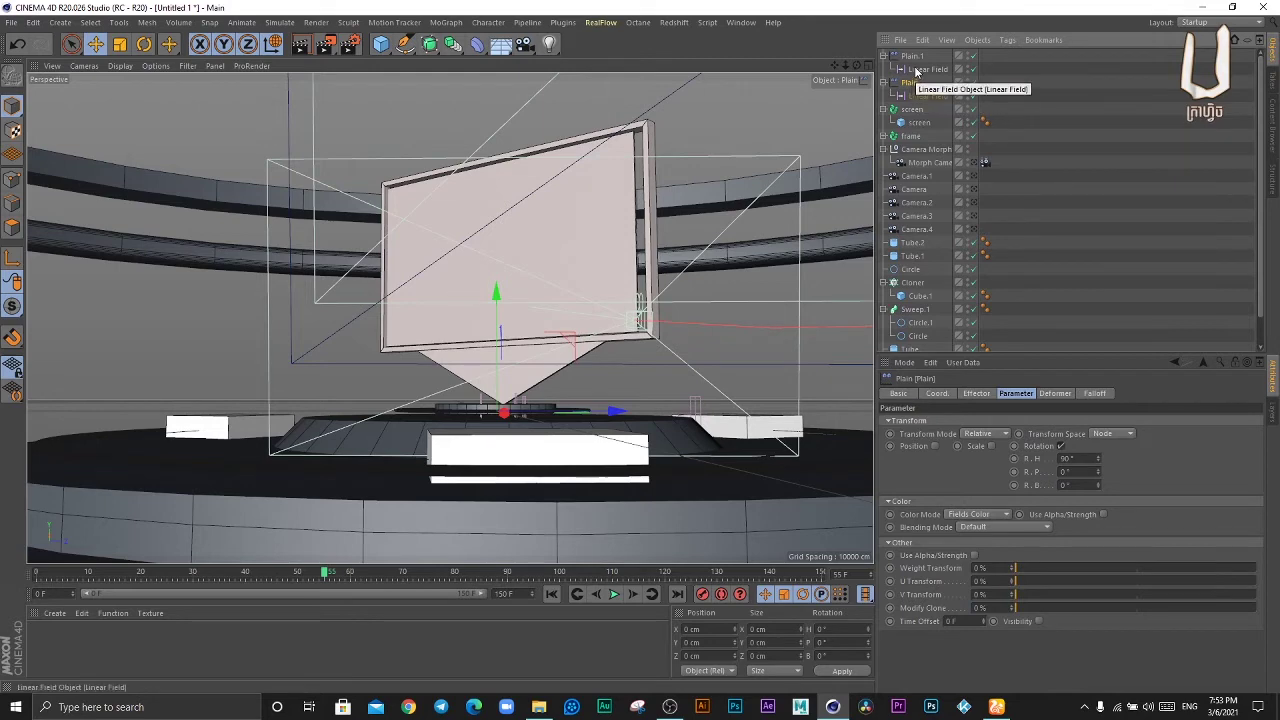
{"action": "left_click", "coordinate": [918, 70]}
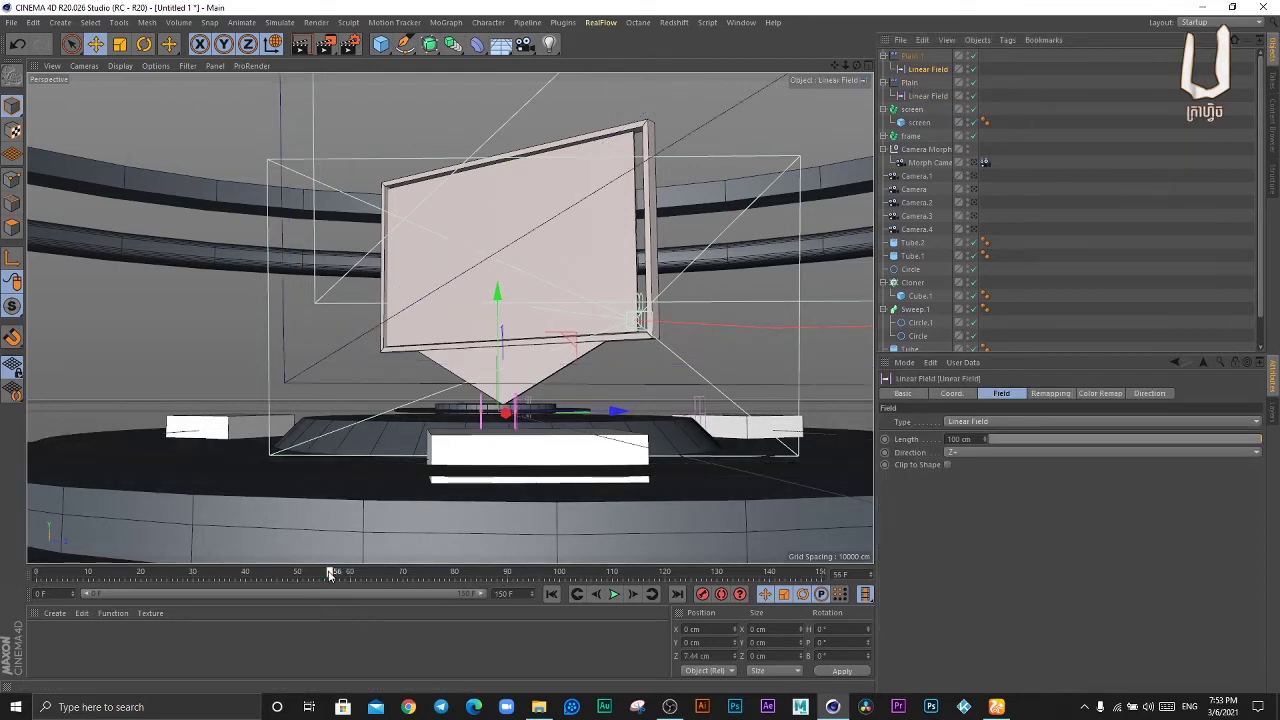
{"action": "mouse_move", "coordinate": [325, 572]}
{"action": "left_mouse_down"}
{"action": "mouse_move", "coordinate": [115, 572]}
{"action": "mouse_move", "coordinate": [101, 530]}
{"action": "mouse_move", "coordinate": [372, 545]}
{"action": "left_mouse_up"}
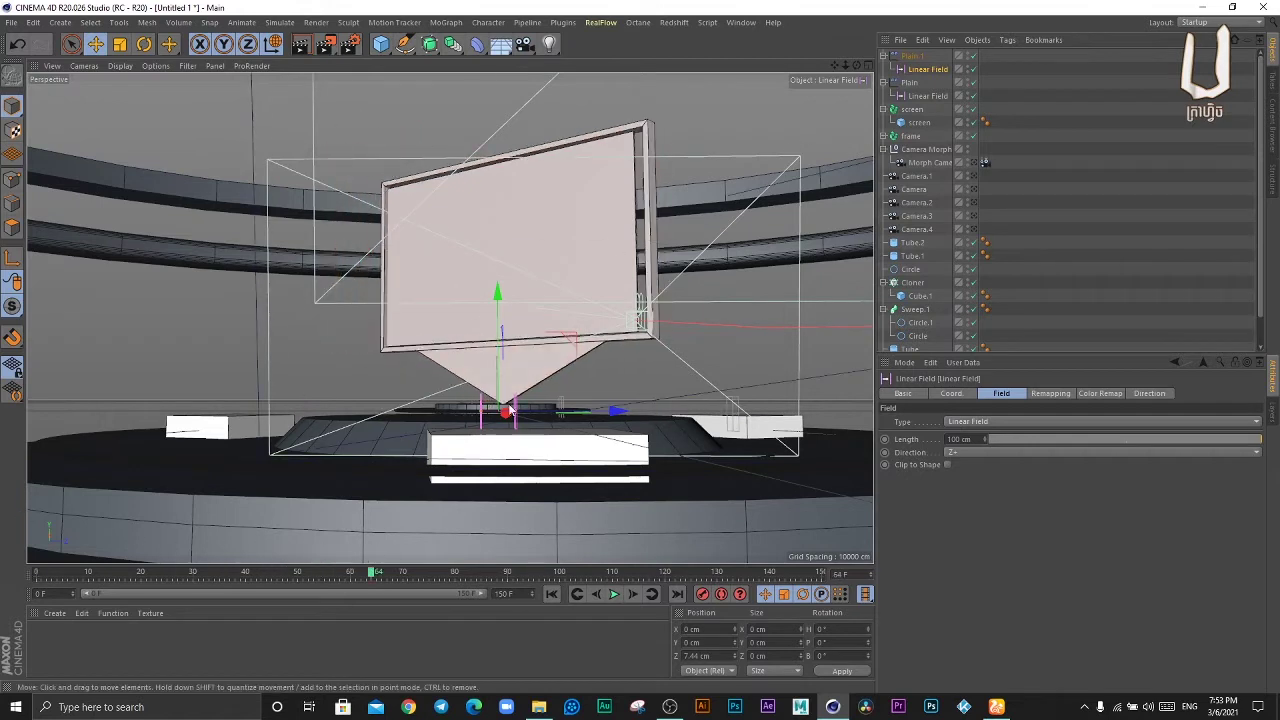
{"action": "left_click", "coordinate": [970, 57]}
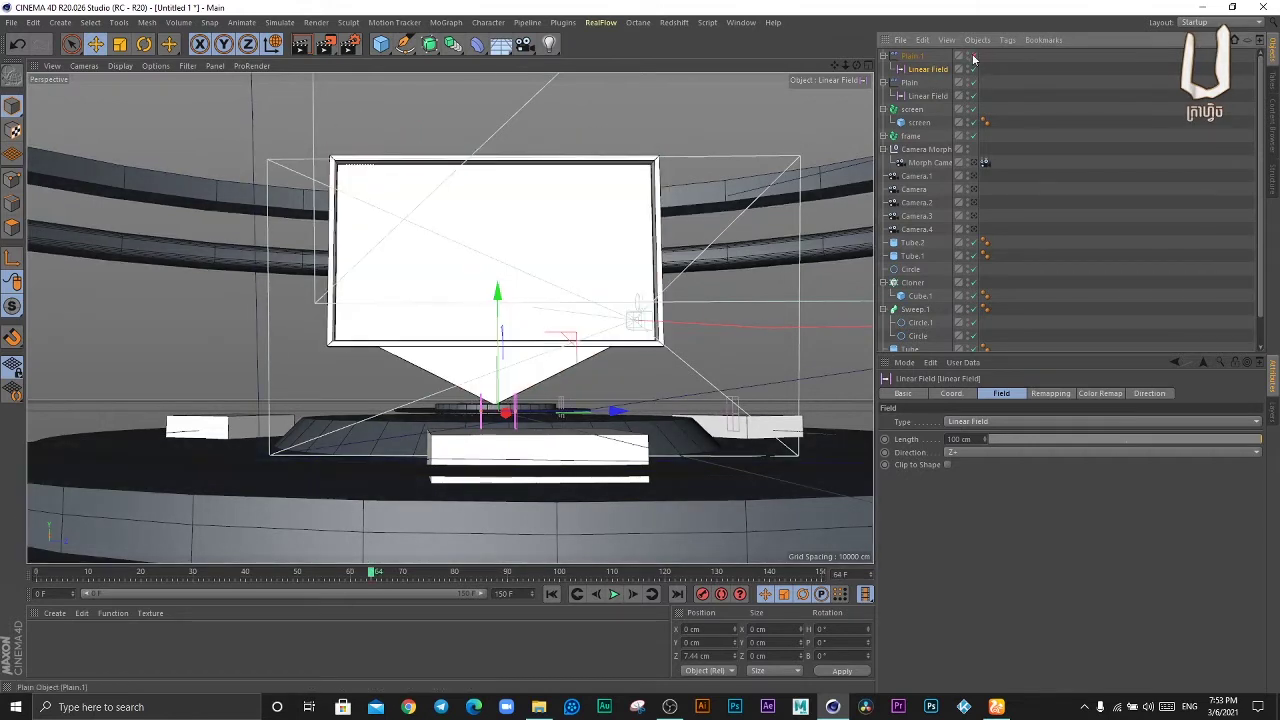
- Rename the disabled Plain.1 effector to 'frame' and the Plain effector to 'screen'
{"action": "left_click", "coordinate": [971, 57]}
{"action": "left_click", "coordinate": [971, 57]}
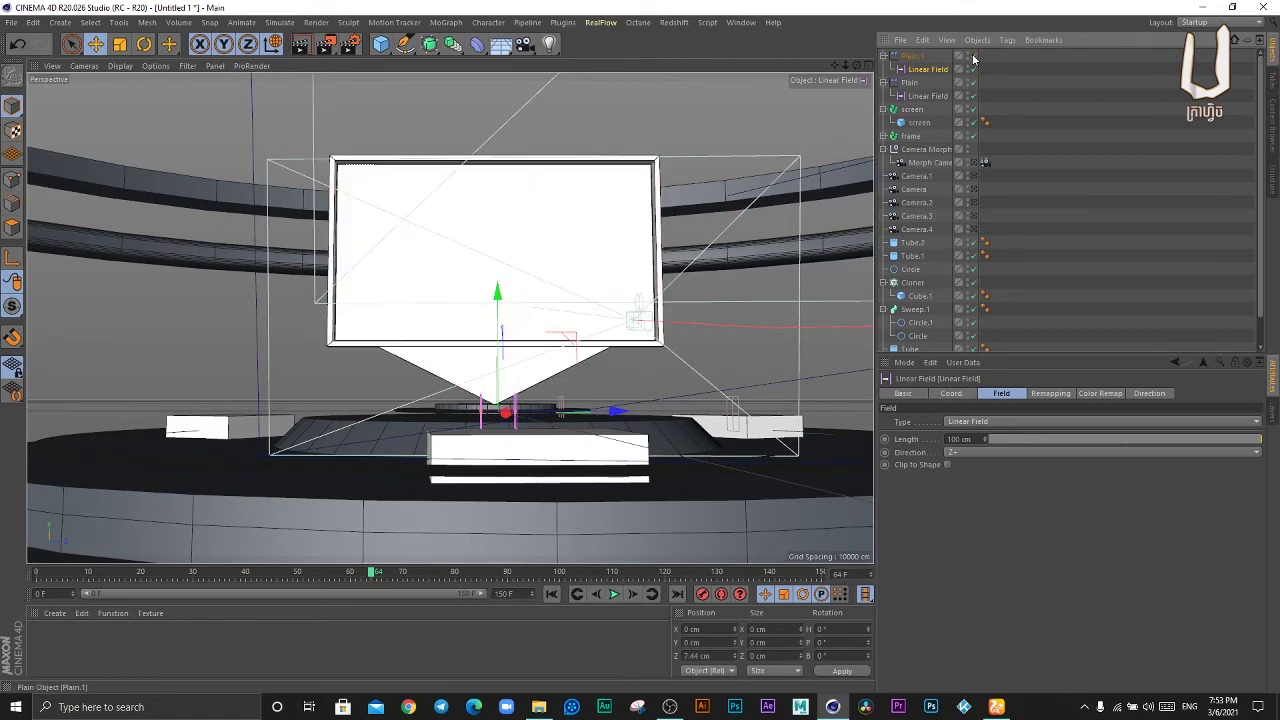
{"action": "left_click", "coordinate": [910, 56]}
{"action": "type", "text": "sc"}
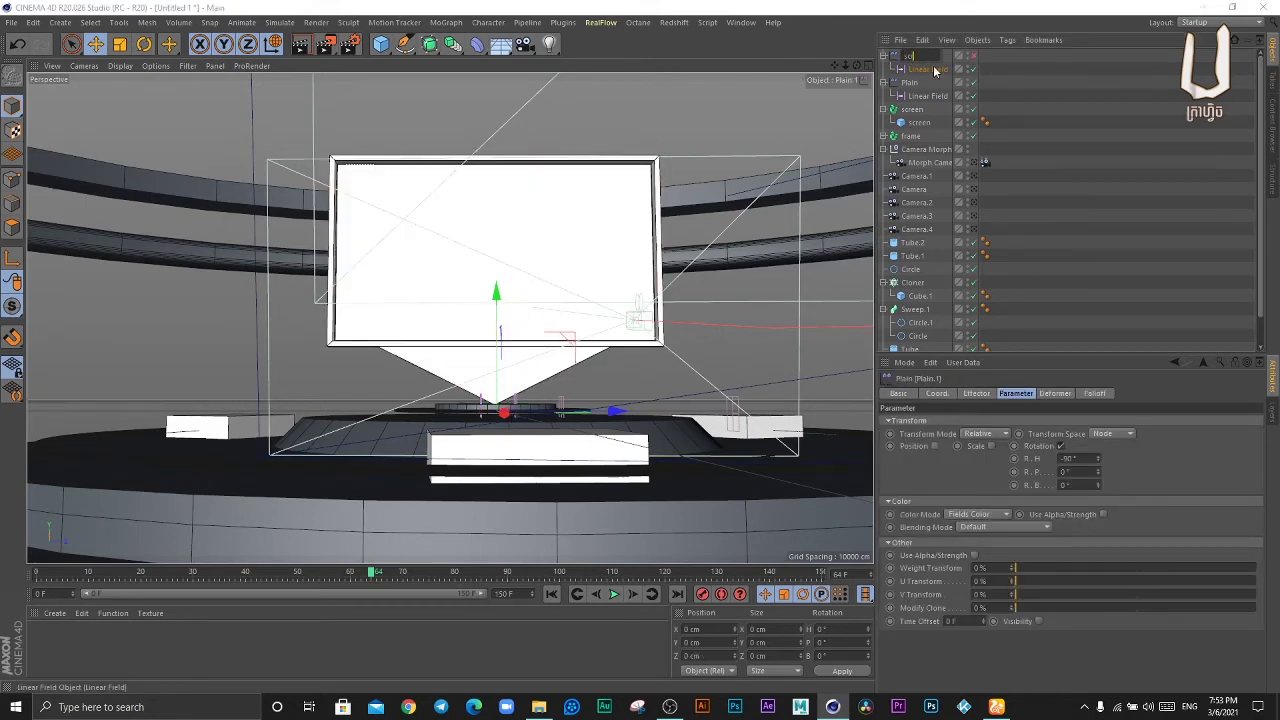
{"action": "type", "text": "re"}
{"action": "type", "text": "fra"}
{"action": "type", "text": "e"}
{"action": "left_click", "coordinate": [913, 91]}
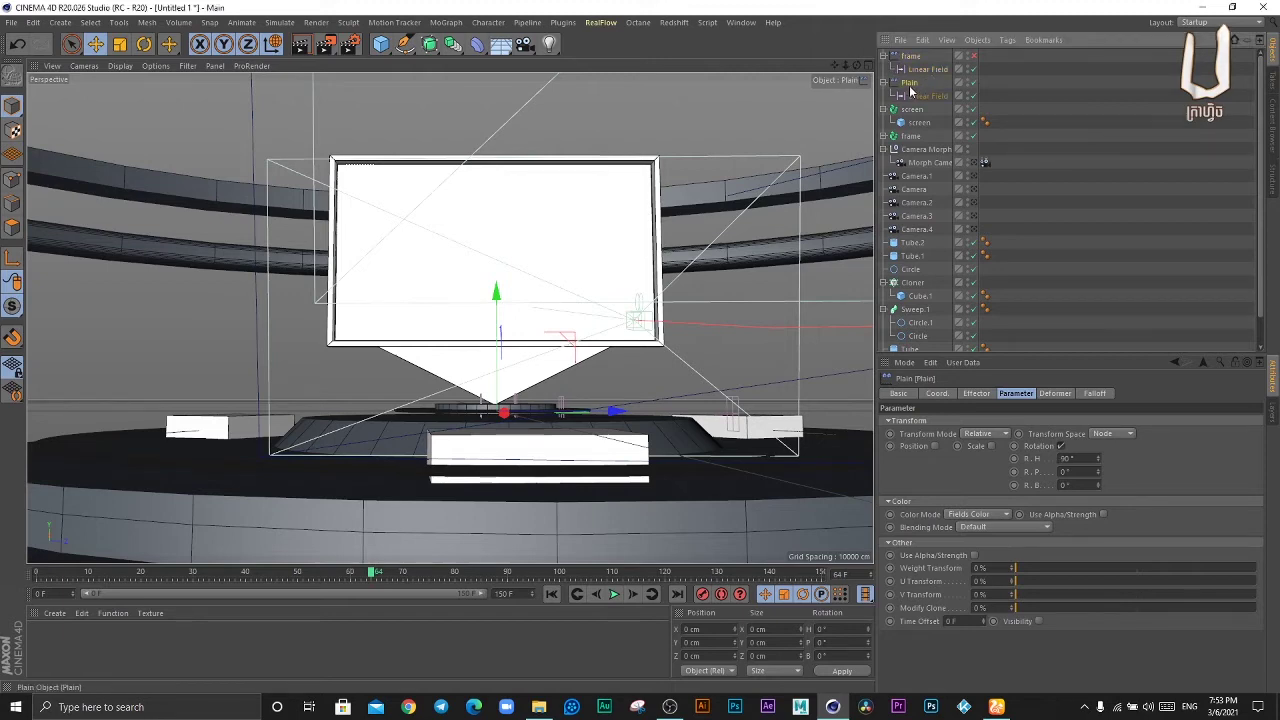
{"action": "double_click", "coordinate": [910, 83]}
{"action": "type", "text": "screen"}
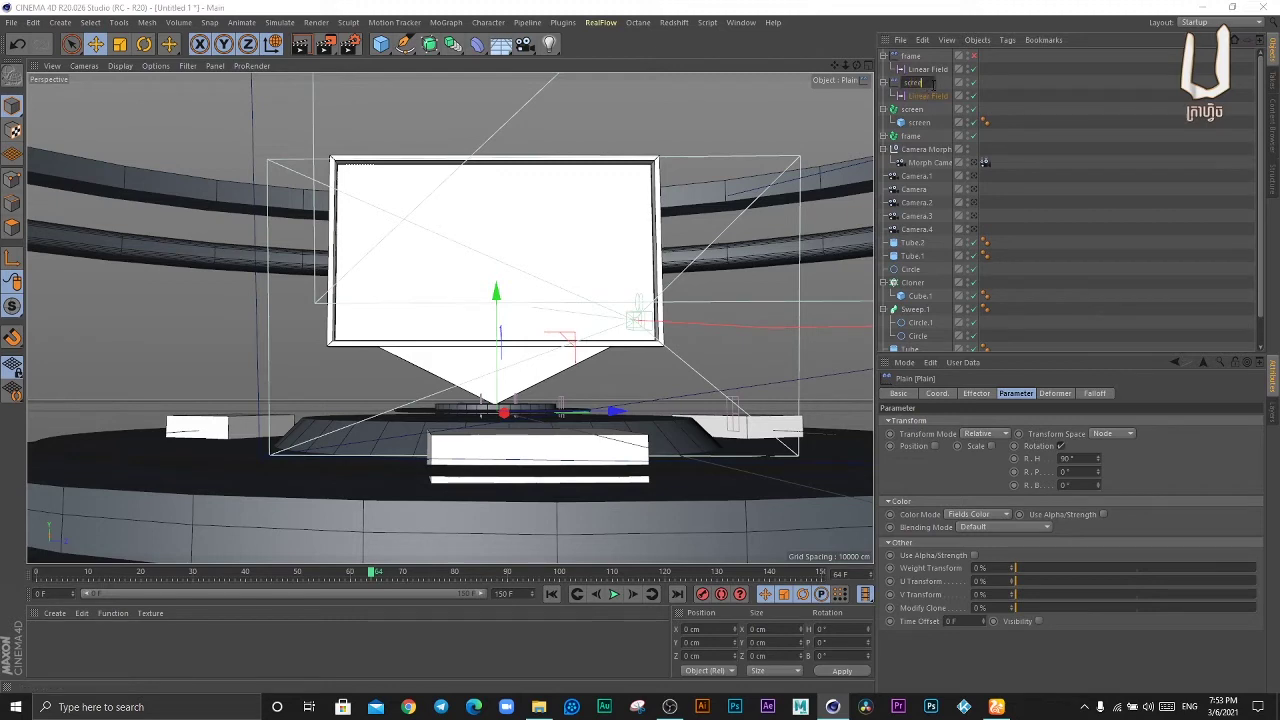
{"action": "key", "text": "Escape"}
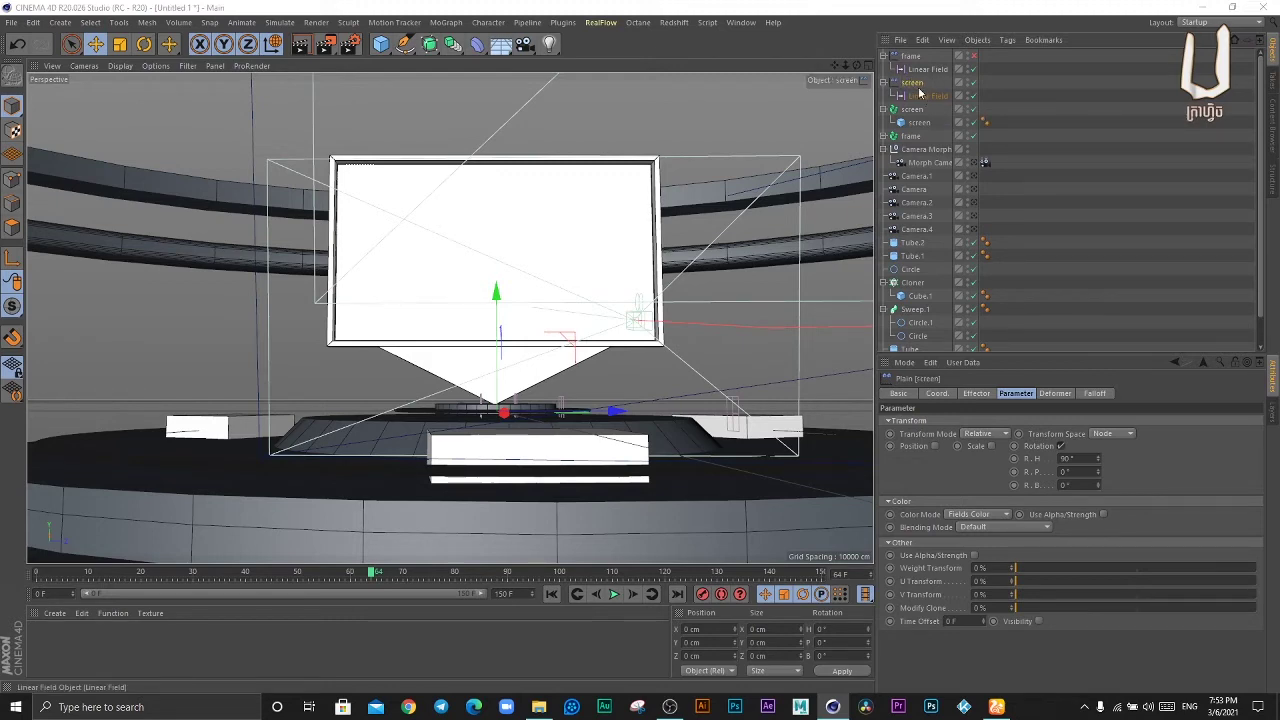
- Swap the frame effector for the screen effector in the screen fracture's list, then preview playback
{"action": "left_click", "coordinate": [912, 109]}
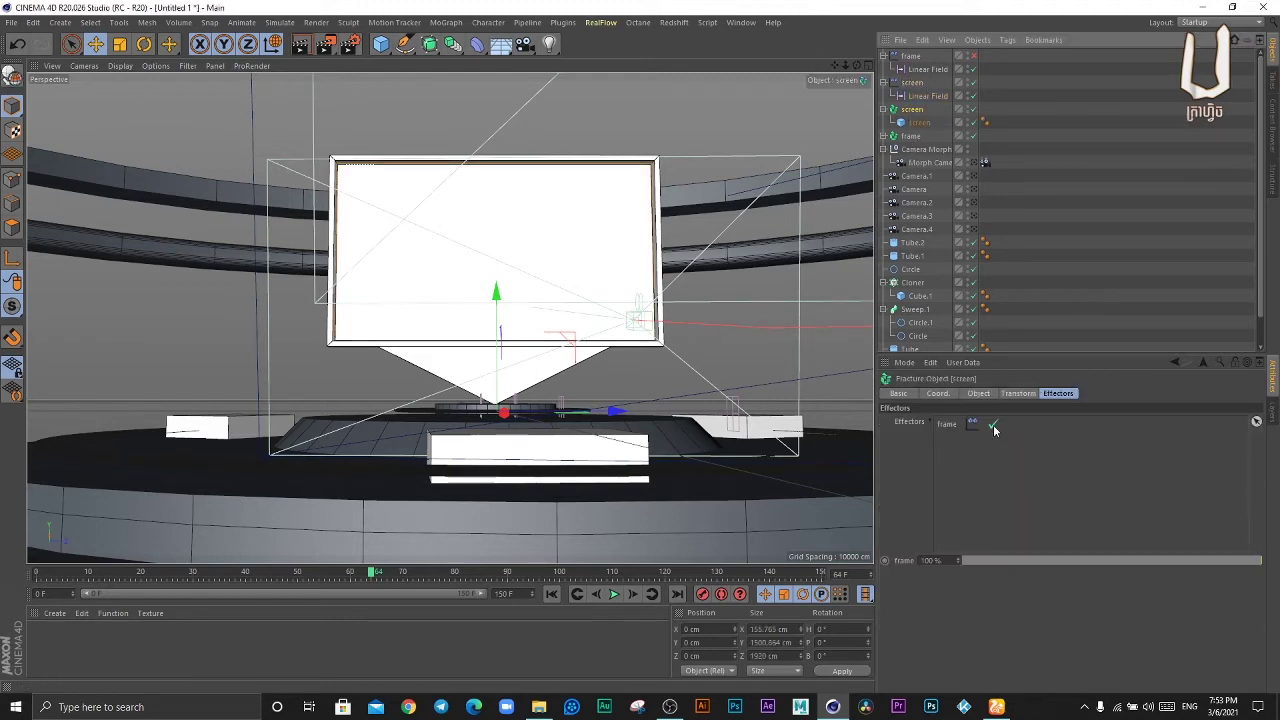
{"action": "left_click", "coordinate": [948, 425]}
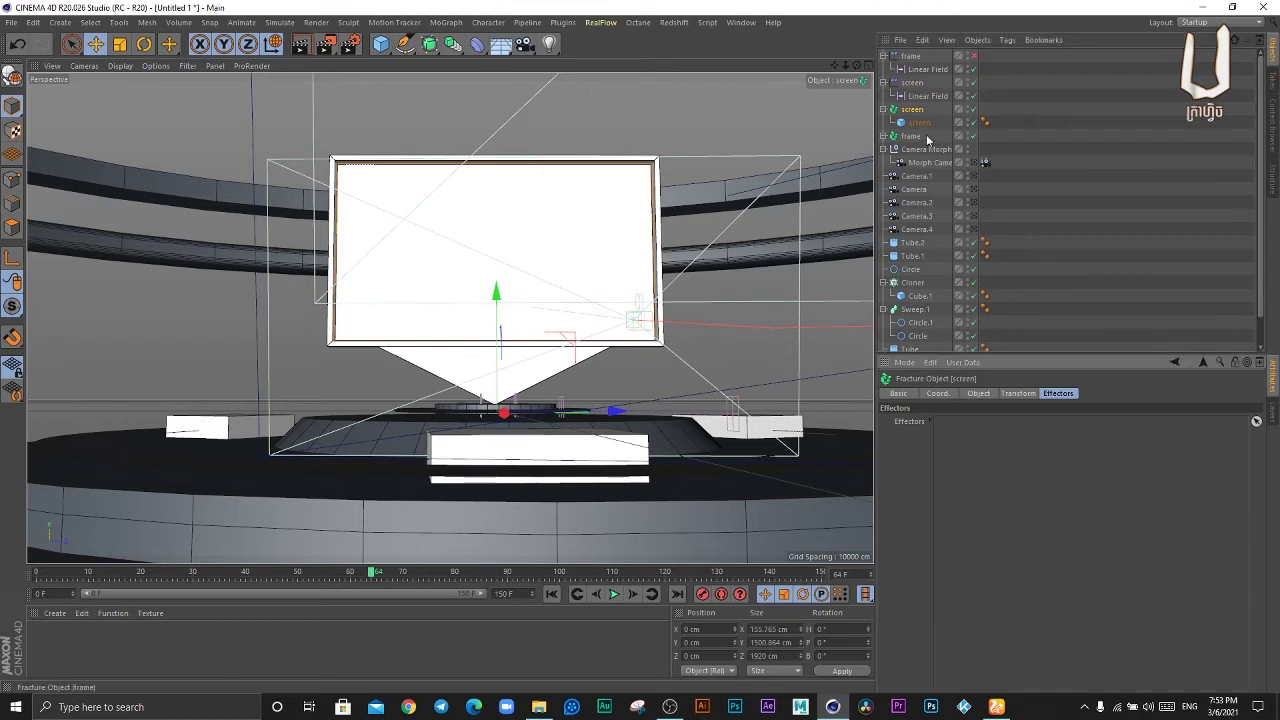
{"action": "left_click_drag", "start_coordinate": [912, 109], "coordinate": [948, 425]}
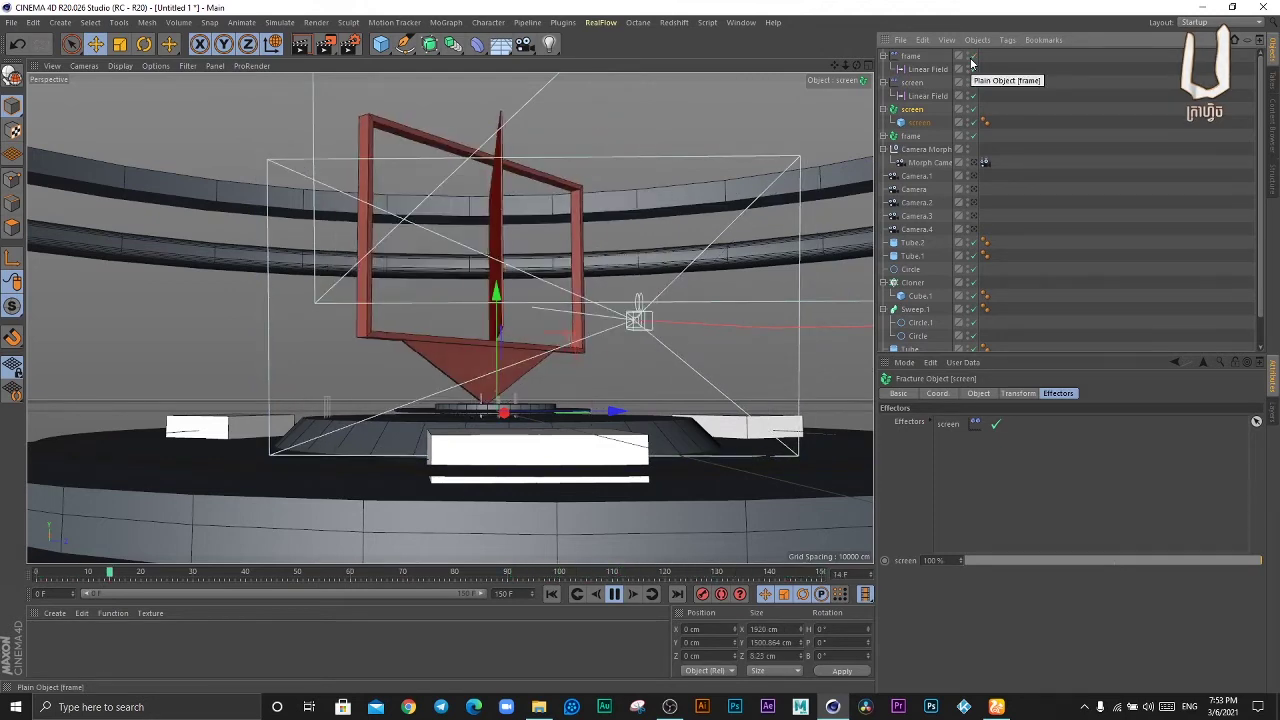
{"action": "left_click", "coordinate": [614, 594]}
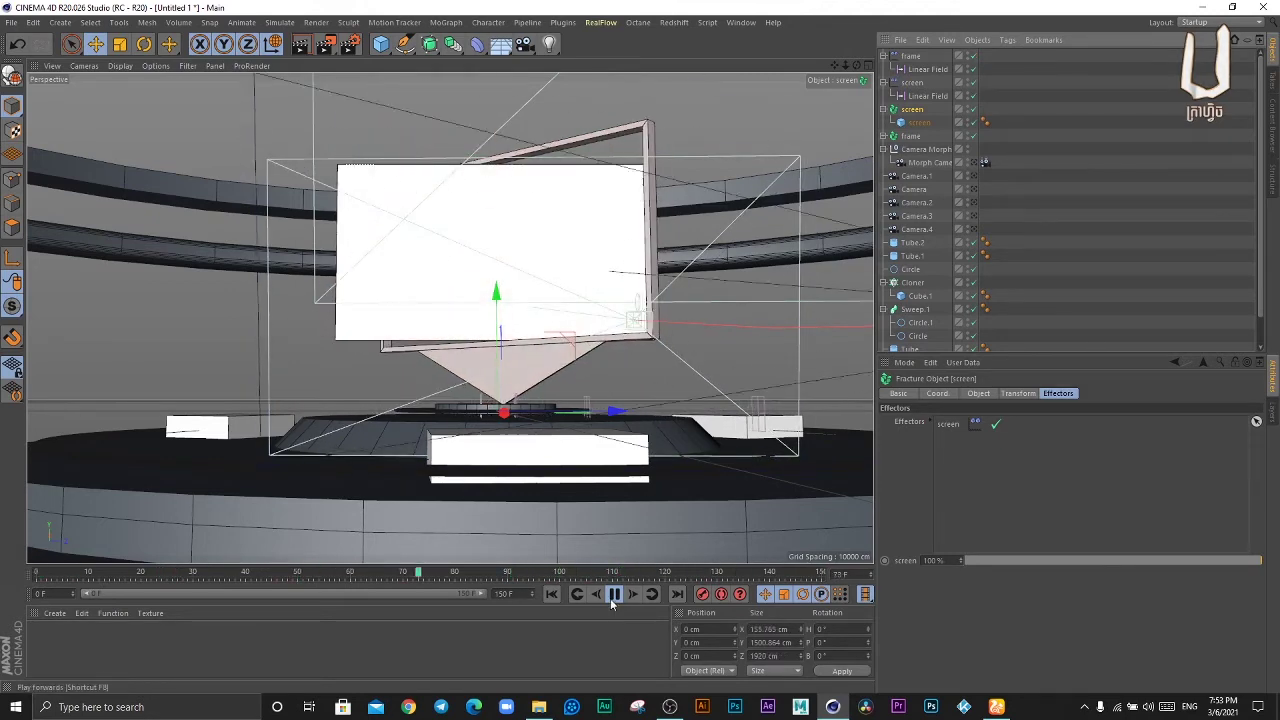
{"action": "left_click", "coordinate": [913, 95]}
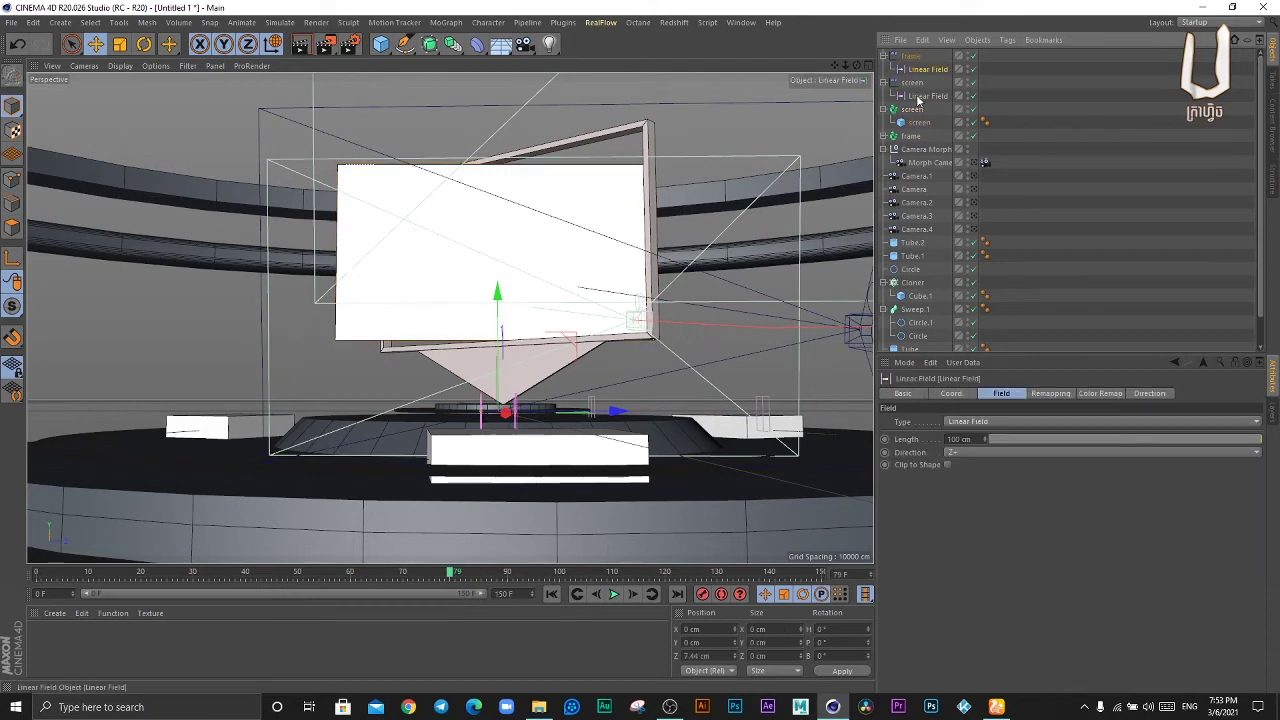
{"action": "left_click", "coordinate": [611, 595]}
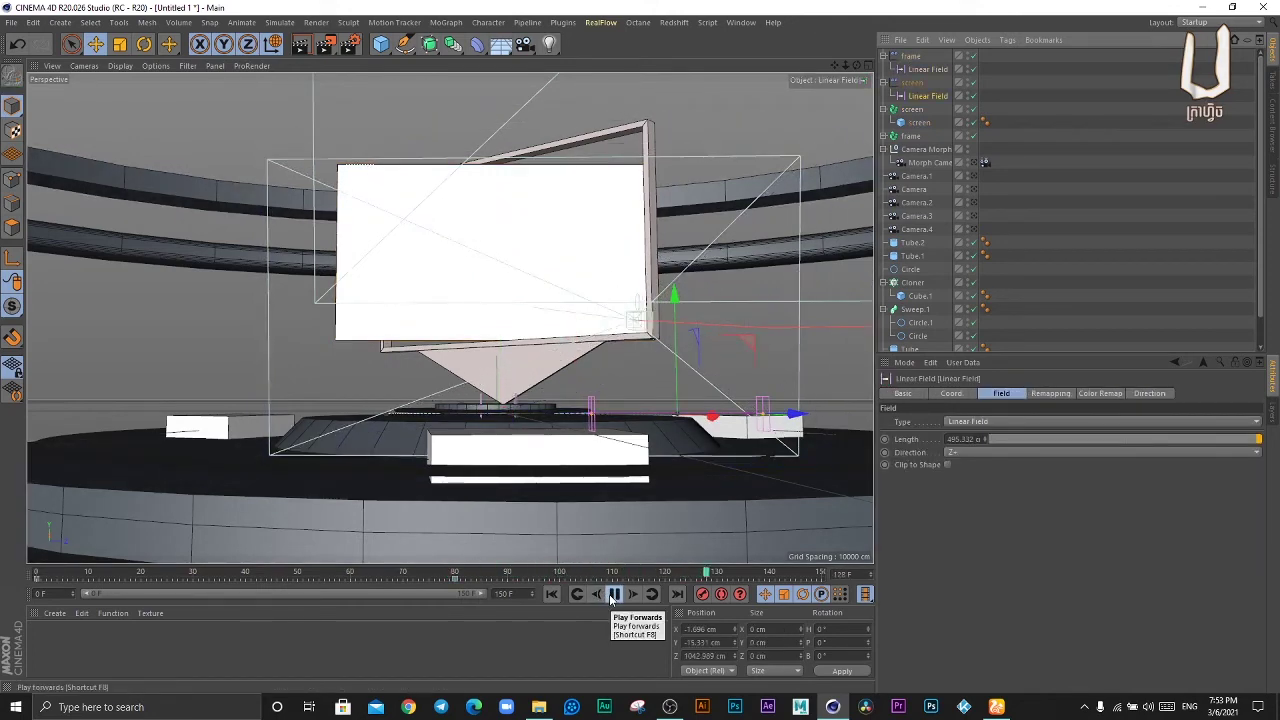
{"action": "left_click", "coordinate": [613, 594]}
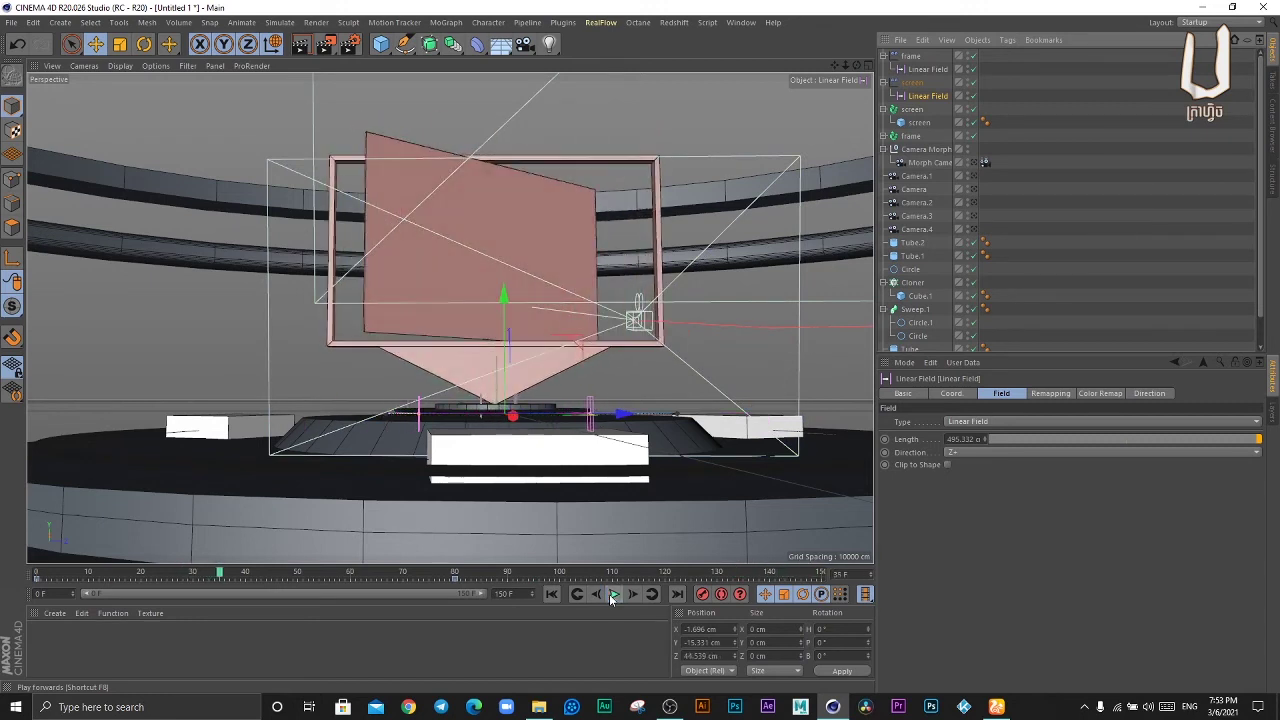
- Delete the screen effector from the frame fracture's Effectors list and play to check
{"action": "left_click", "coordinate": [911, 136]}
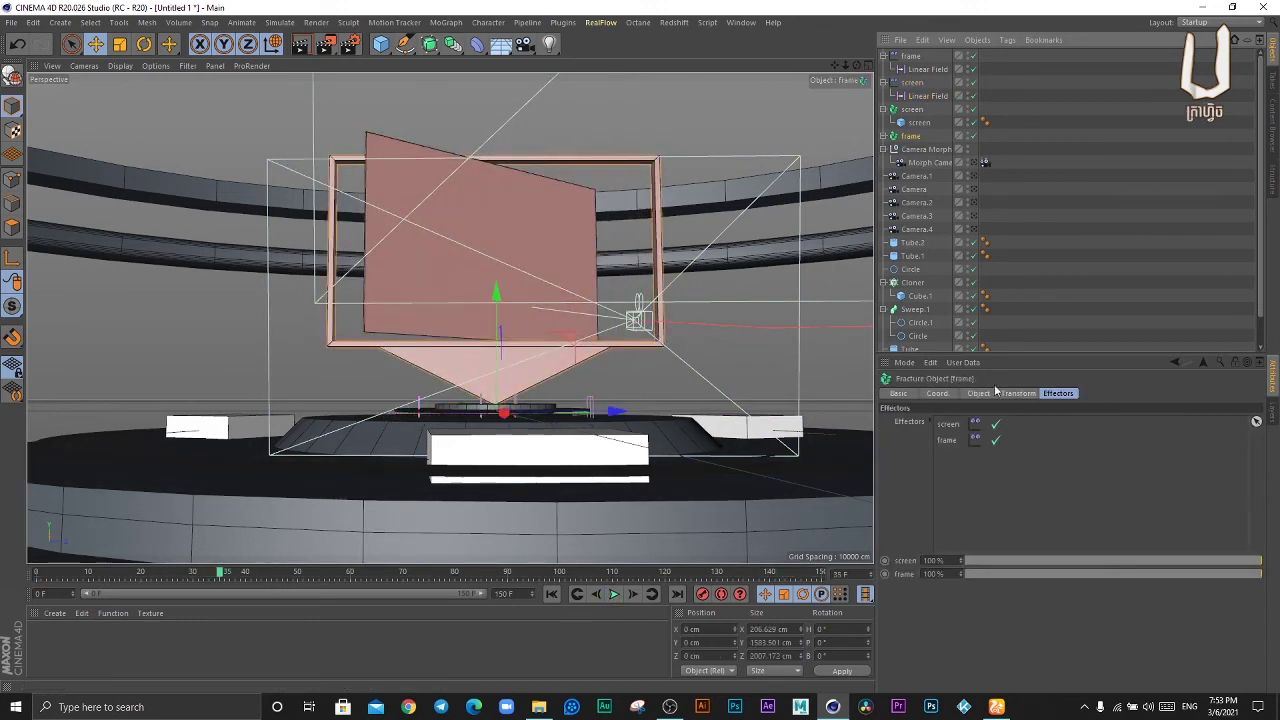
{"action": "left_click", "coordinate": [949, 426]}
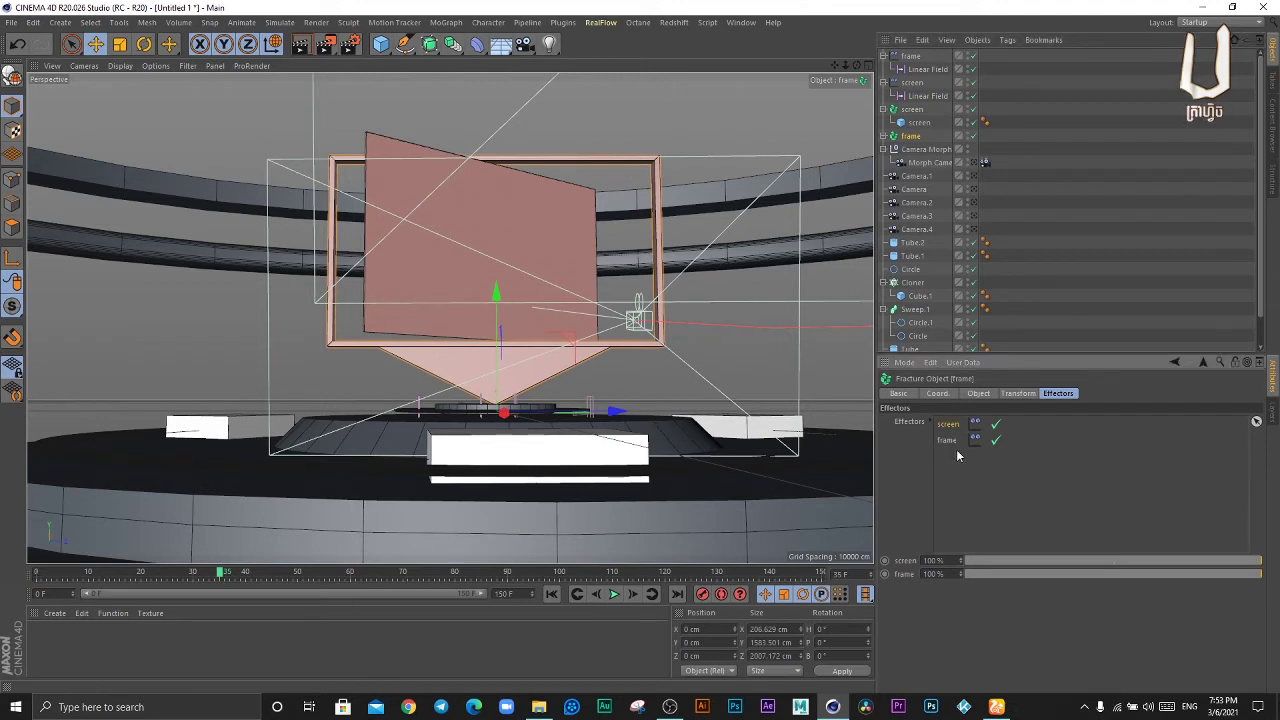
{"action": "key", "text": "Delete"}
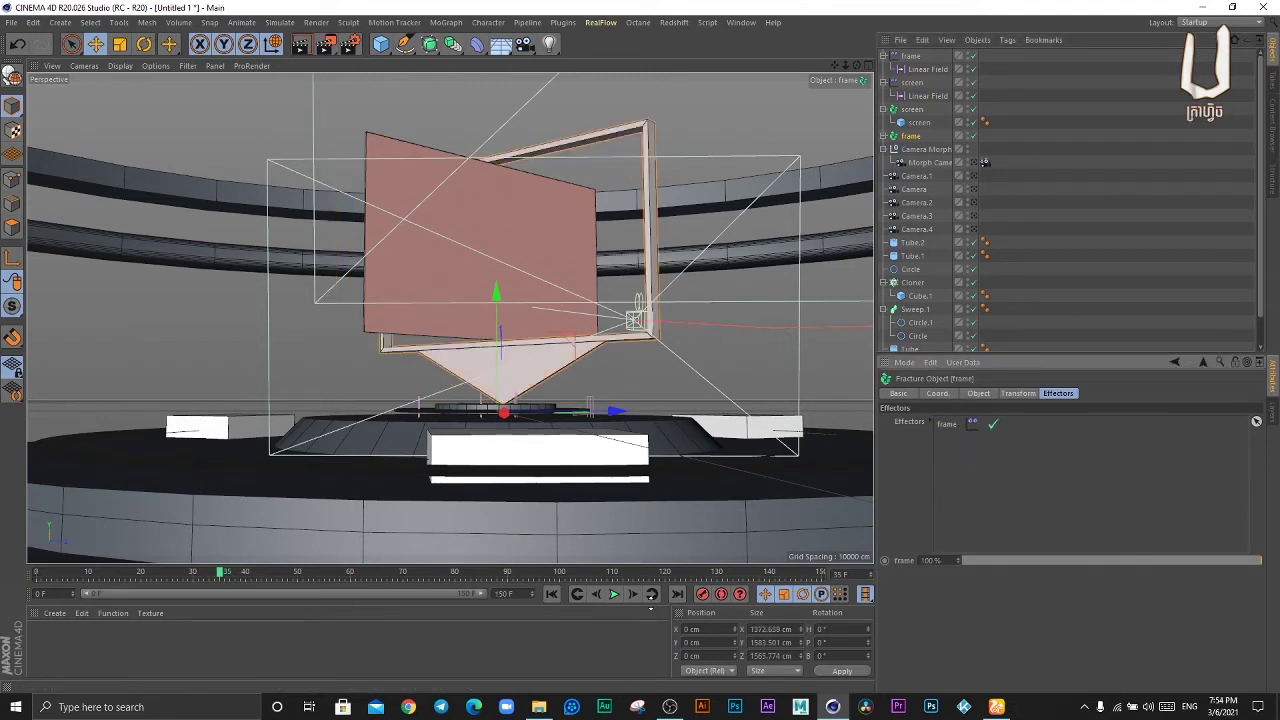
{"action": "left_click", "coordinate": [614, 595]}
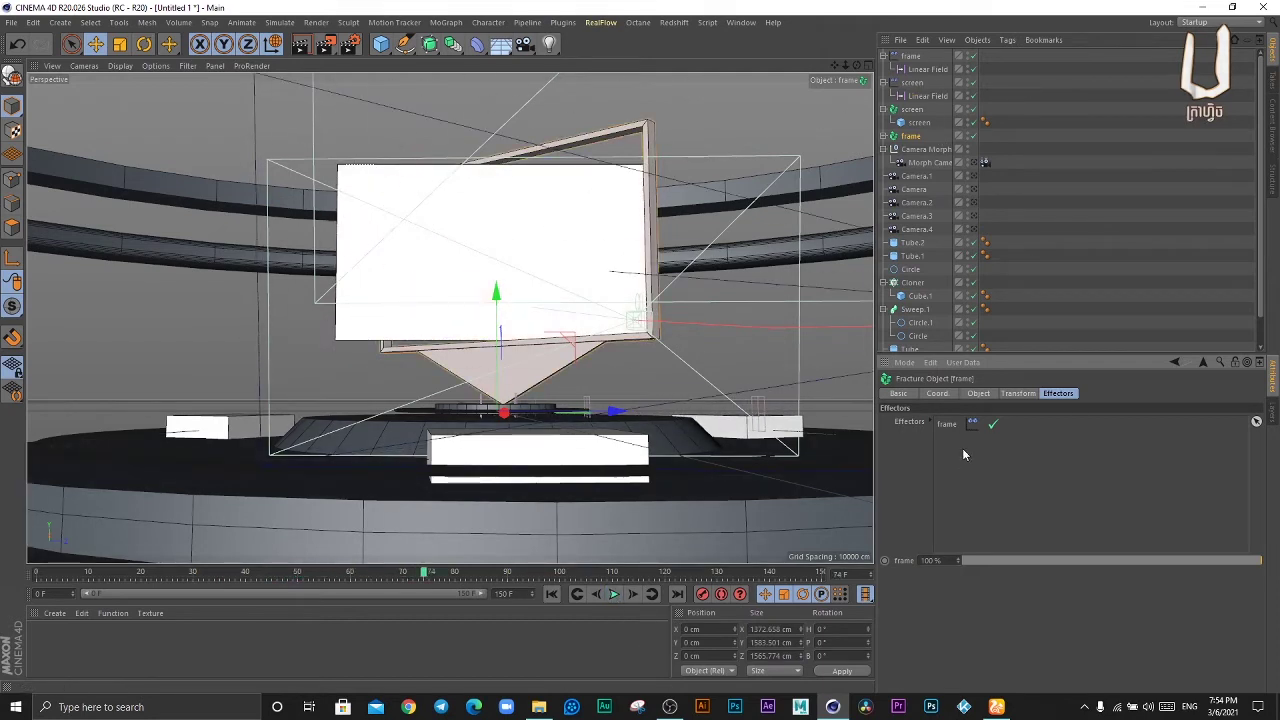
- Preview the screen fracture object's animation by playing and stopping the timeline
{"action": "left_click", "coordinate": [916, 98]}
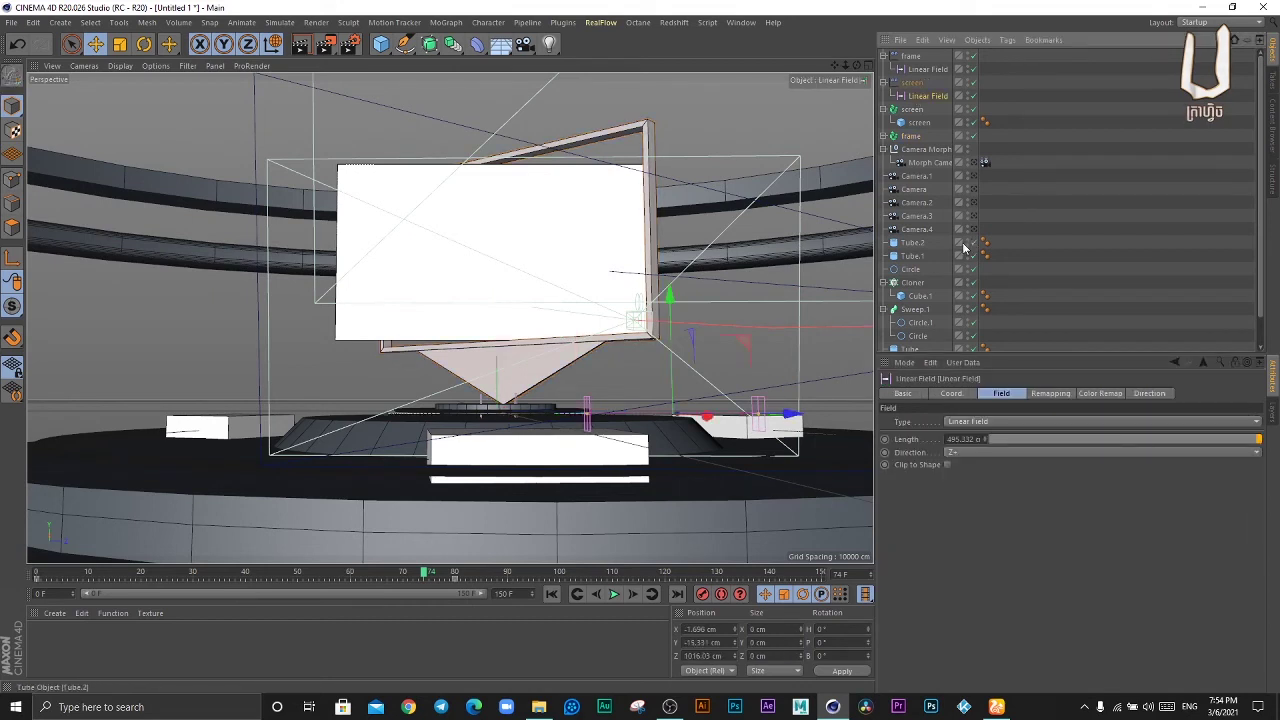
{"action": "left_click", "coordinate": [907, 109]}
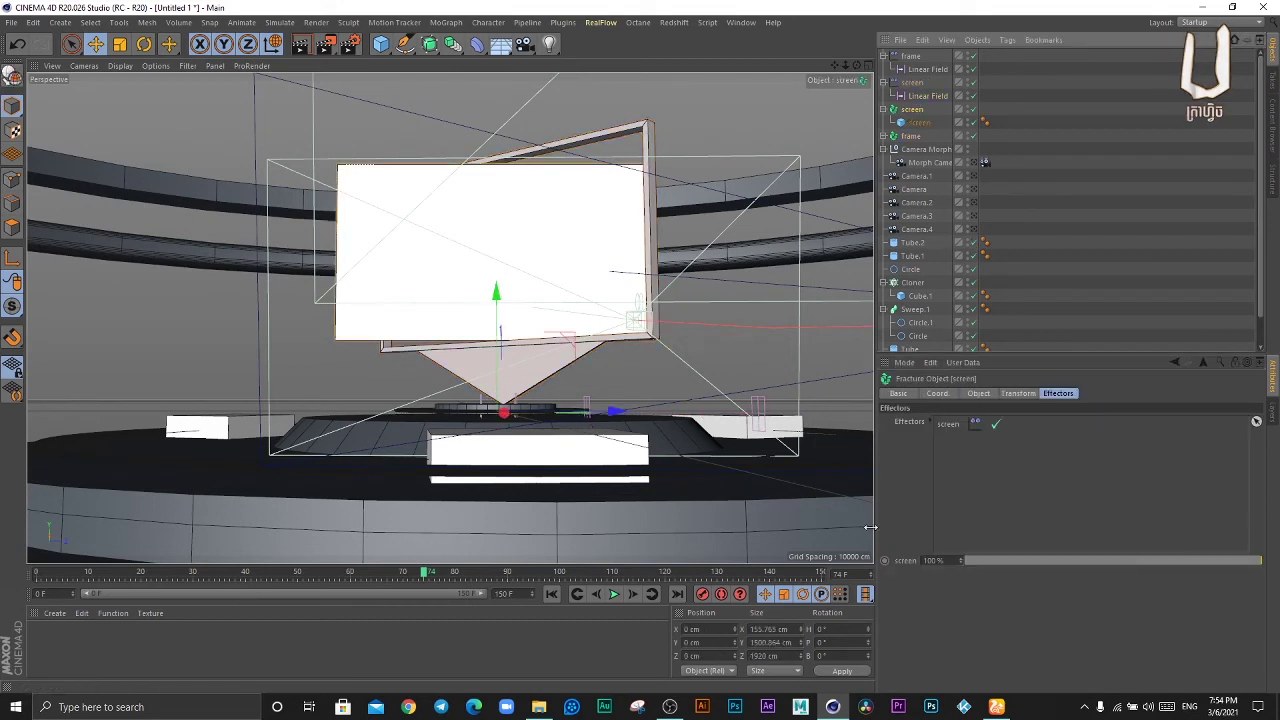
{"action": "left_click", "coordinate": [615, 594]}
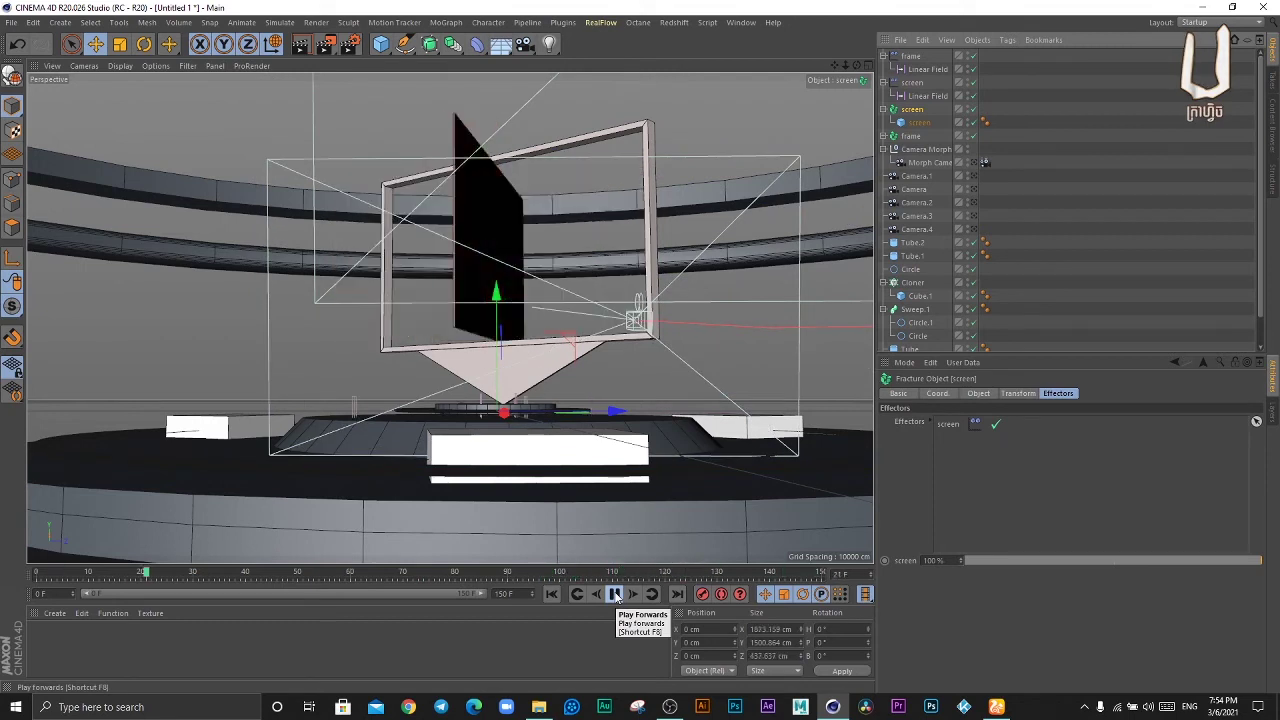
{"action": "left_click", "coordinate": [615, 594]}
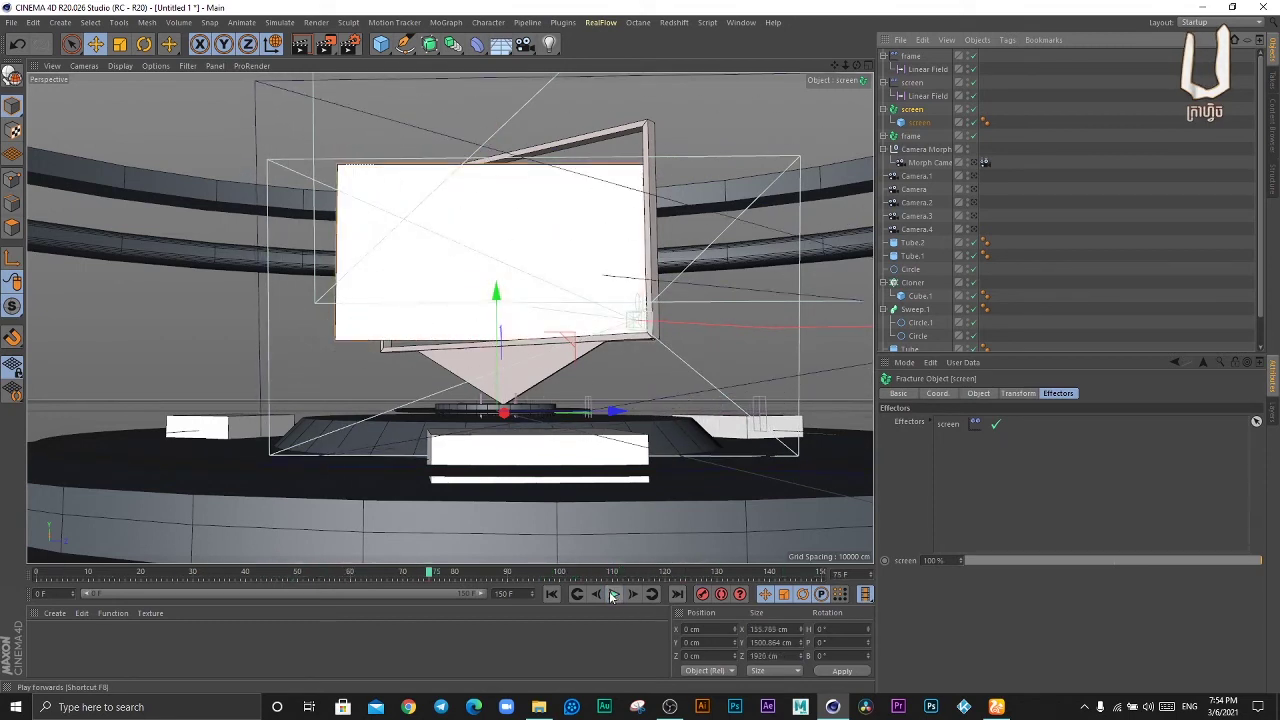
- Review the frame's Linear Field settings, then select its layer in the frame effector's Falloff
{"action": "left_click", "coordinate": [919, 69]}
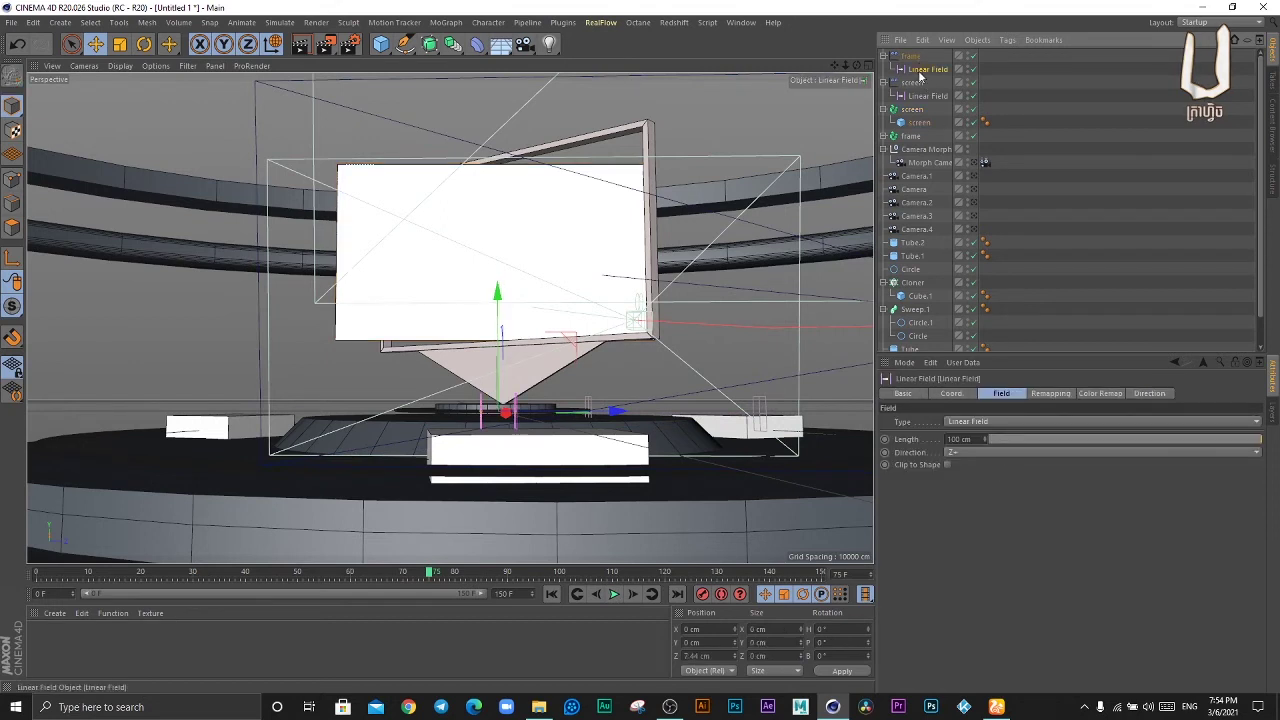
{"action": "left_click", "coordinate": [951, 393]}
{"action": "left_click", "coordinate": [1100, 393]}
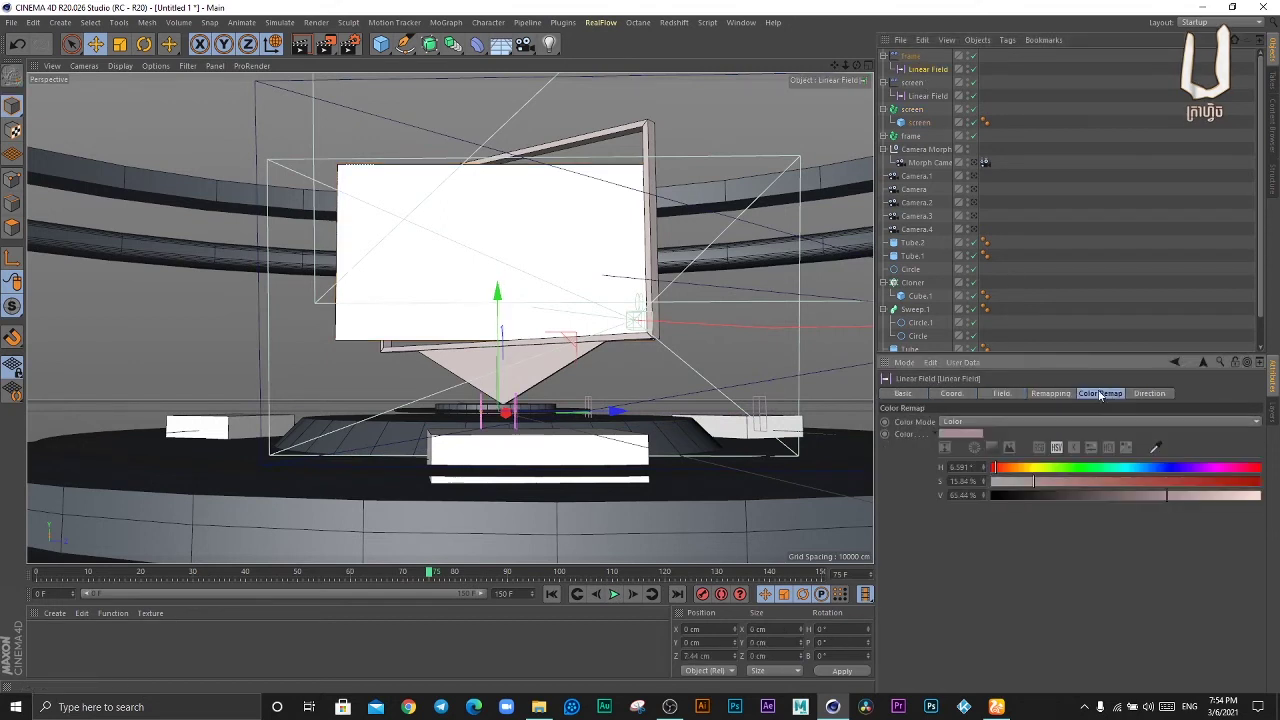
{"action": "left_click", "coordinate": [1050, 393]}
{"action": "left_click", "coordinate": [994, 397]}
{"action": "left_click", "coordinate": [968, 395]}
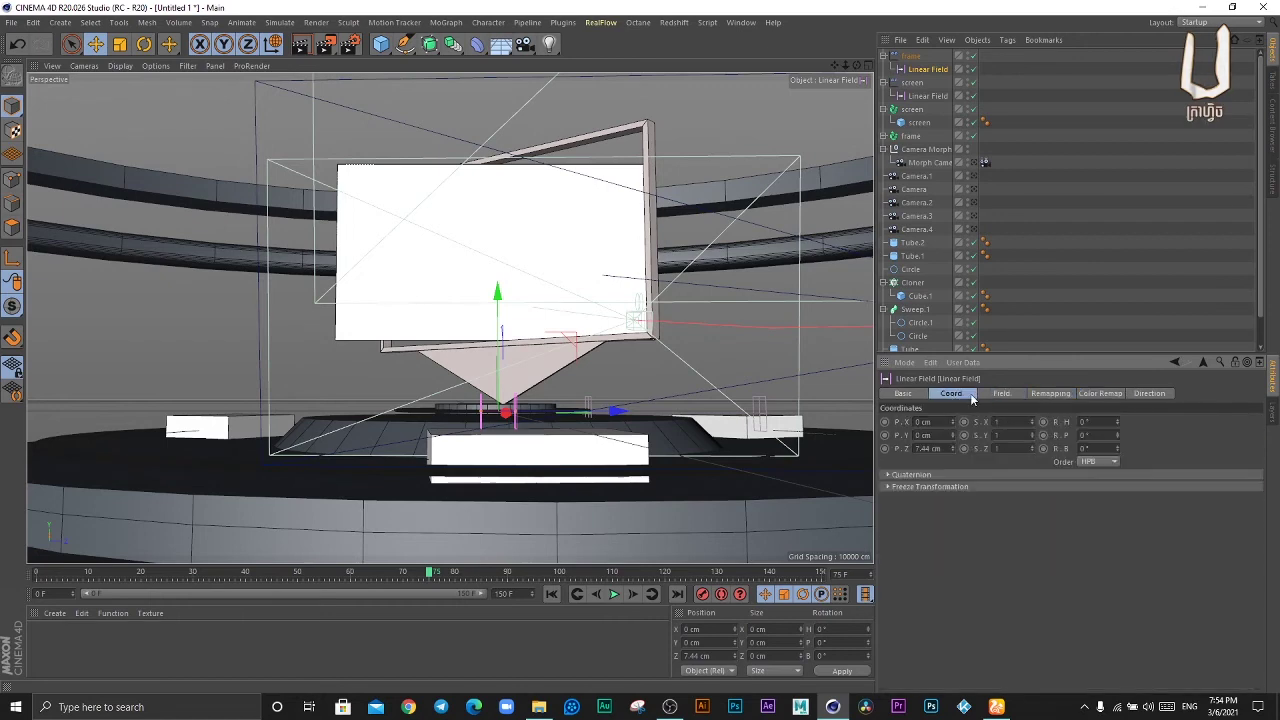
{"action": "left_click", "coordinate": [1148, 394]}
{"action": "left_click", "coordinate": [914, 57]}
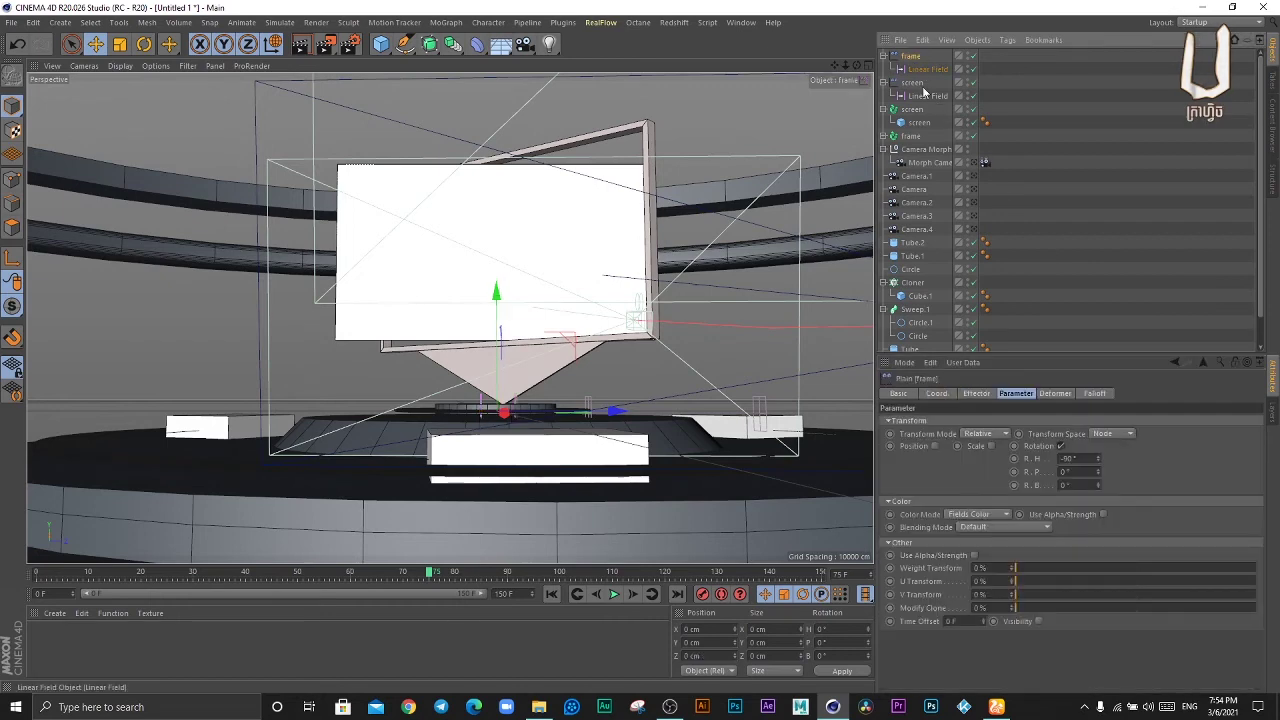
{"action": "left_click", "coordinate": [1093, 394]}
{"action": "left_click", "coordinate": [945, 452]}
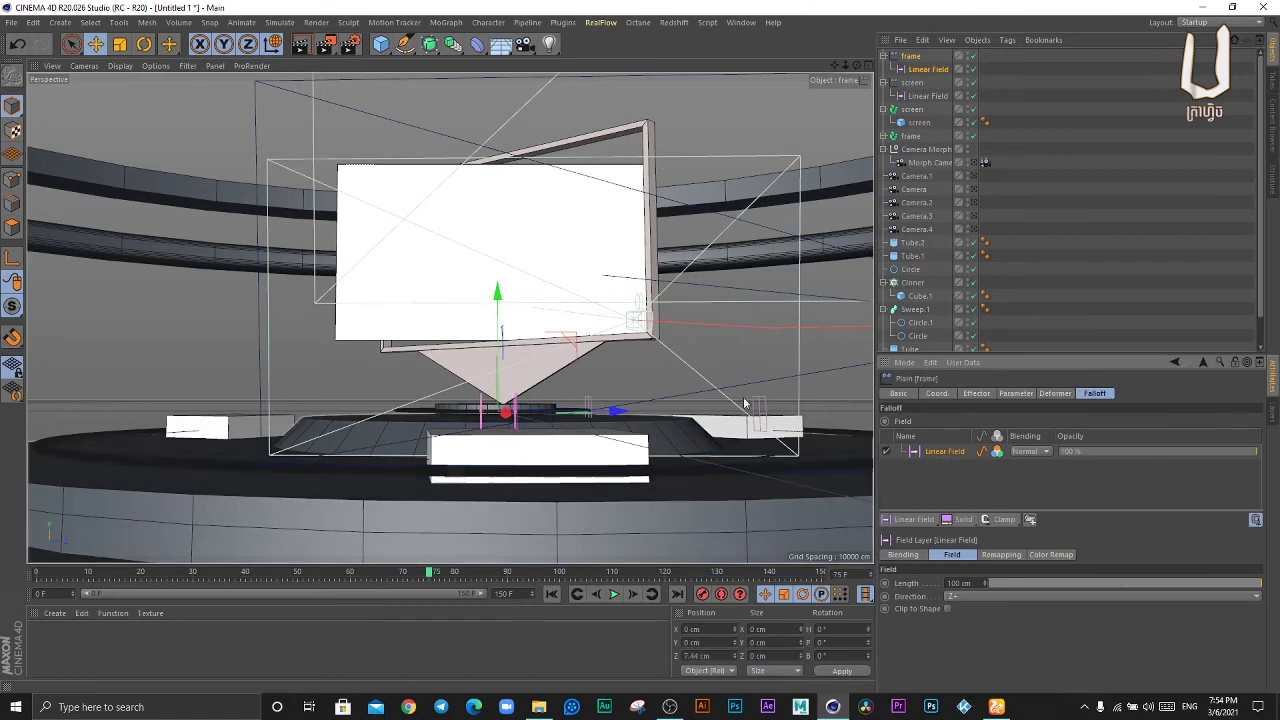
- Lengthen the frame's linear field to about 372 cm and move it to Z 419 cm at frame 60
{"action": "mouse_move", "coordinate": [614, 414]}
{"action": "left_mouse_down"}
{"action": "mouse_move", "coordinate": [676, 427]}
{"action": "mouse_move", "coordinate": [525, 427]}
{"action": "left_mouse_up"}
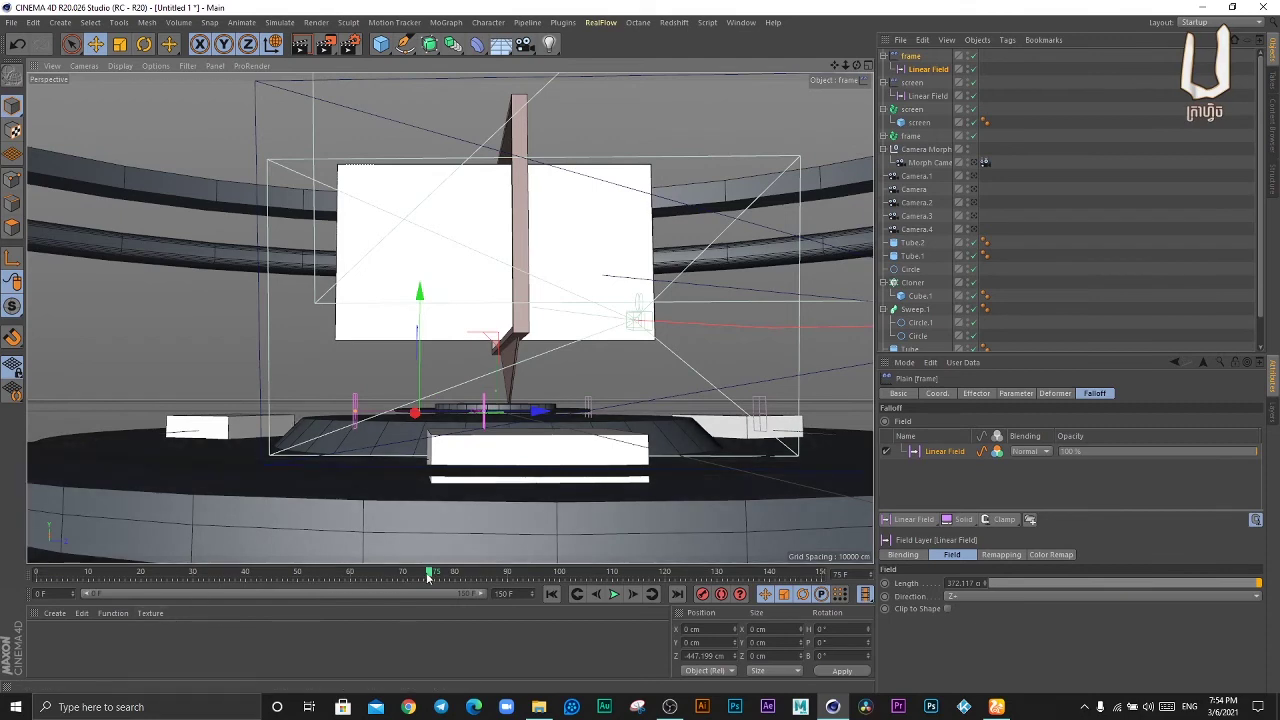
{"action": "left_click_drag", "start_coordinate": [428, 576], "coordinate": [84, 574]}
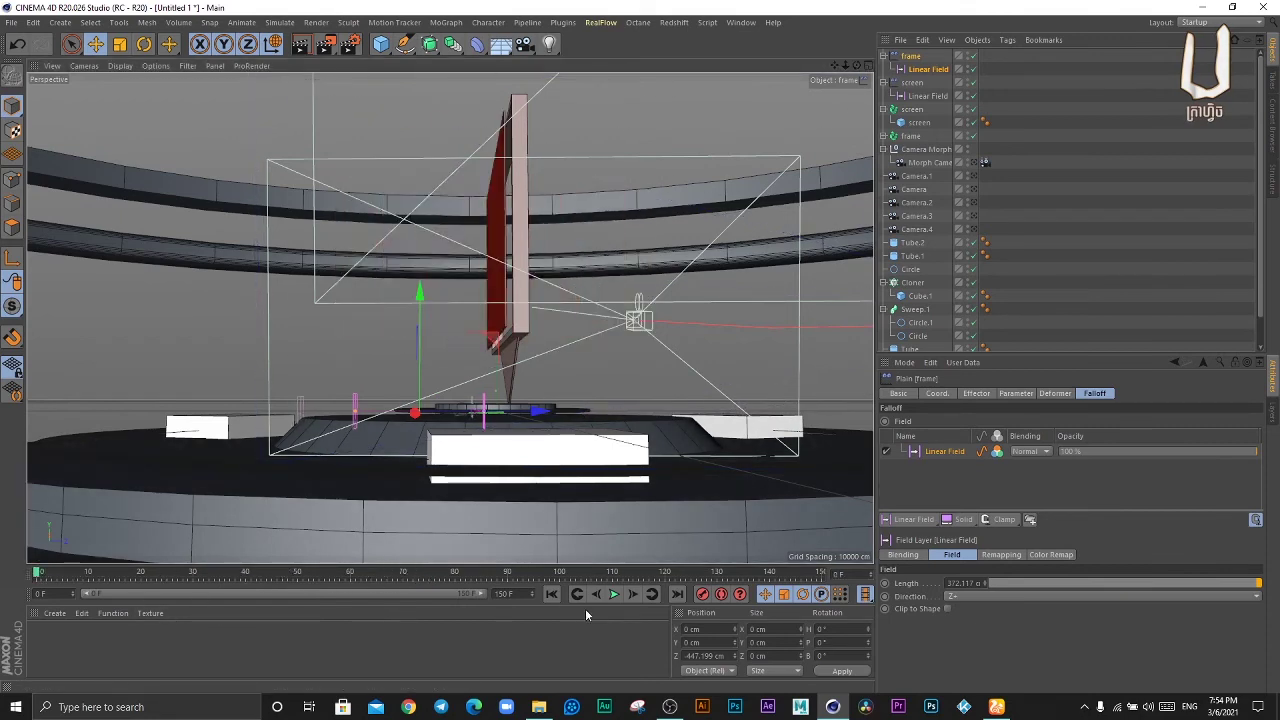
{"action": "left_click", "coordinate": [507, 577]}
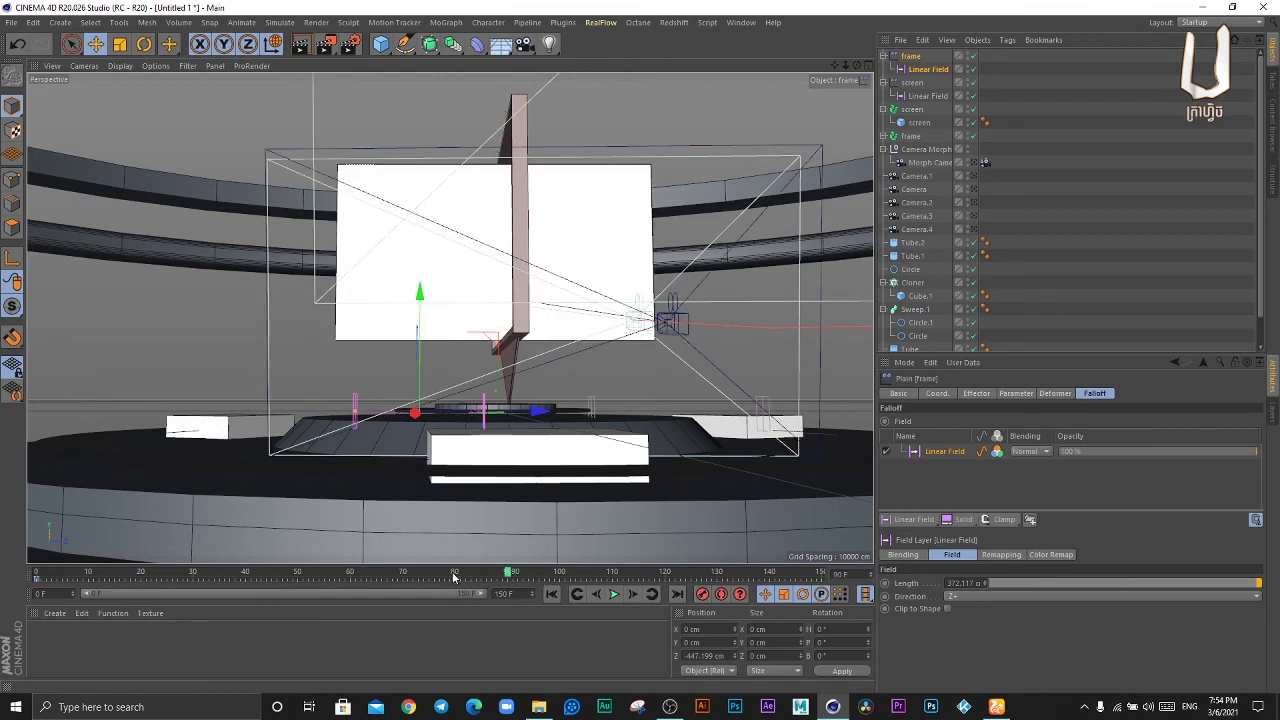
{"action": "left_click", "coordinate": [453, 577]}
{"action": "left_click", "coordinate": [401, 577]}
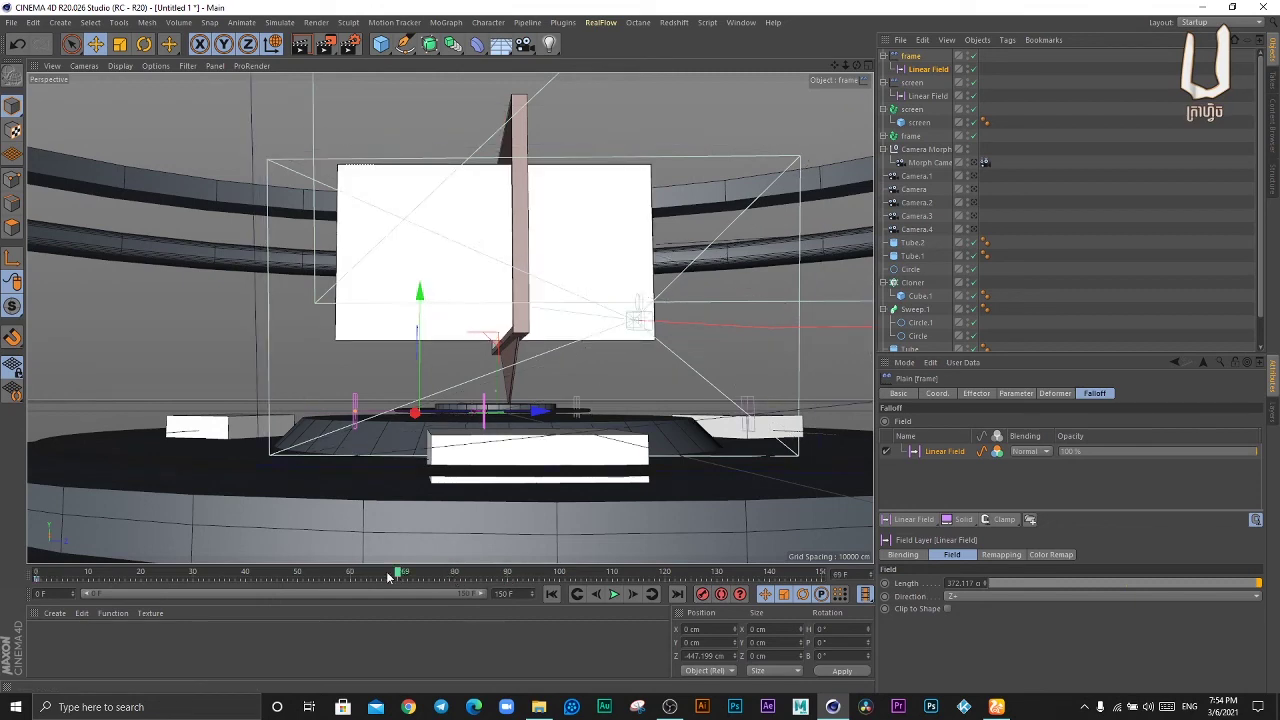
{"action": "left_click", "coordinate": [297, 577]}
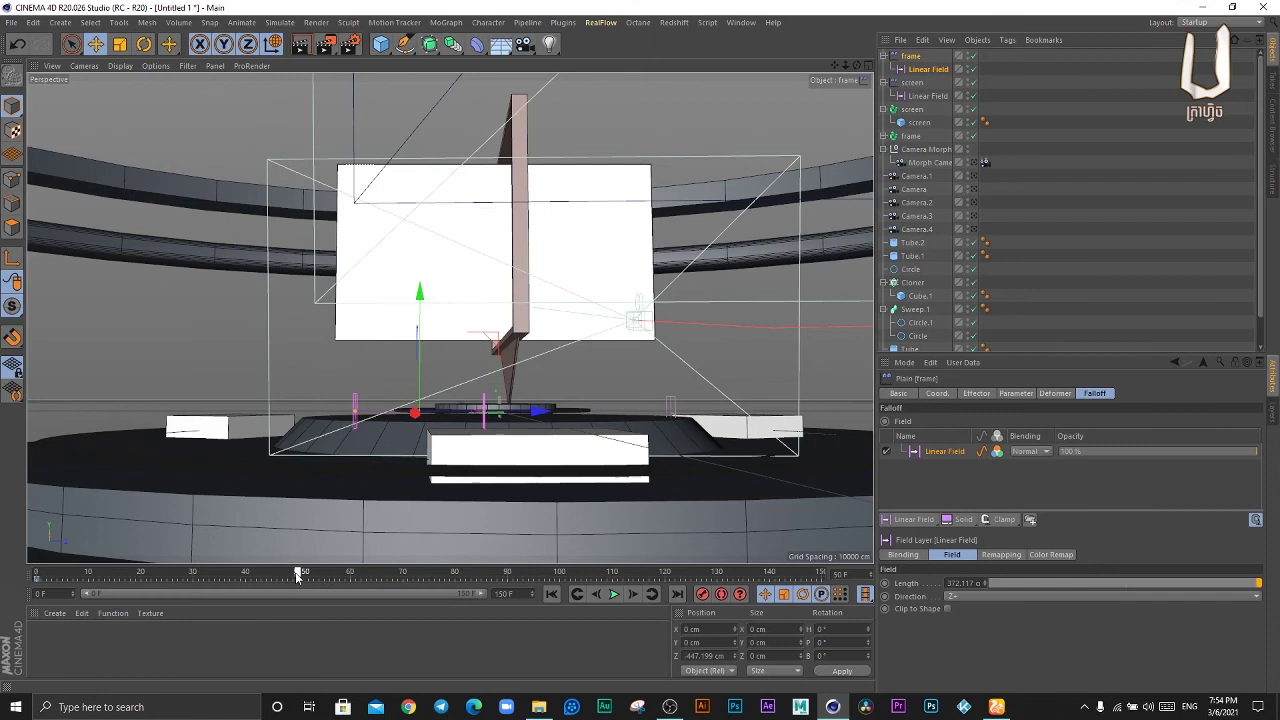
{"action": "left_click", "coordinate": [352, 577]}
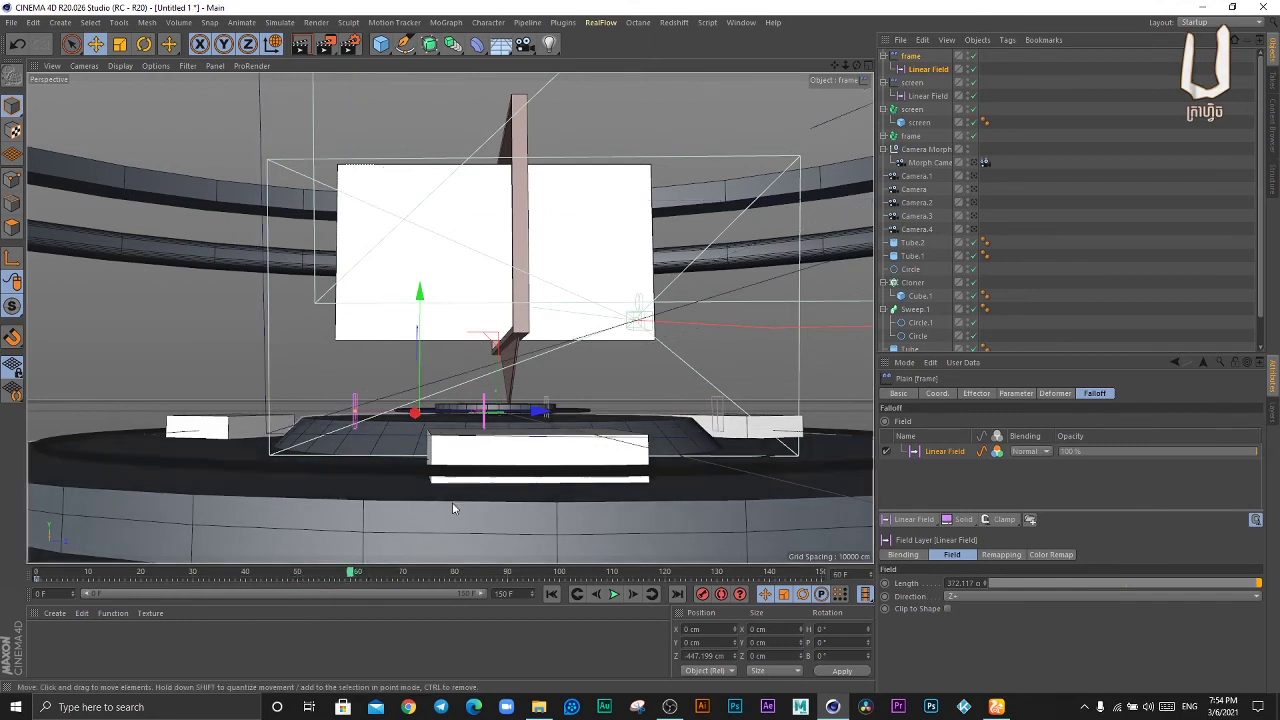
{"action": "left_click_drag", "start_coordinate": [541, 411], "coordinate": [708, 426]}
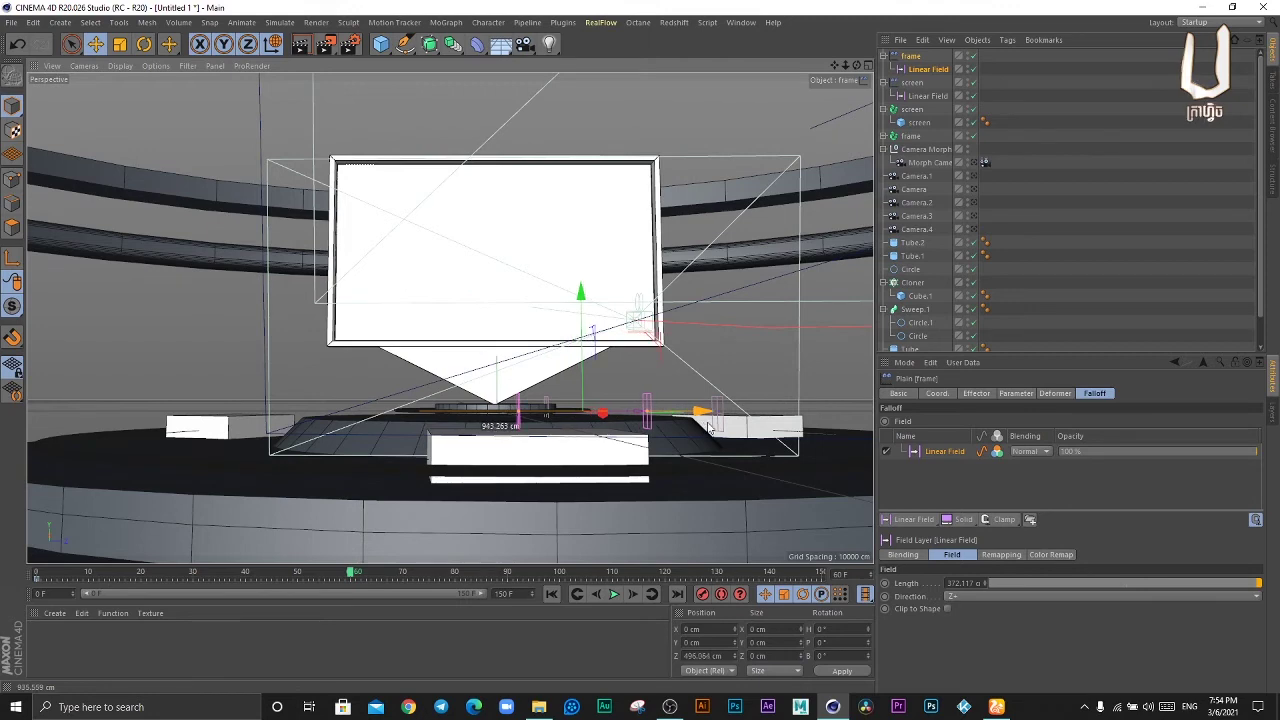
{"action": "left_click_drag", "start_coordinate": [708, 426], "coordinate": [690, 428]}
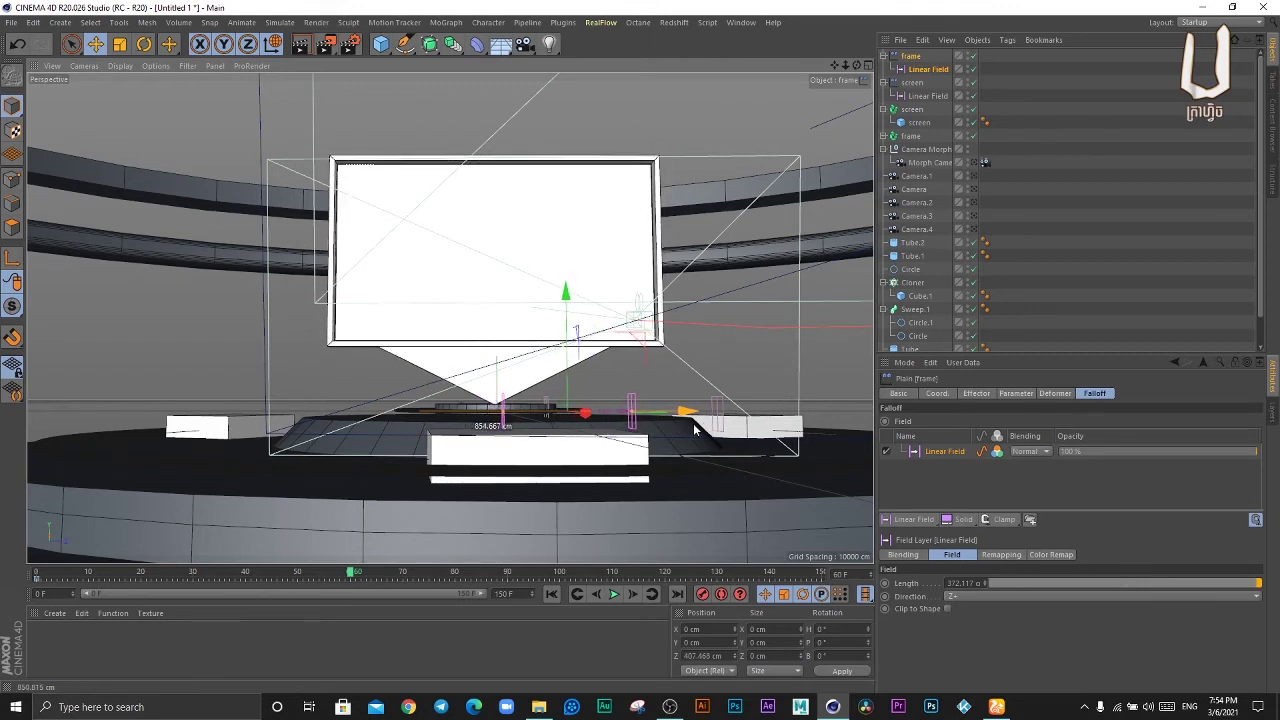
- Keyframe the linear field at frame 60, play the animation, and view through the Morph Camera
{"action": "left_click", "coordinate": [703, 594]}
{"action": "left_click", "coordinate": [614, 594]}
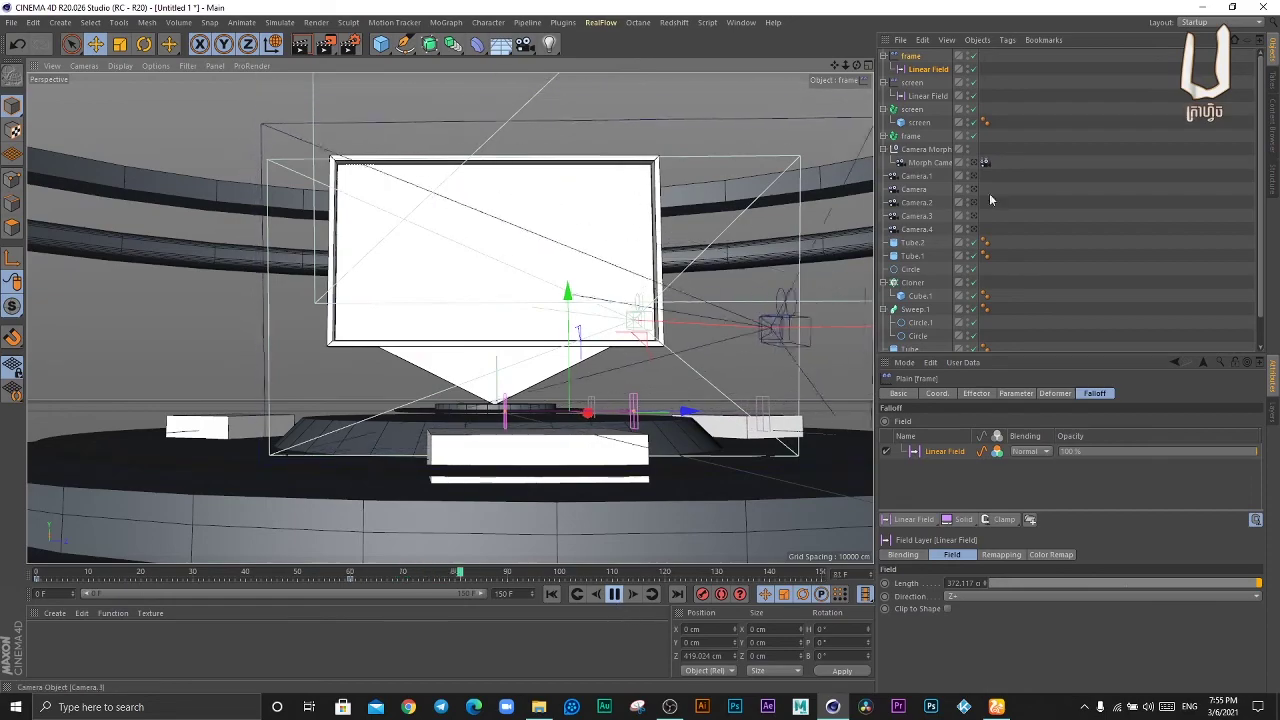
{"action": "left_click", "coordinate": [975, 166]}
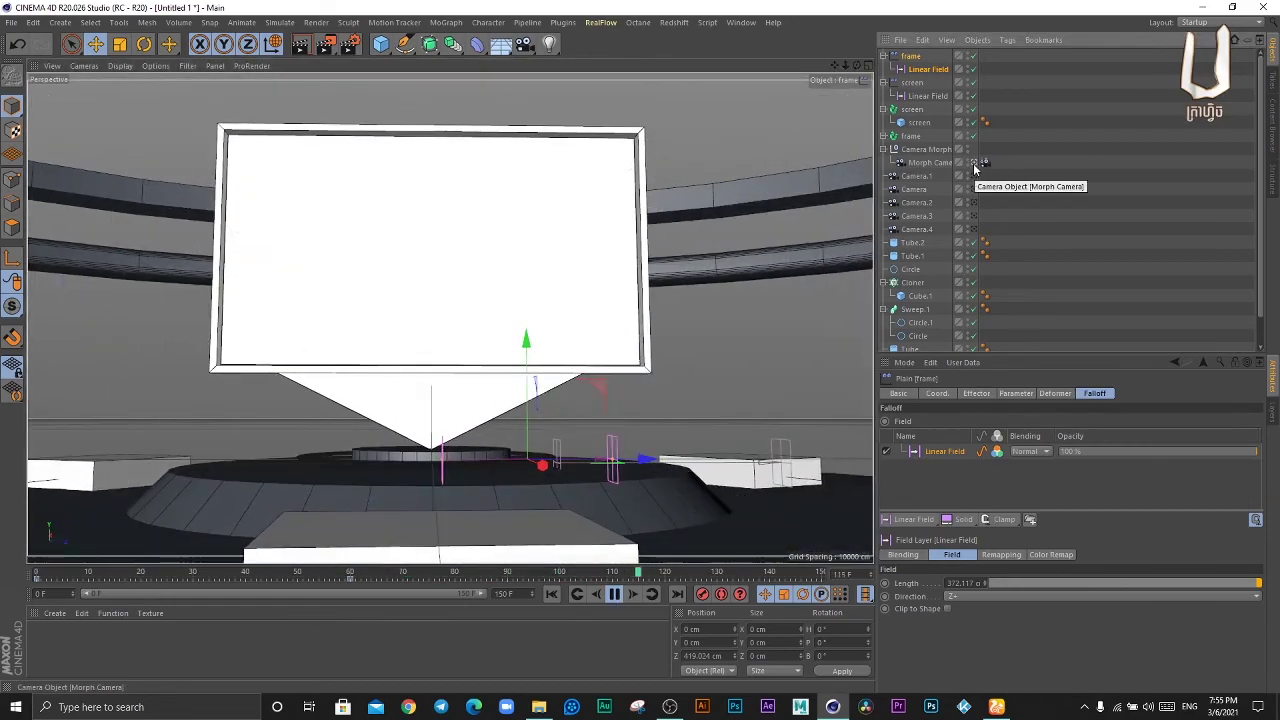